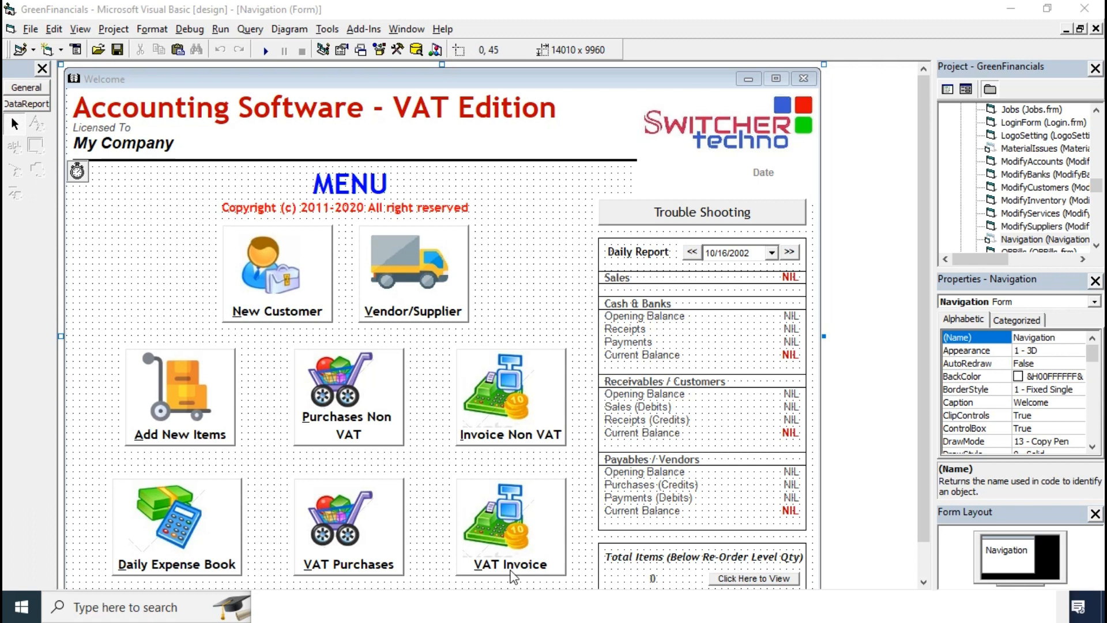
# Step: Run the project and log in as Administrator for Switcher Techno, financial year 2017-24, with the account password
pyautogui.click(509, 573)
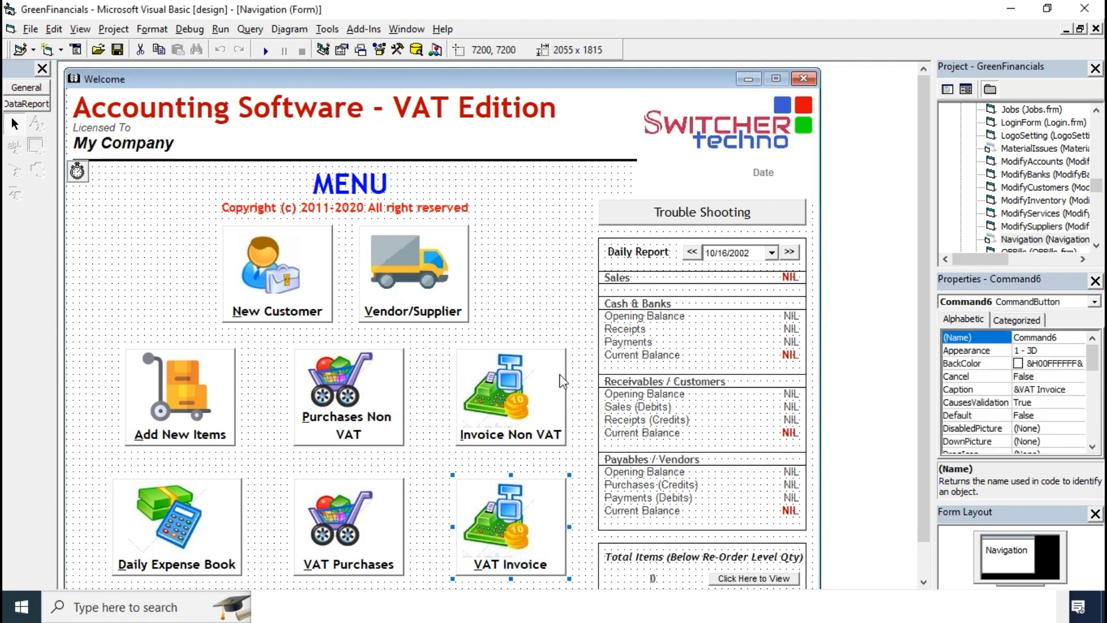
pyautogui.click(549, 295)
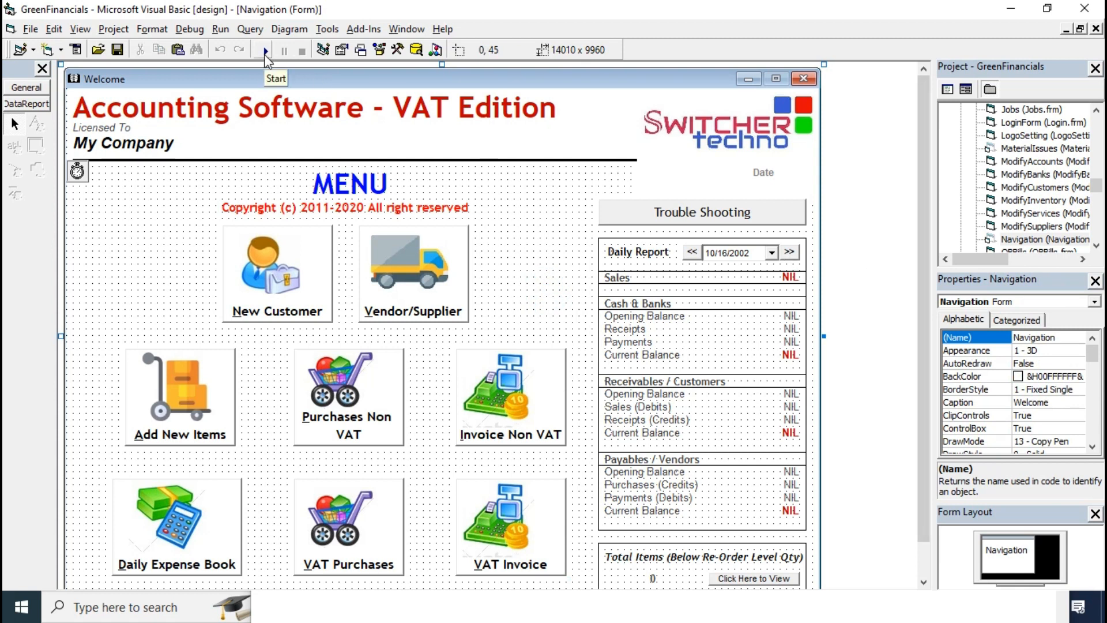
pyautogui.click(266, 51)
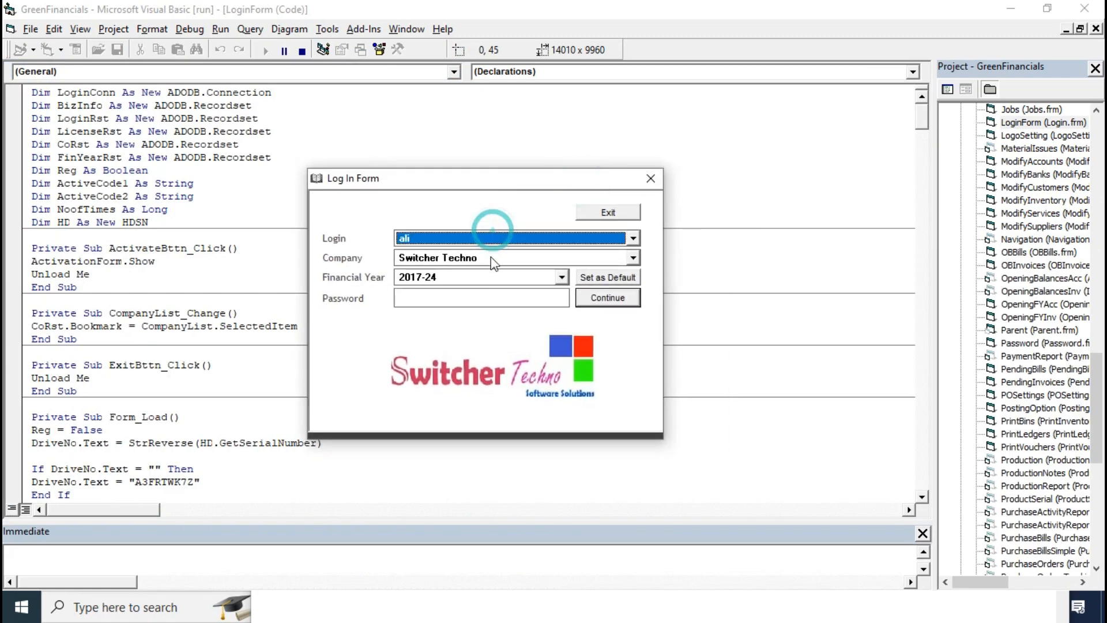
pyautogui.click(490, 238)
pyautogui.click(426, 248)
pyautogui.click(584, 296)
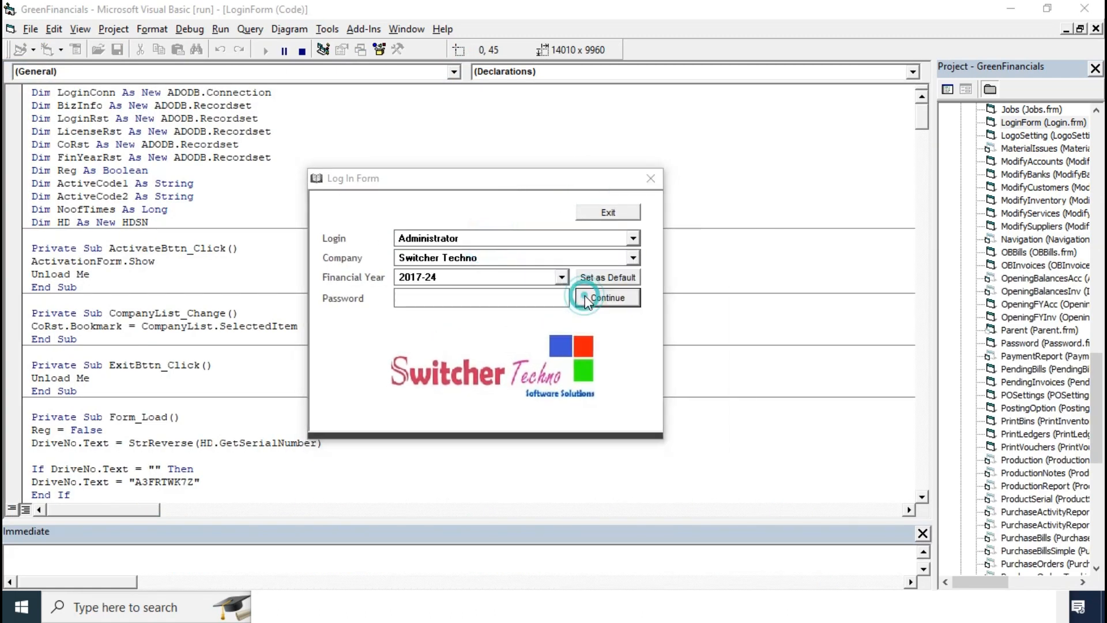
pyautogui.press('Return')
pyautogui.write('xxxxx')
pyautogui.click(590, 301)
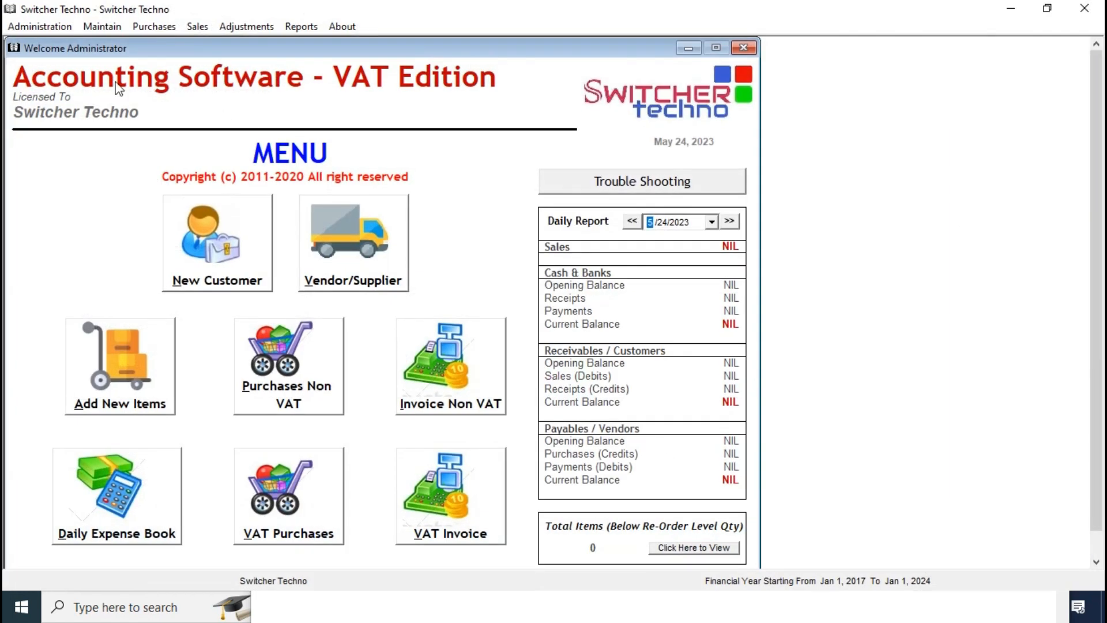
# Step: Review the available Administration commands, then exit the running program without backing up the data
pyautogui.click(41, 27)
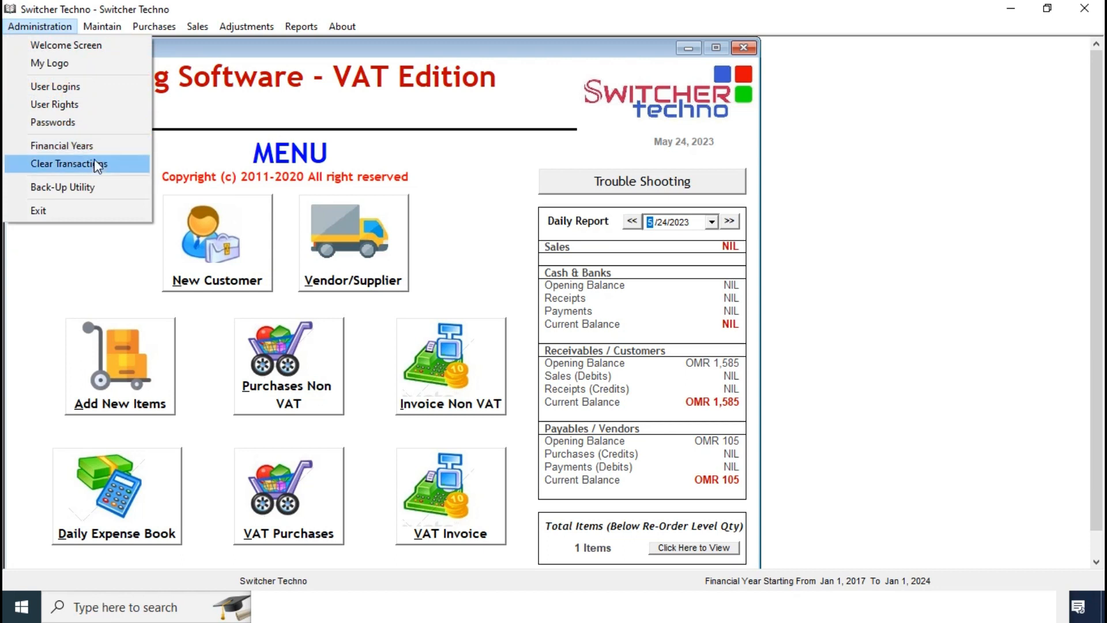
pyautogui.click(1095, 7)
pyautogui.click(560, 348)
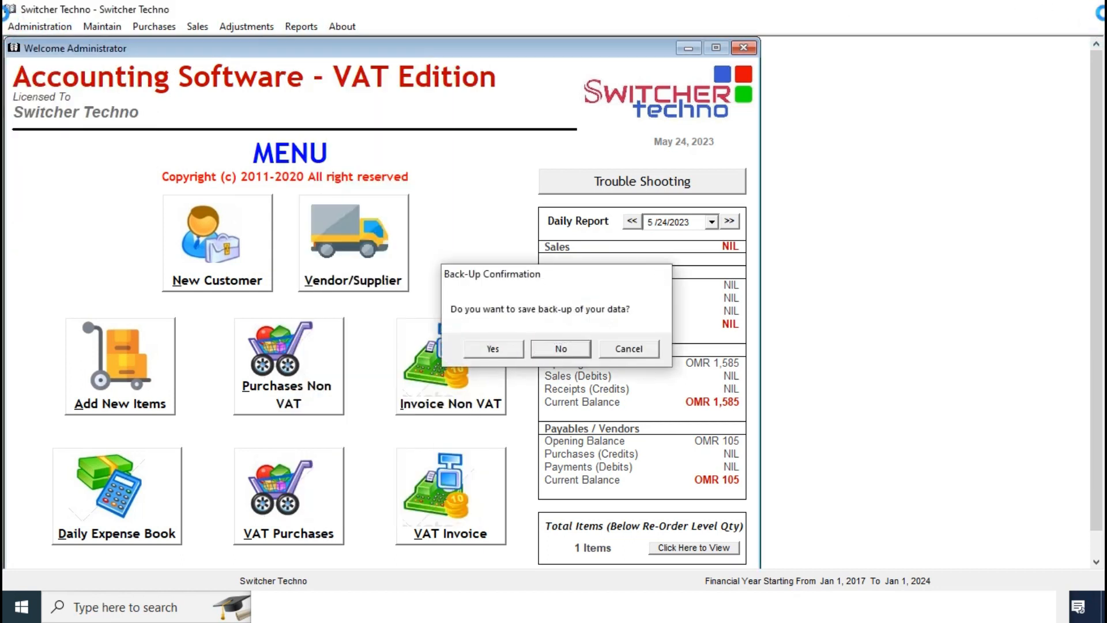
# Step: Open the Parent form's design and make the &Currency entry visible in its menu definition
pyautogui.click(1006, 175)
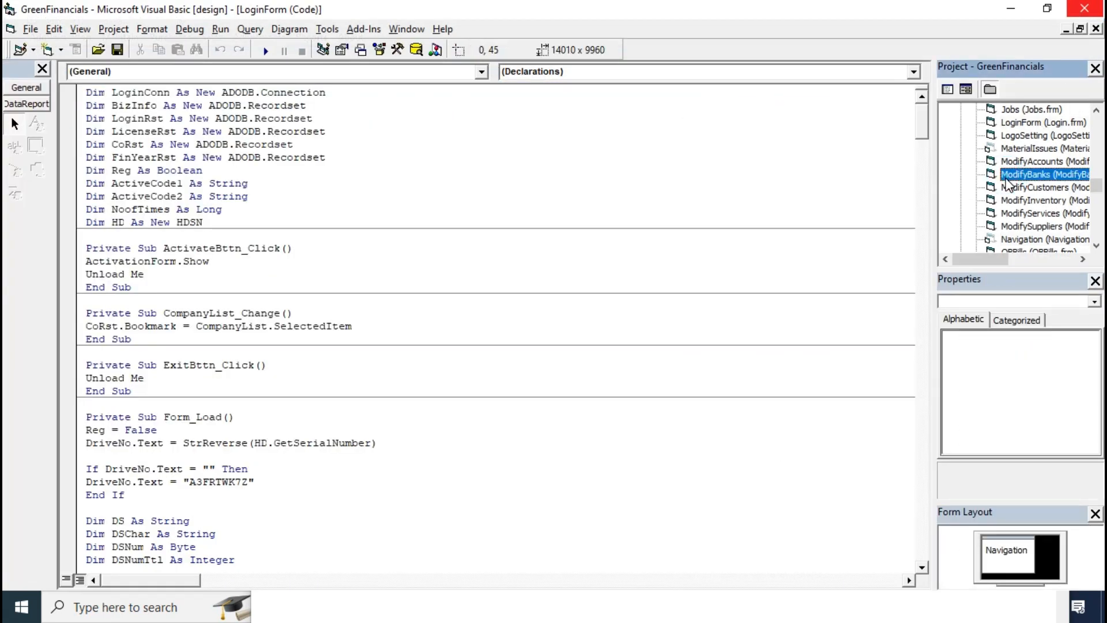
pyautogui.press('p')
pyautogui.press('Return')
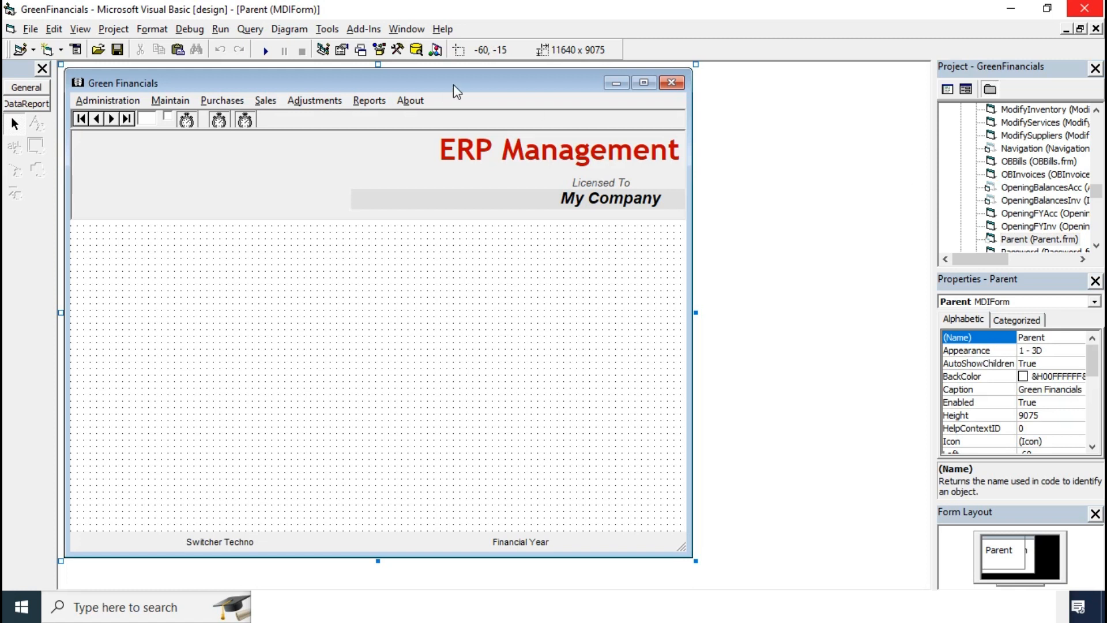
pyautogui.click(75, 50)
pyautogui.moveTo(299, 242)
pyautogui.mouseDown()
pyautogui.moveTo(310, 299)
pyautogui.moveTo(305, 247)
pyautogui.mouseUp()
pyautogui.click(154, 284)
pyautogui.click(183, 184)
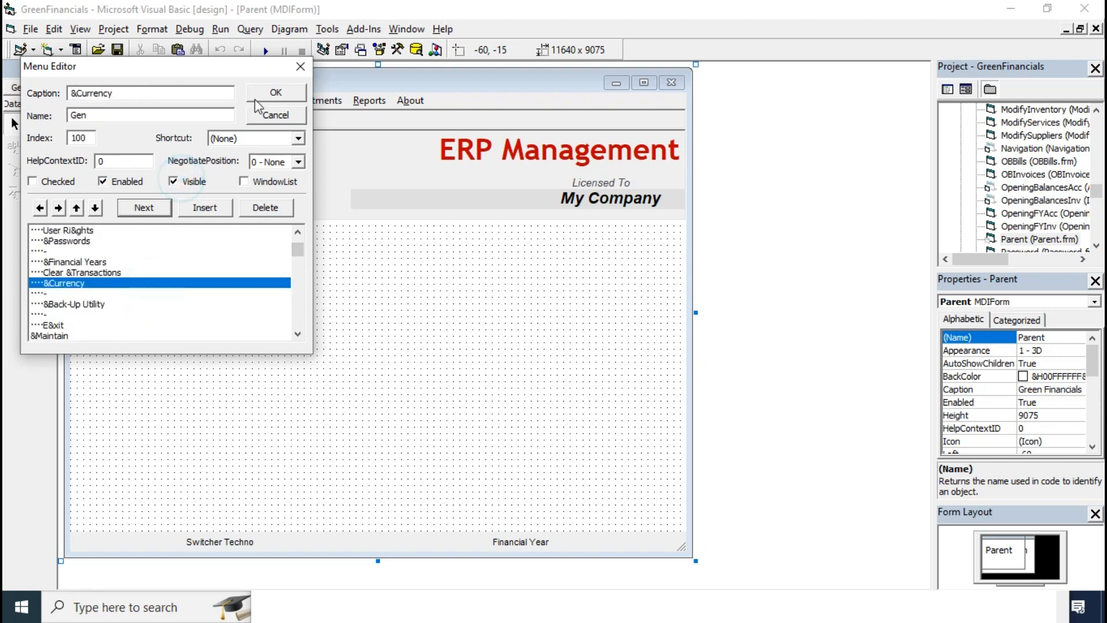
pyautogui.click(276, 92)
# Step: Run the project and log in as Administrator for Switcher Techno with the account password
pyautogui.press('F5')
pyautogui.write('xx')
pyautogui.click(519, 244)
pyautogui.click(523, 262)
pyautogui.click(589, 302)
pyautogui.press('BackSpace')
pyautogui.press('BackSpace')
pyautogui.press('BackSpace')
pyautogui.press('BackSpace')
pyautogui.write('xxxx')
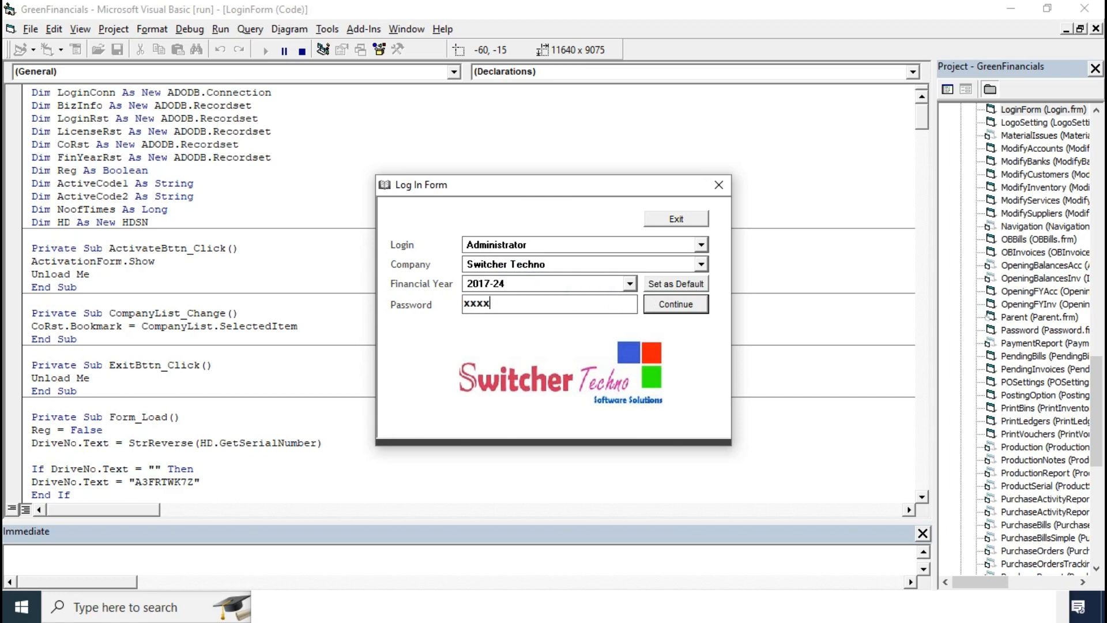
pyautogui.press('Return')
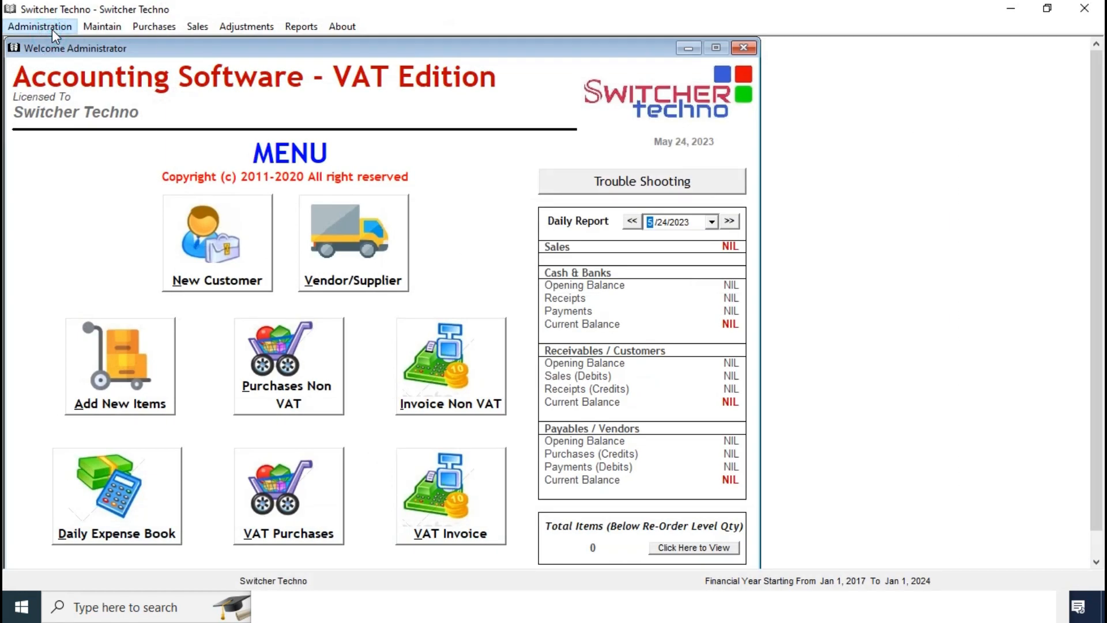
# Step: Set the business country to South Africa in the currency settings and save the South African Rand (ZAR) currency
pyautogui.click(52, 29)
pyautogui.click(99, 182)
pyautogui.click(555, 294)
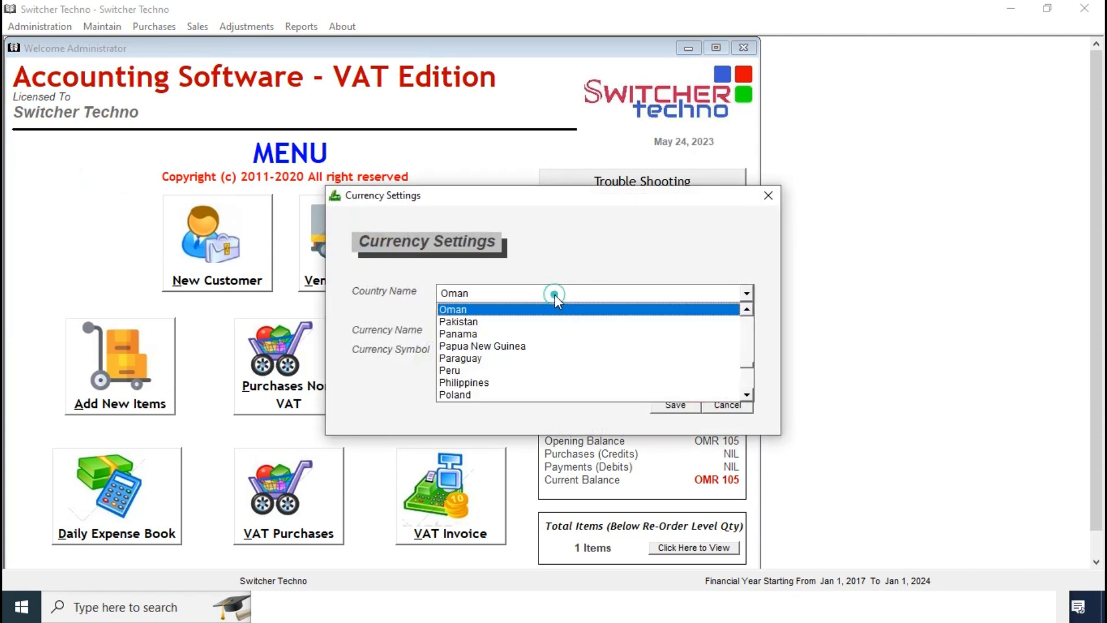
pyautogui.press('s')
pyautogui.click(746, 395)
pyautogui.click(747, 394)
pyautogui.click(747, 394)
pyautogui.click(747, 394)
pyautogui.click(747, 394)
pyautogui.click(655, 370)
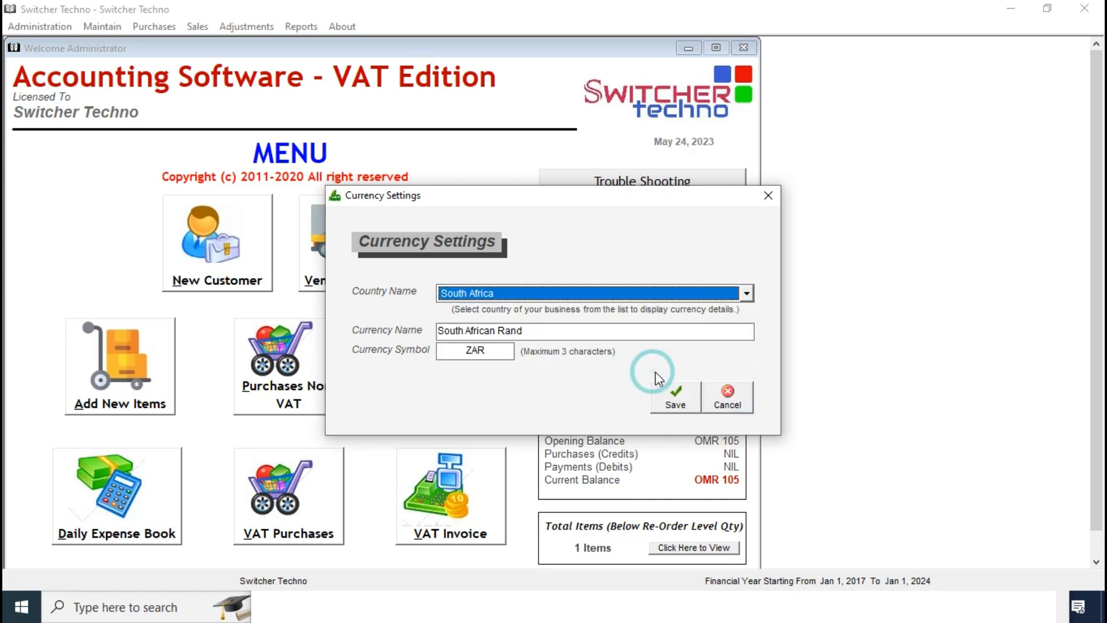
pyautogui.click(458, 618)
pyautogui.click(636, 267)
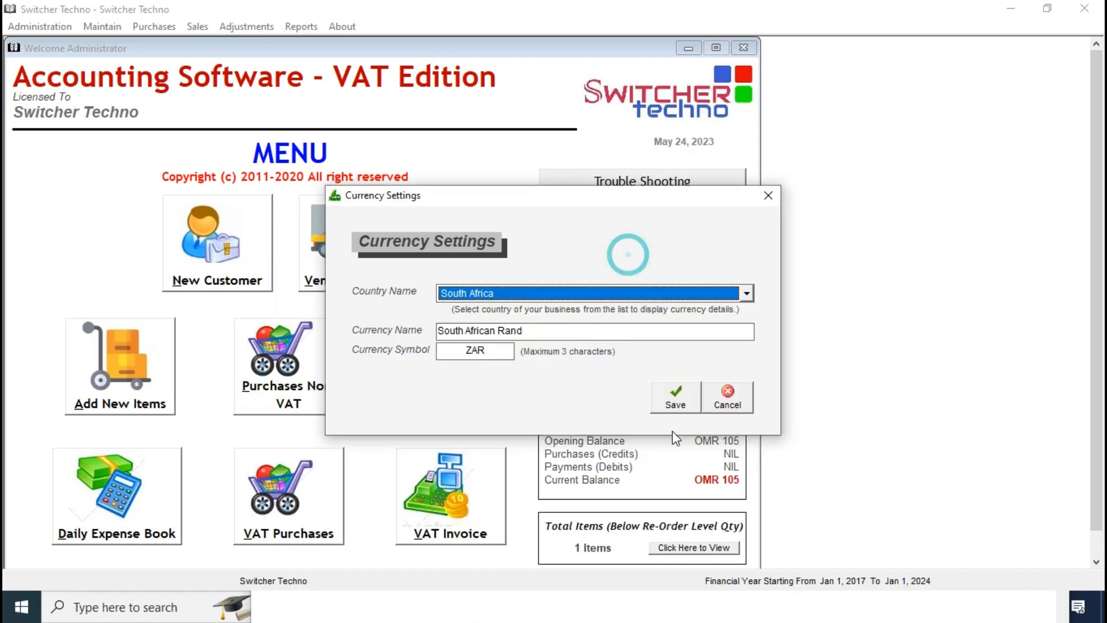
pyautogui.click(672, 398)
# Step: Restart the program and log back in as Administrator with the account password
pyautogui.click(1086, 12)
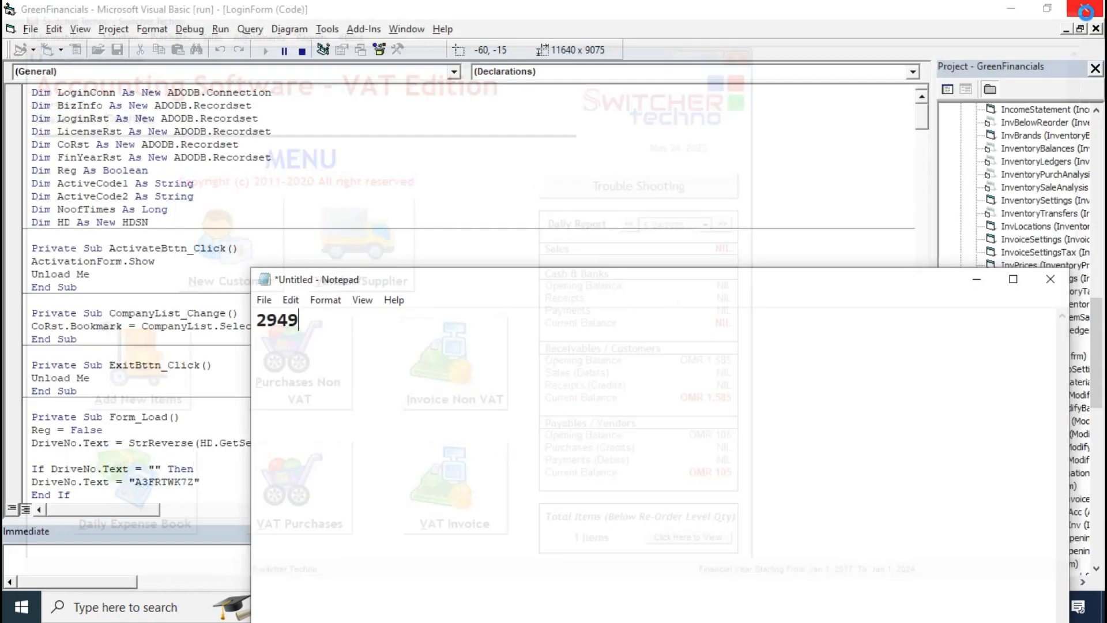
pyautogui.write('x')
pyautogui.click(673, 251)
pyautogui.click(652, 258)
pyautogui.click(583, 304)
pyautogui.write('xxxx')
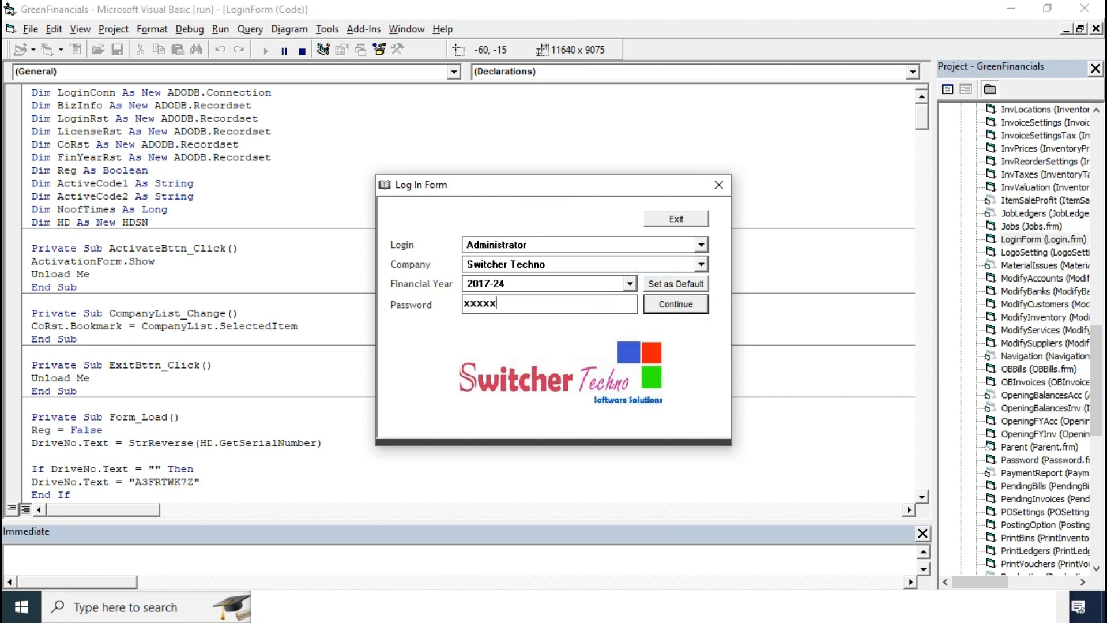
pyautogui.click(658, 304)
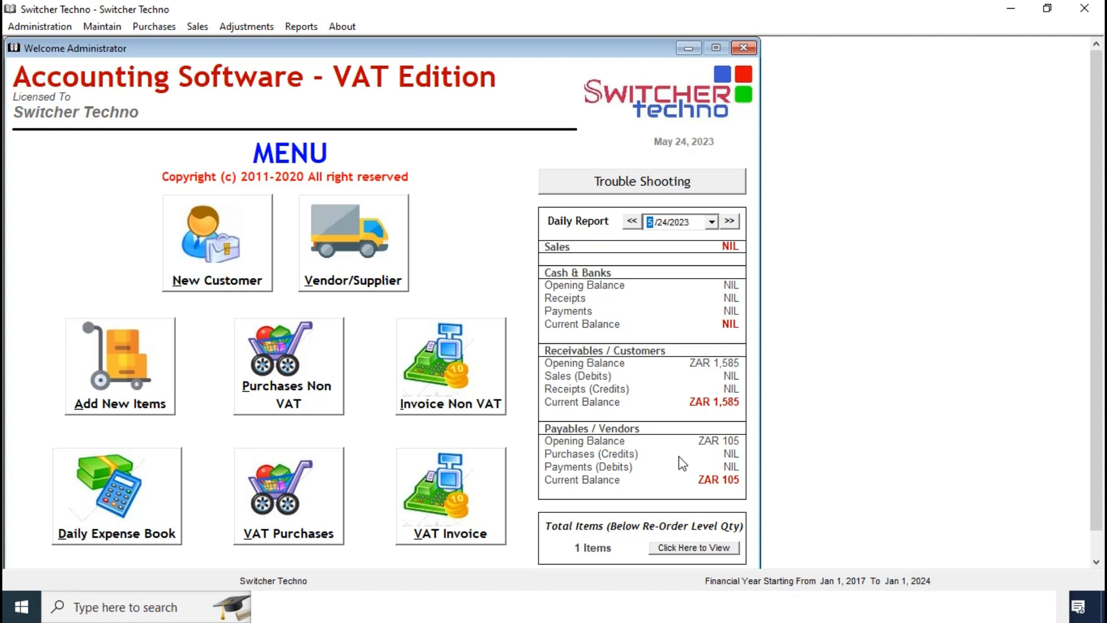
# Step: Start a new customer record under the Credit Customer type with the account name AMIR ALI TRADING LLC
pyautogui.click(216, 224)
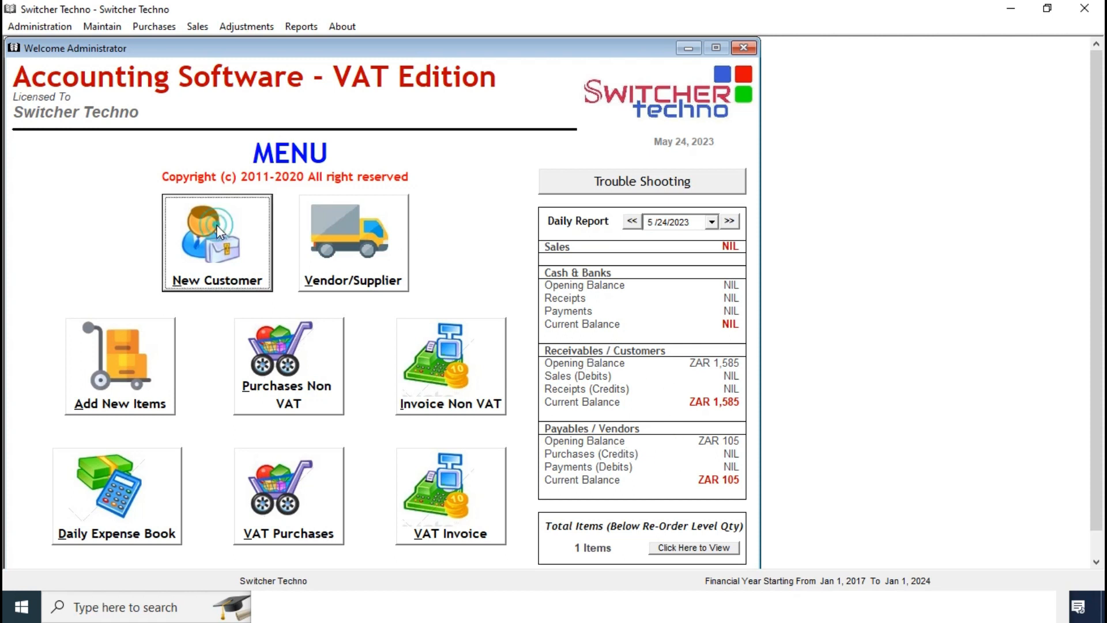
pyautogui.click(304, 155)
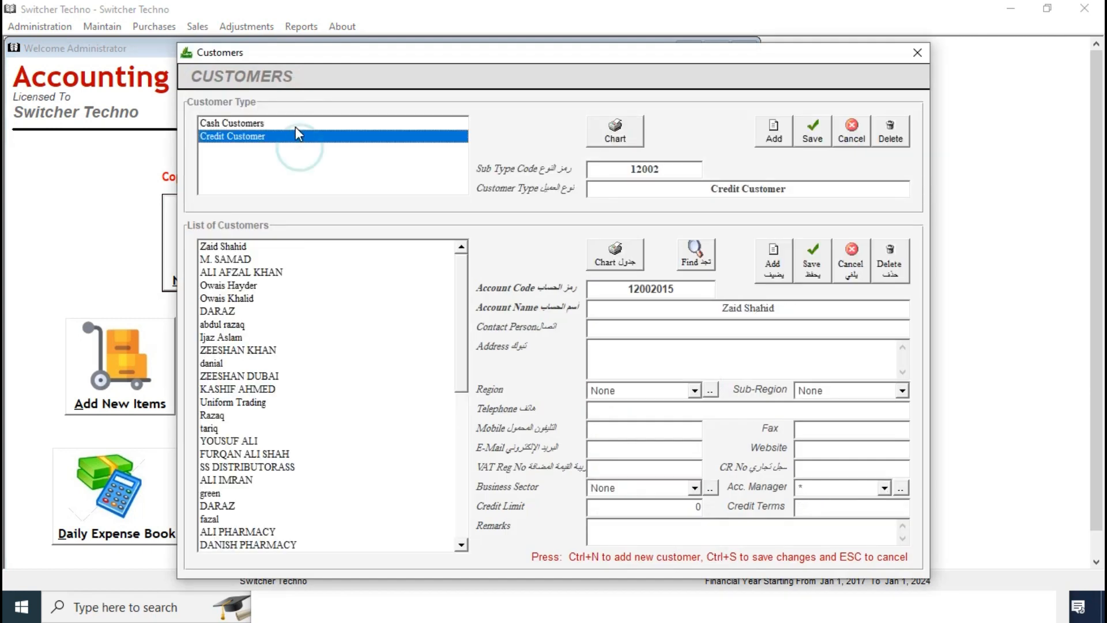
pyautogui.click(295, 126)
pyautogui.click(300, 151)
pyautogui.click(776, 262)
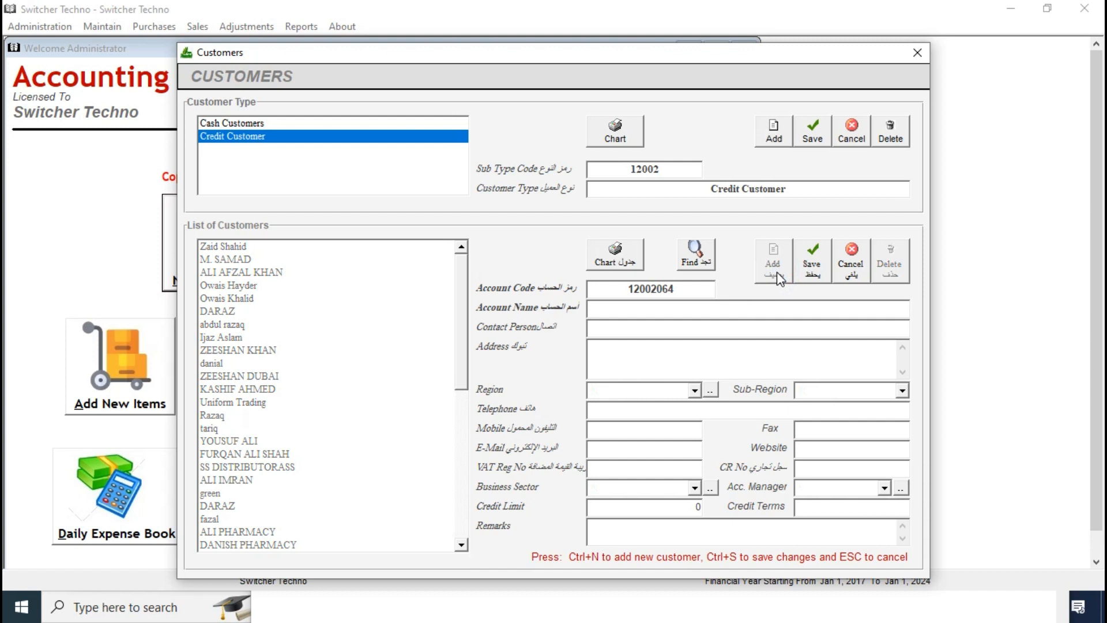
pyautogui.write('AMIR ALI TRADING LLC')
# Step: Set the new customer's Region, Sub-Region and Business Sector to None and Acc. Manager to *, and save the record
pyautogui.press('Tab')
pyautogui.press('Tab')
pyautogui.press('Tab')
pyautogui.press('Down')
pyautogui.press('Tab')
pyautogui.press('Tab')
pyautogui.press('Down')
pyautogui.press('Tab')
pyautogui.press('Tab')
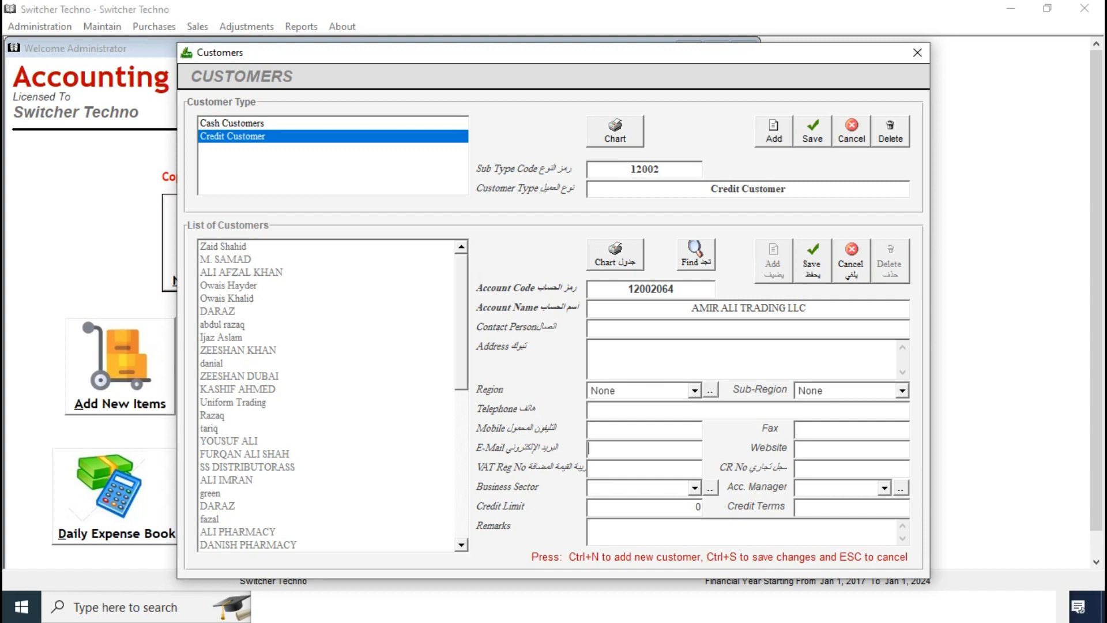
pyautogui.press('Tab')
pyautogui.press('Down')
pyautogui.press('Tab')
pyautogui.press('Tab')
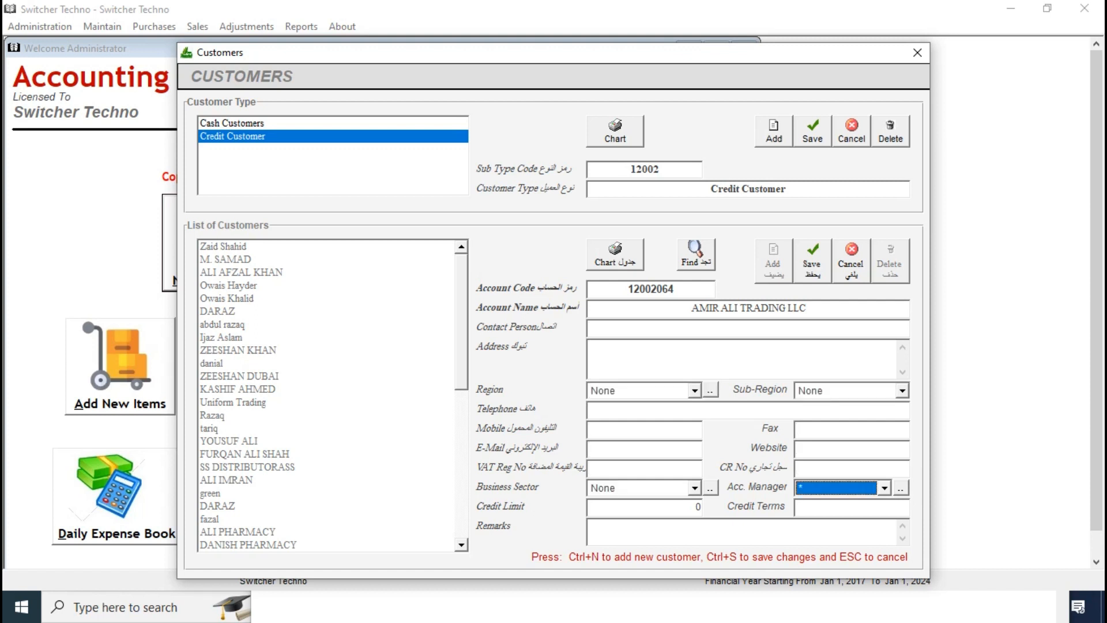
pyautogui.click(692, 507)
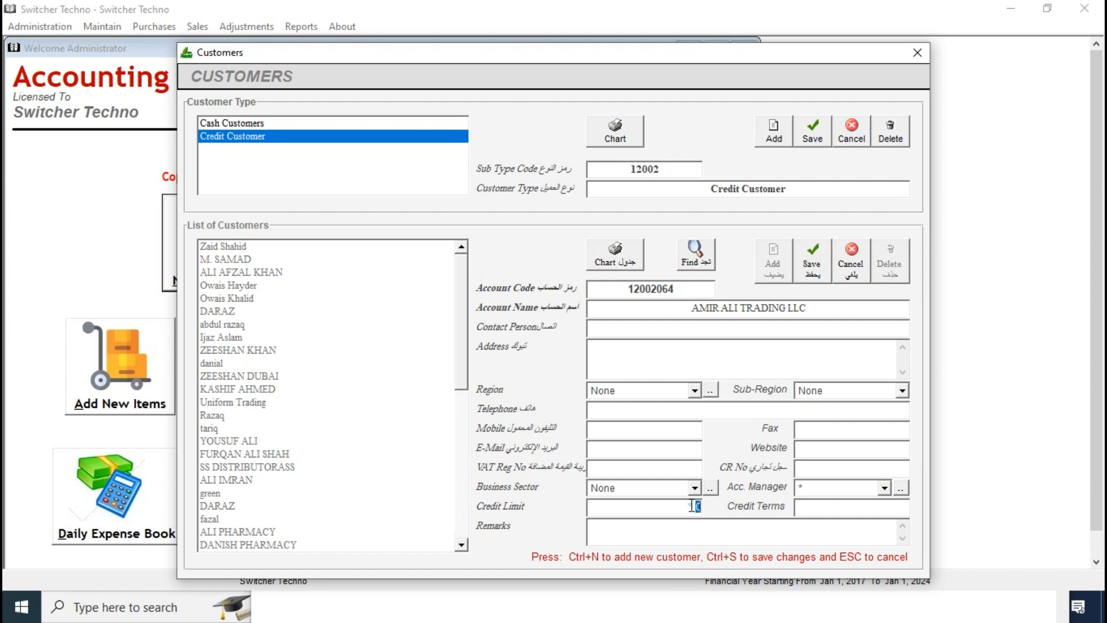
pyautogui.click(812, 258)
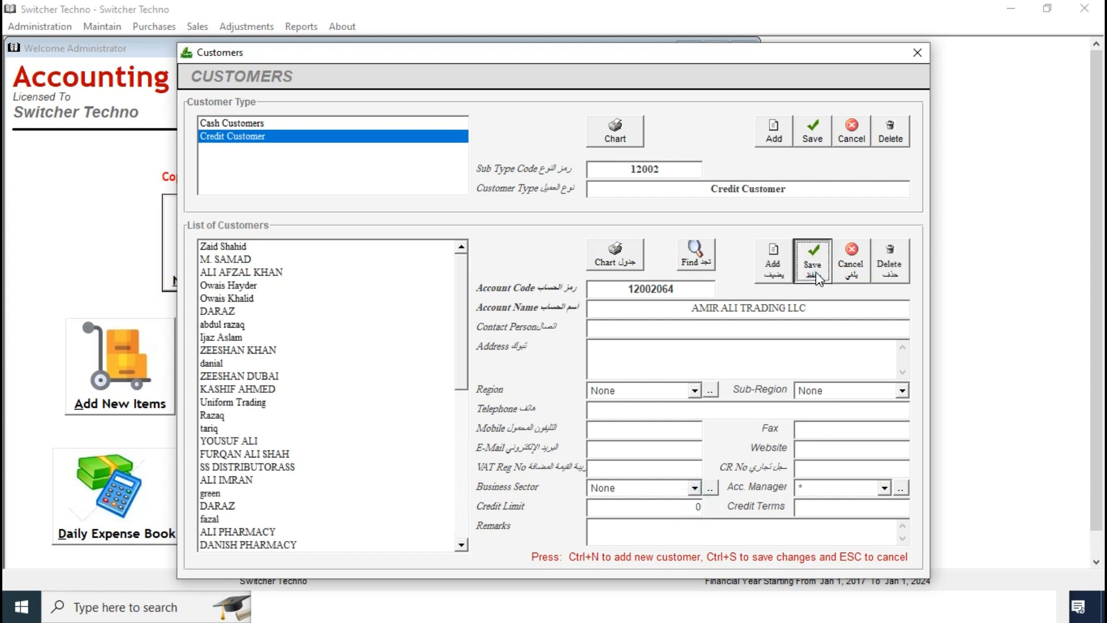
# Step: View the AMIR ALI TRADING LLC record from the end of the customer list, then close the customer records
pyautogui.click(461, 429)
pyautogui.moveTo(459, 426); pyautogui.dragTo(460, 527)
pyautogui.click(391, 535)
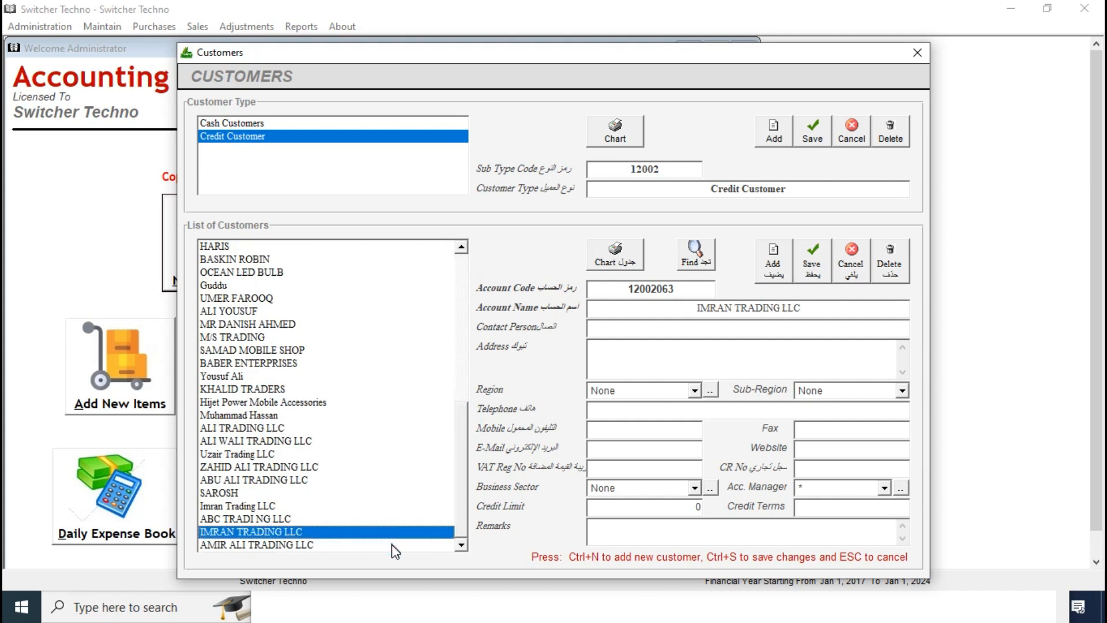
pyautogui.click(390, 545)
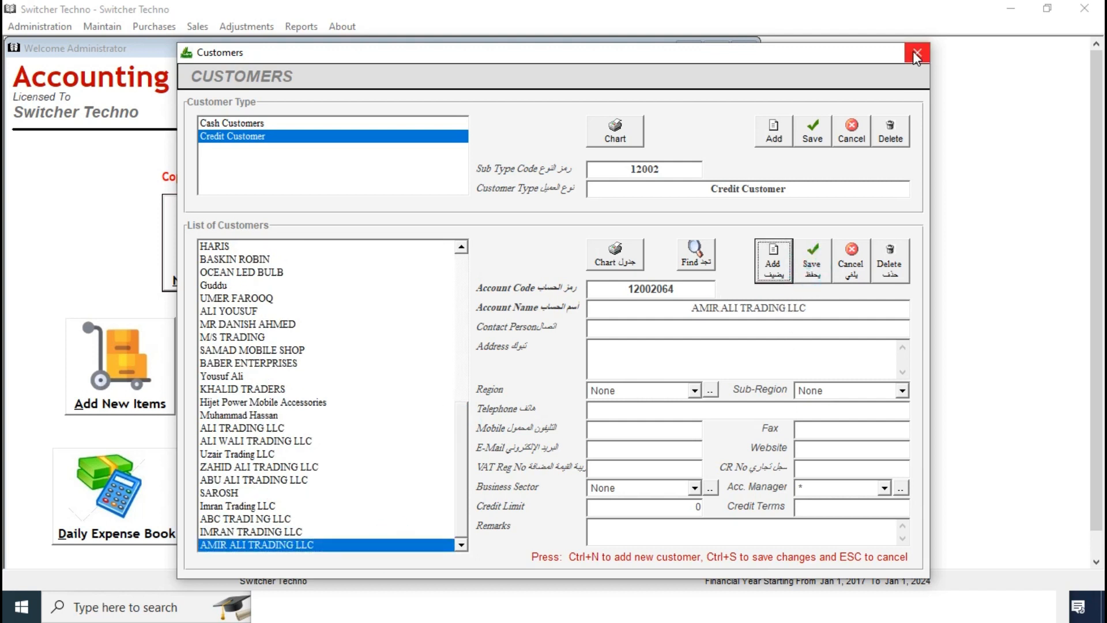
pyautogui.click(916, 52)
# Step: Review the cash purchase and credit vendor lists and close the vendor records without adding a supplier
pyautogui.click(300, 239)
pyautogui.click(306, 136)
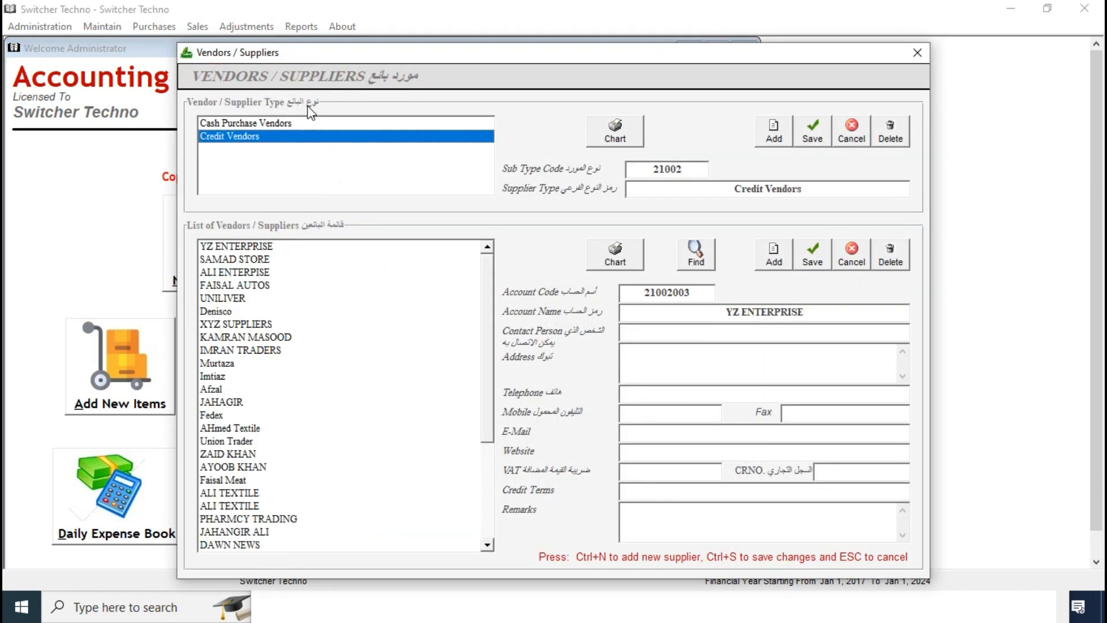
pyautogui.click(306, 123)
pyautogui.moveTo(330, 60); pyautogui.dragTo(265, 30)
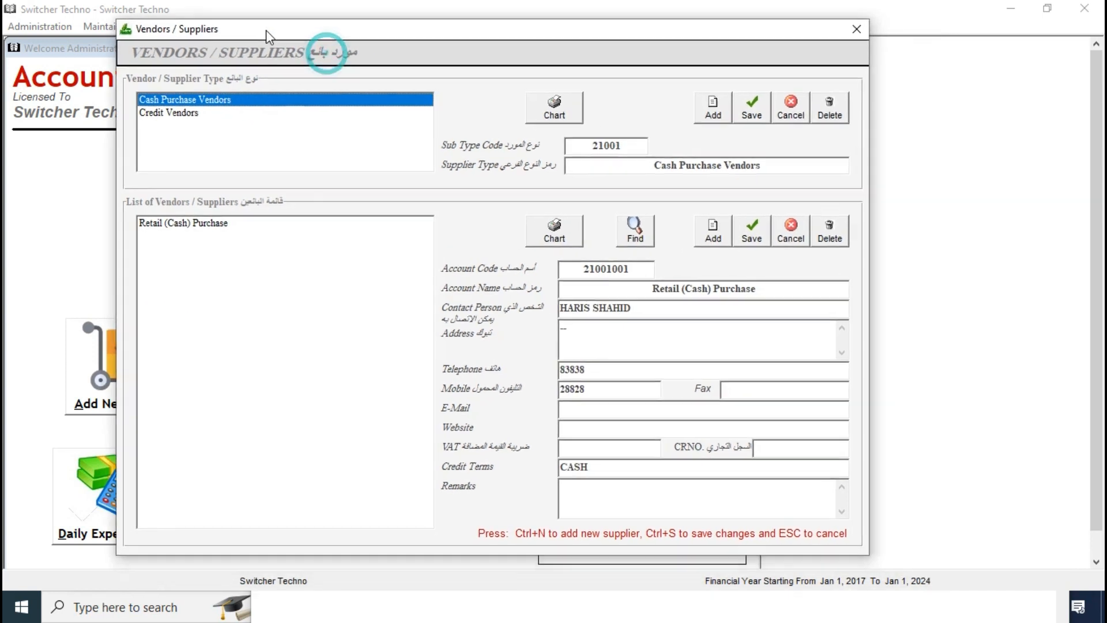
pyautogui.click(222, 112)
pyautogui.scroll(-4, 426, 421)
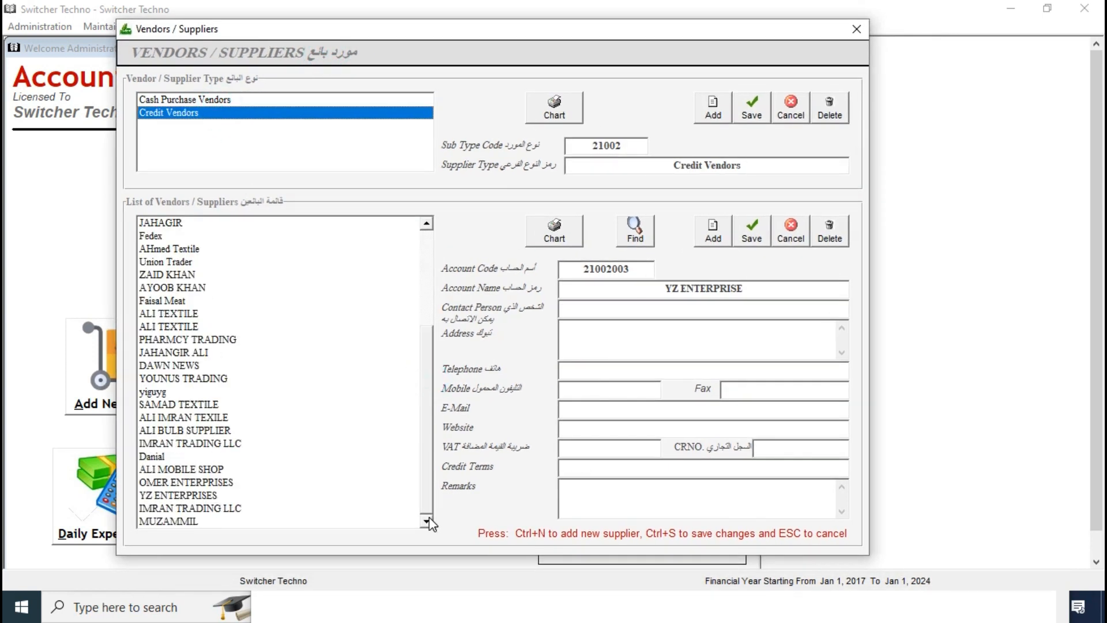
pyautogui.click(414, 520)
pyautogui.moveTo(393, 362); pyautogui.dragTo(382, 200)
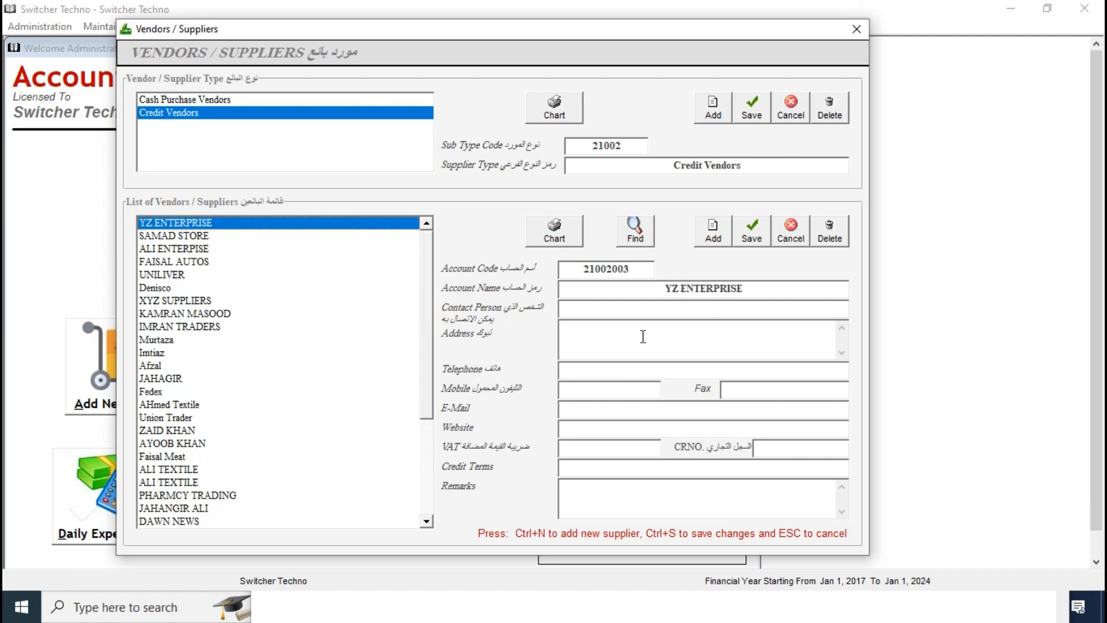
pyautogui.click(704, 228)
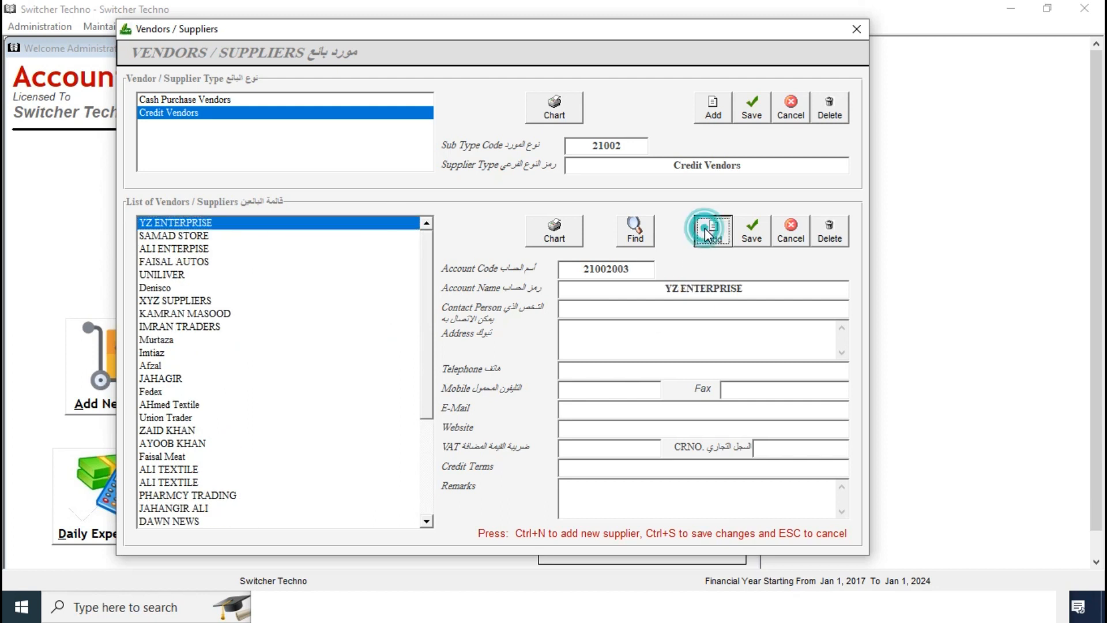
pyautogui.click(785, 231)
pyautogui.click(856, 29)
# Step: Add and save a main inventory category named AUTO PARTS in the Chart of Inventory
pyautogui.click(149, 357)
pyautogui.click(295, 129)
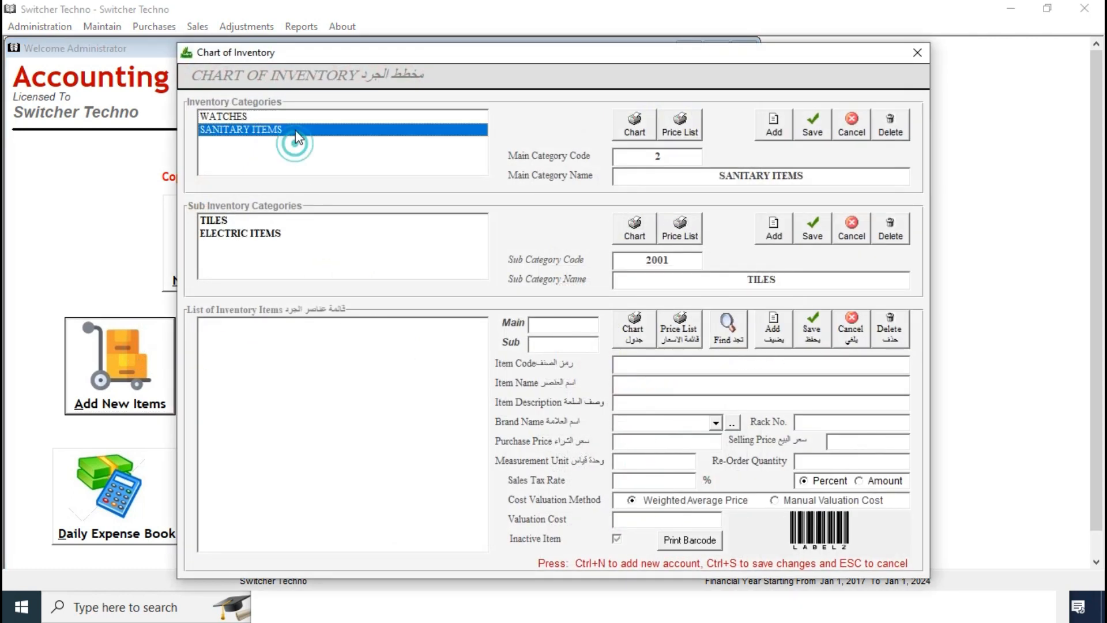
pyautogui.click(295, 117)
pyautogui.click(773, 124)
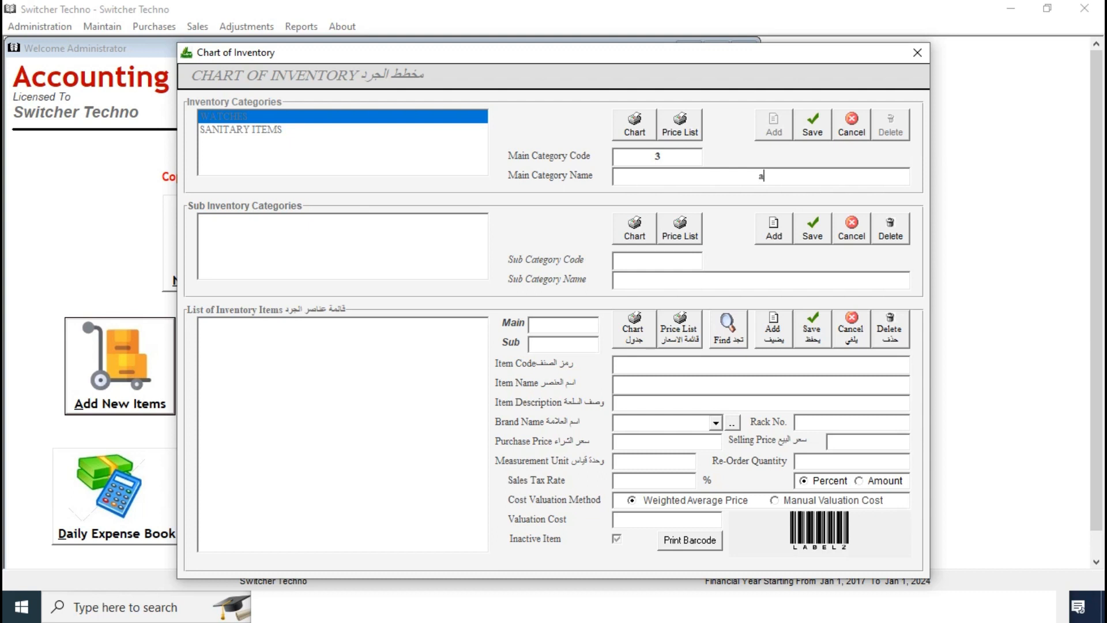
pyautogui.write('AUTO PARTS')
pyautogui.click(810, 124)
# Step: Add and save a sub-category named ENGINE under the AUTO PARTS main category
pyautogui.click(369, 144)
pyautogui.click(779, 237)
pyautogui.write('ENGINE')
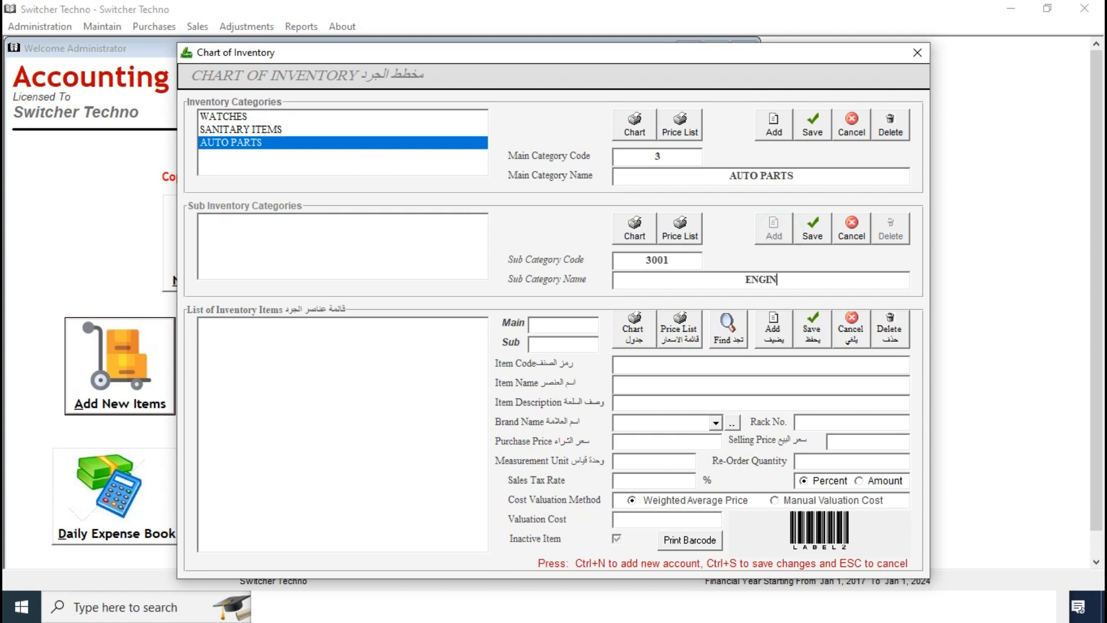
pyautogui.click(804, 232)
# Step: Start a new inventory item under ENGINE with the name ENGINE HONDA and the description ASKDJKLASDJASKLDJKLA
pyautogui.click(383, 249)
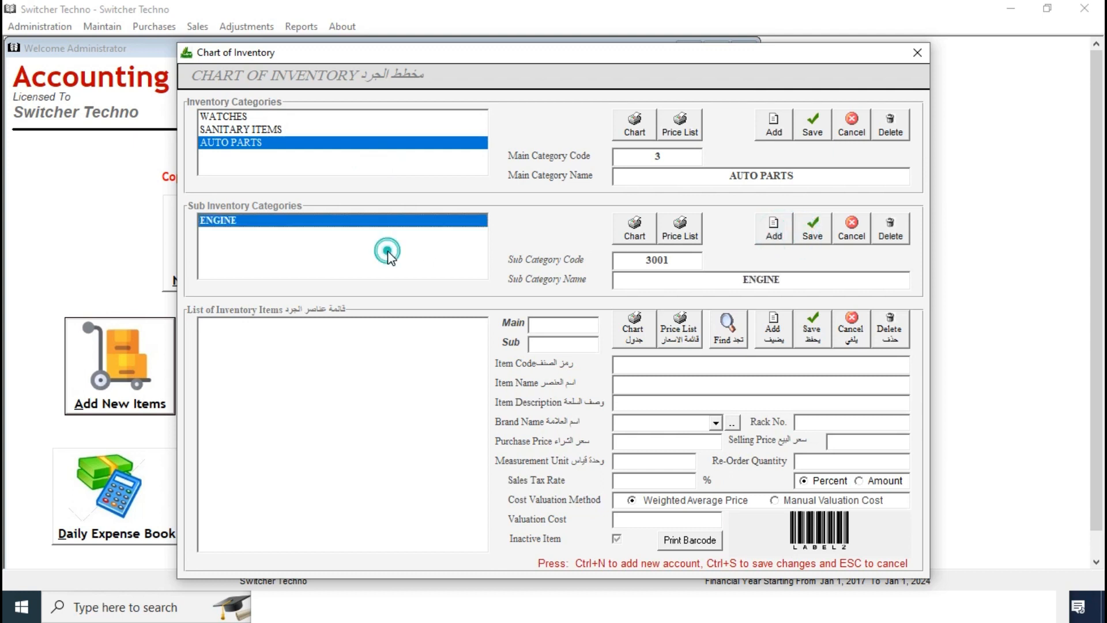
pyautogui.click(786, 320)
pyautogui.click(749, 383)
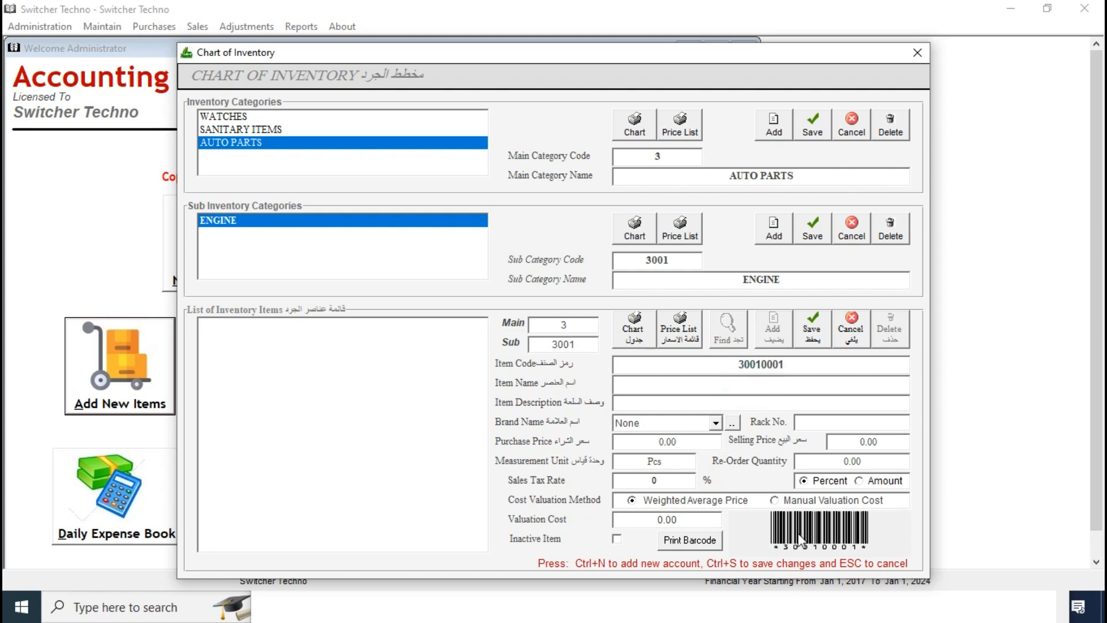
pyautogui.click(740, 383)
pyautogui.write('ENGINE HONDA')
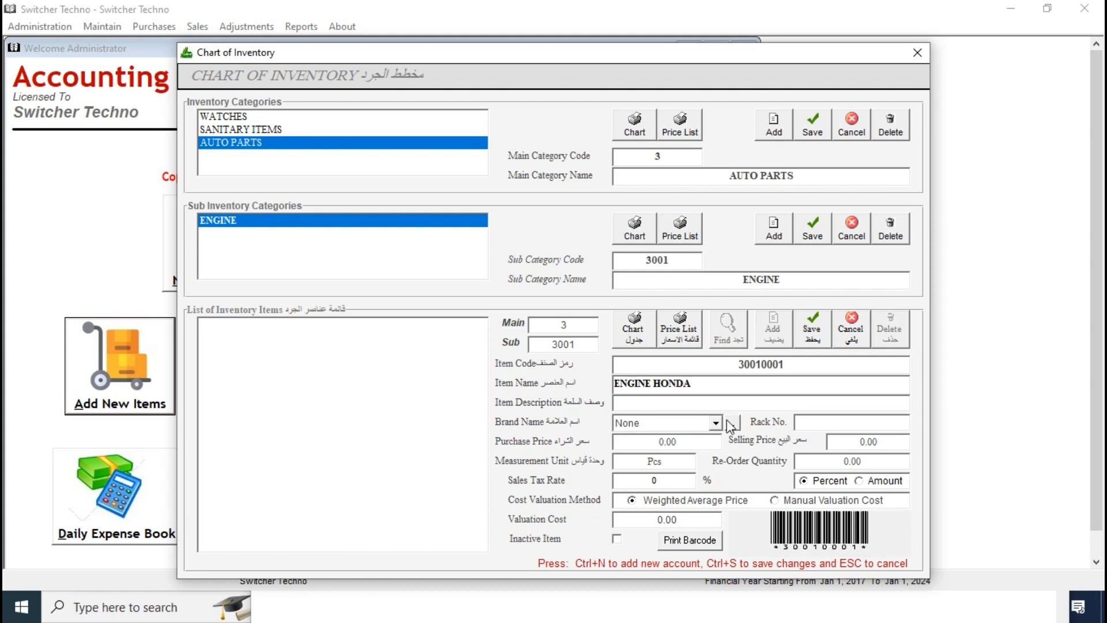
pyautogui.click(753, 399)
pyautogui.write('ASKDJKLASDJASKLDJKLA')
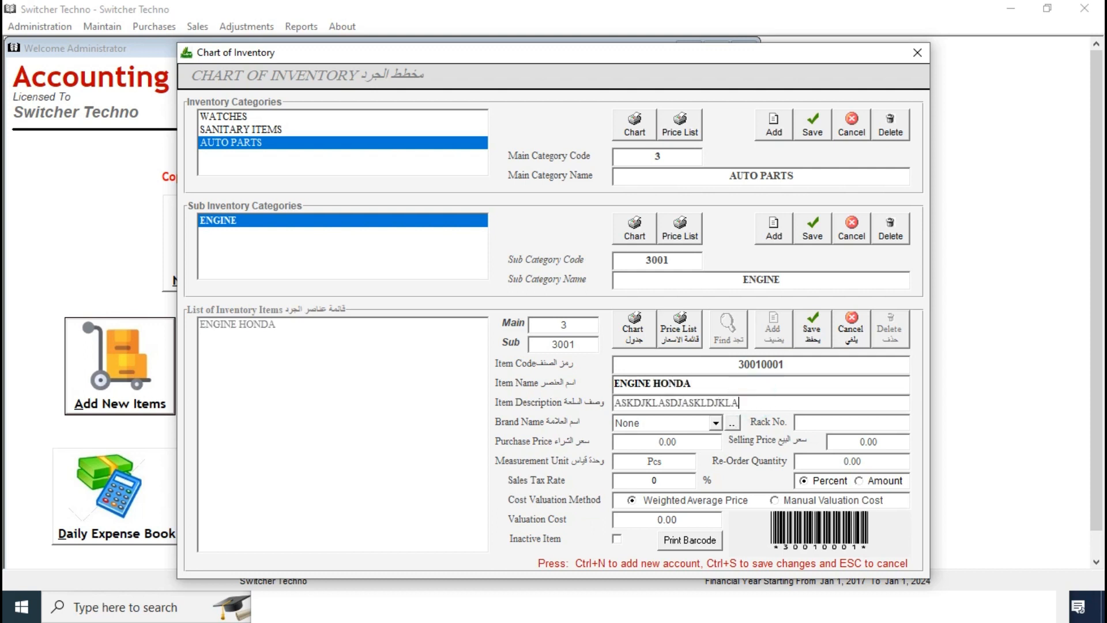
# Step: Set the new item's purchase price to 1000 and its selling price to 2000
pyautogui.click(806, 425)
pyautogui.click(702, 439)
pyautogui.write('1000')
pyautogui.press('Tab')
pyautogui.write('2')
# Step: Check the item's re-order quantity and sales tax rate, save the item, and select ENGINE HONDA in the item list
pyautogui.click(821, 464)
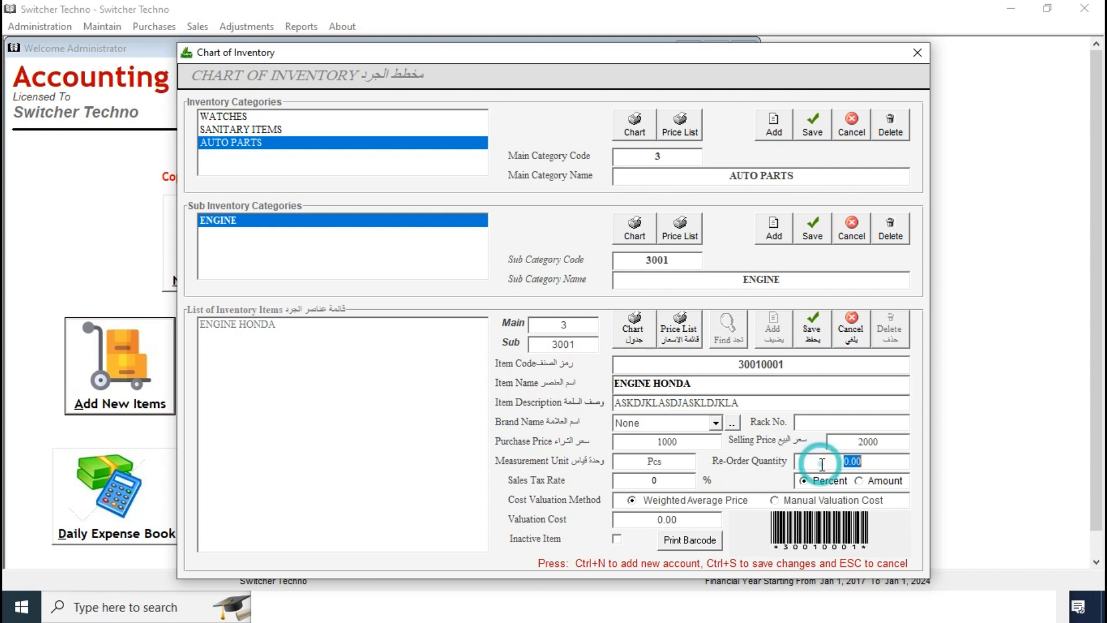
pyautogui.click(821, 464)
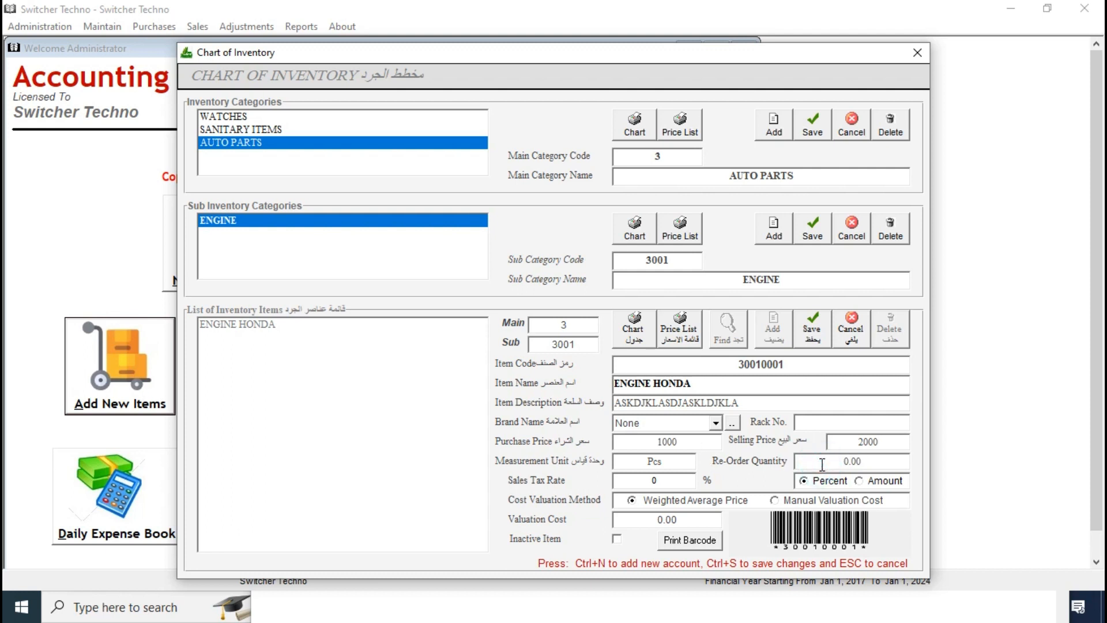
pyautogui.click(687, 479)
pyautogui.click(687, 478)
pyautogui.click(687, 479)
pyautogui.click(687, 479)
pyautogui.click(812, 329)
pyautogui.click(396, 325)
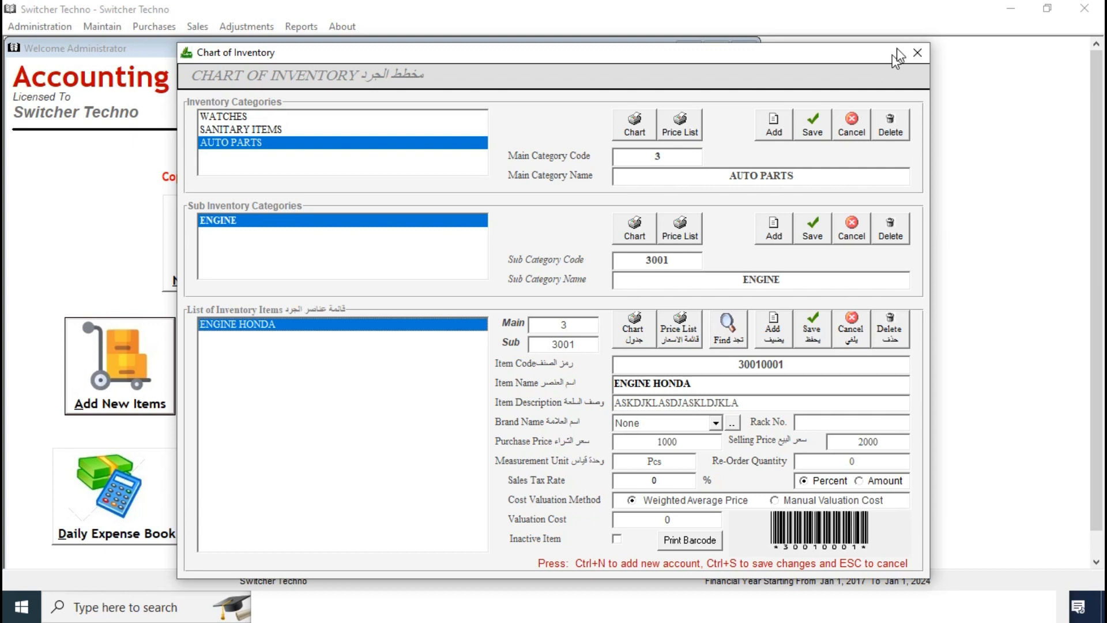
# Step: Try to print the ENGINE HONDA barcode, then end the program run and restart it
pyautogui.click(686, 540)
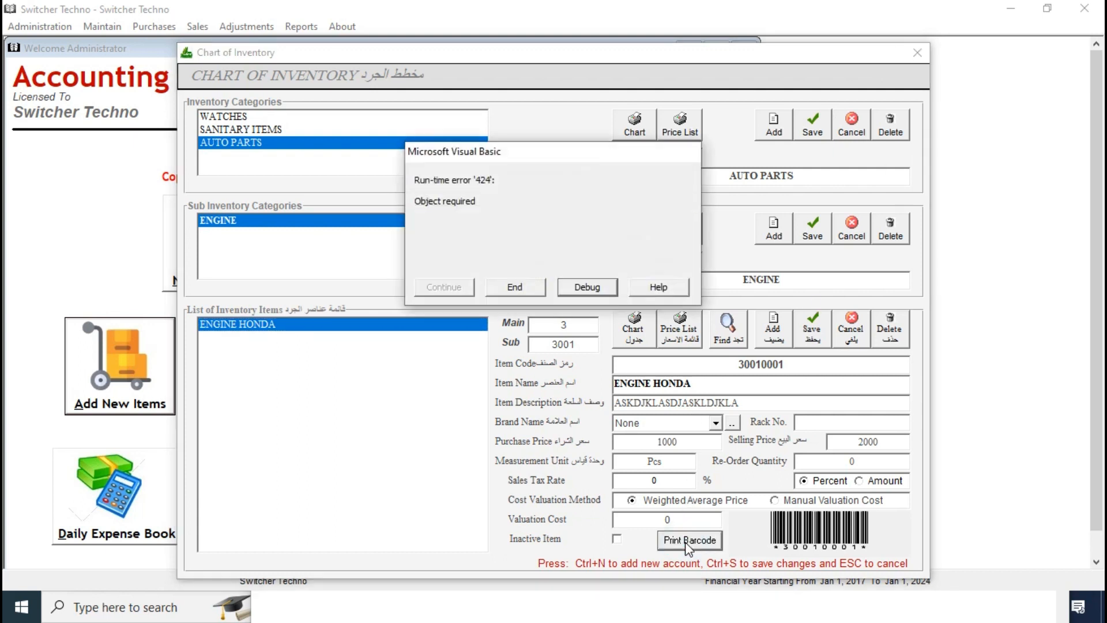
pyautogui.click(527, 291)
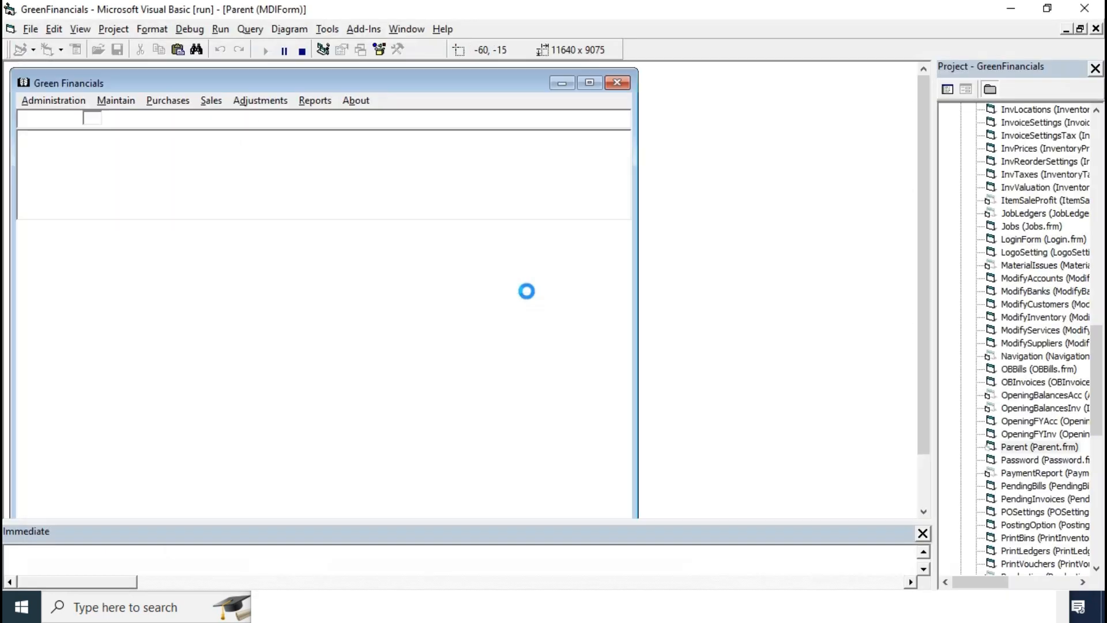
pyautogui.press('Return')
pyautogui.press('Return')
# Step: Log in to the Switcher Techno company as Administrator with the account password
pyautogui.click(536, 248)
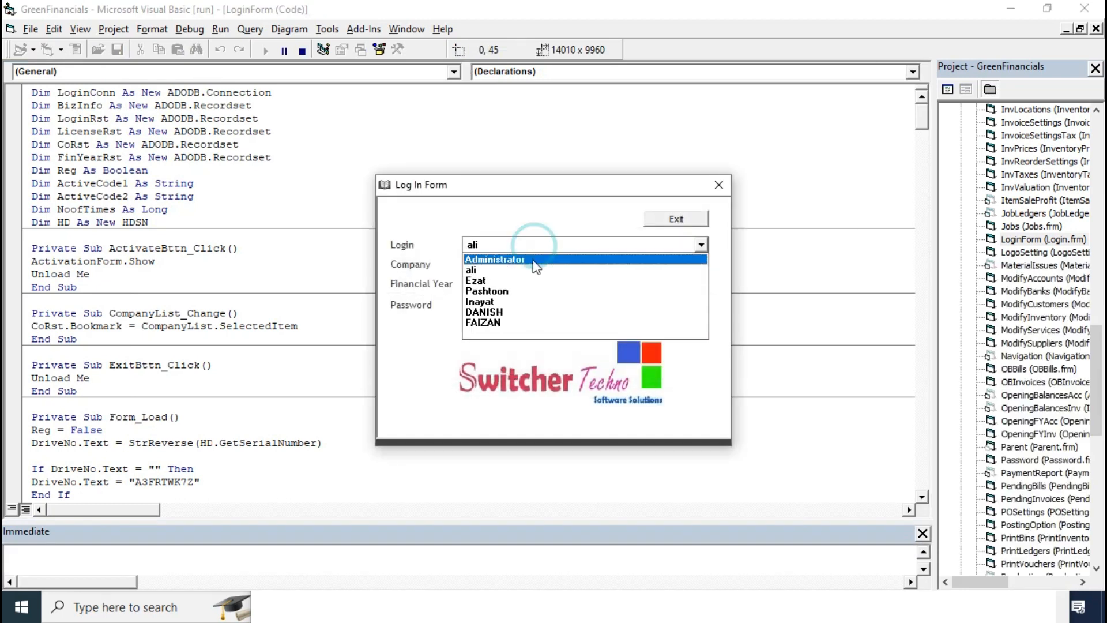
pyautogui.click(531, 257)
pyautogui.click(550, 311)
pyautogui.write('xxxxx')
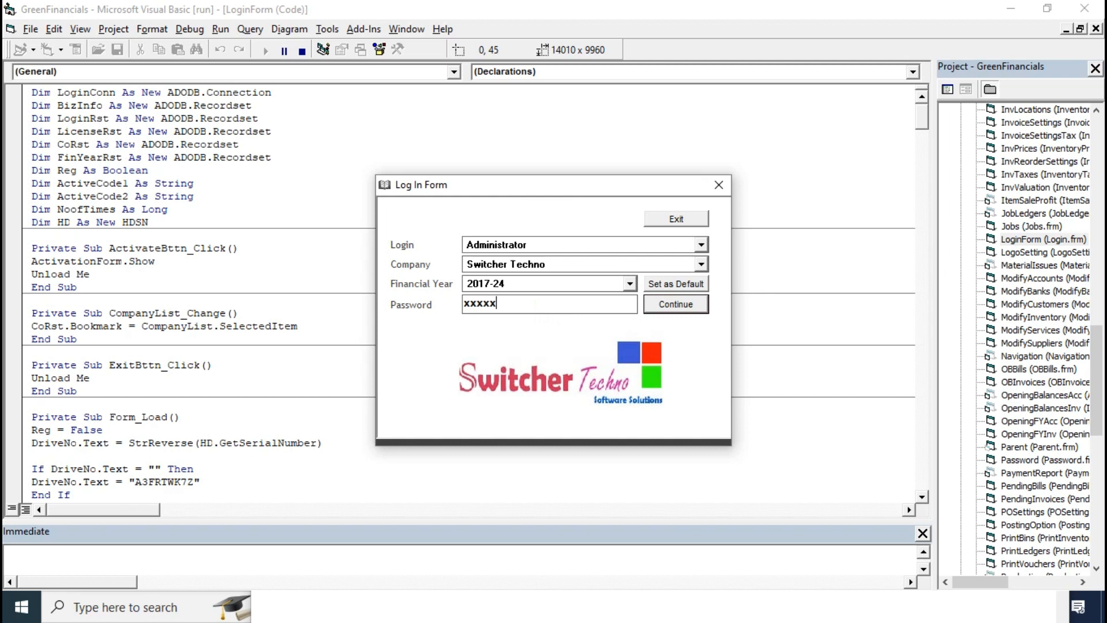
pyautogui.press('Return')
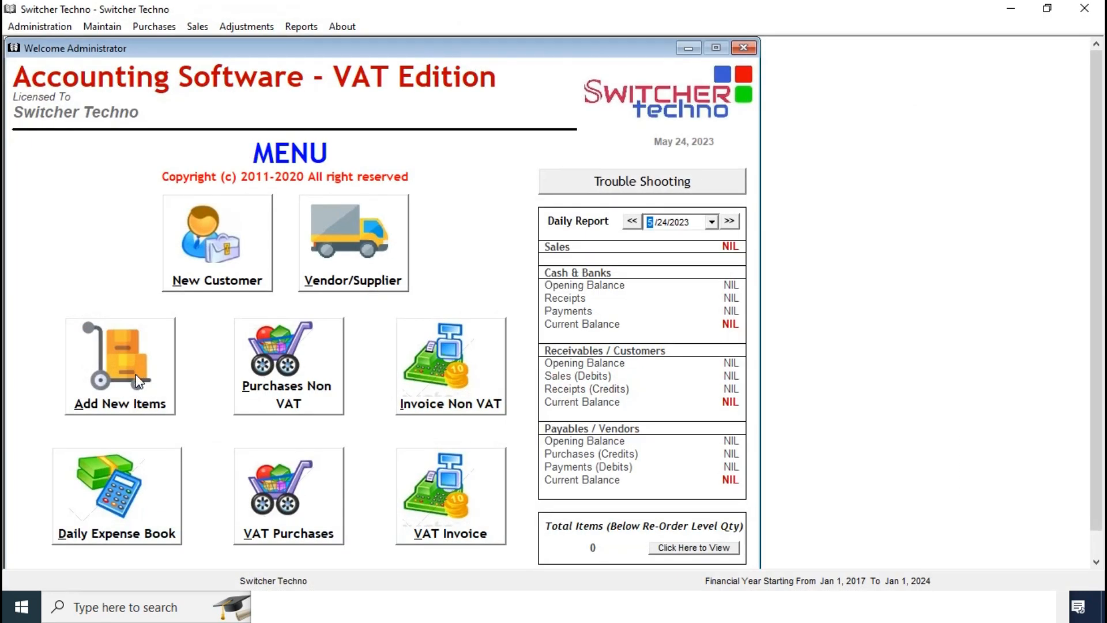
# Step: Open the purchase entry forms for non-VAT and VAT purchases
pyautogui.click(317, 355)
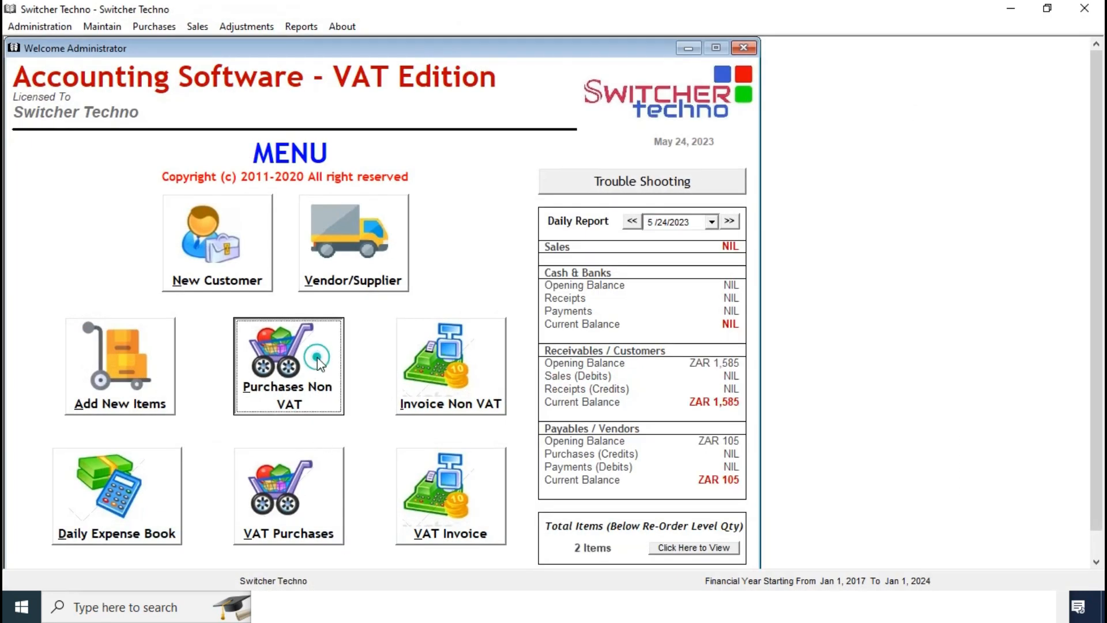
pyautogui.click(312, 544)
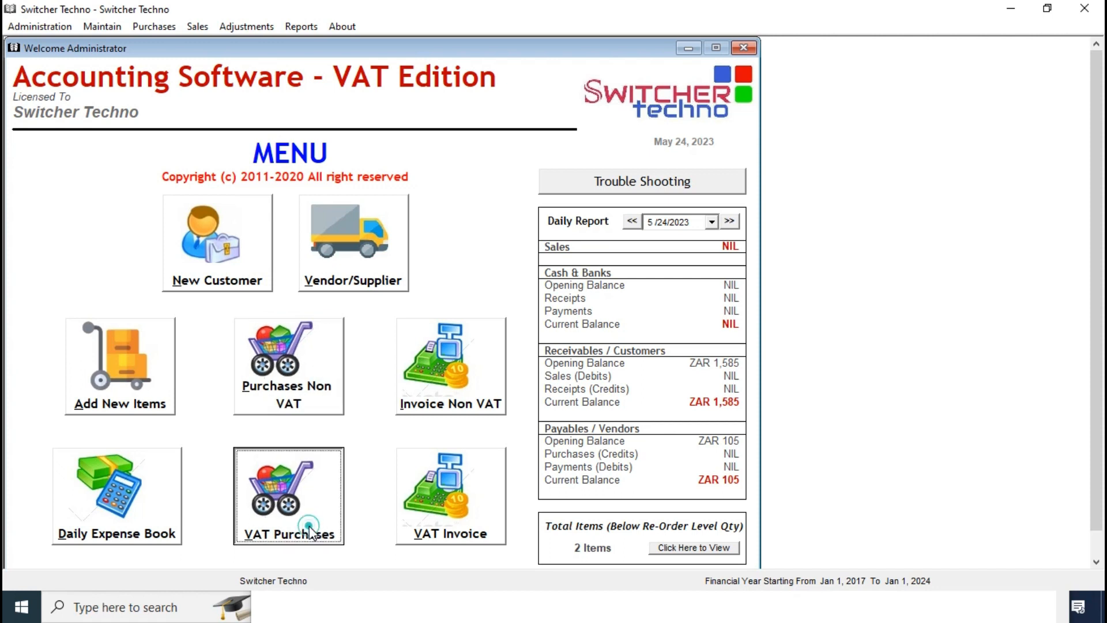
pyautogui.click(324, 399)
pyautogui.click(315, 458)
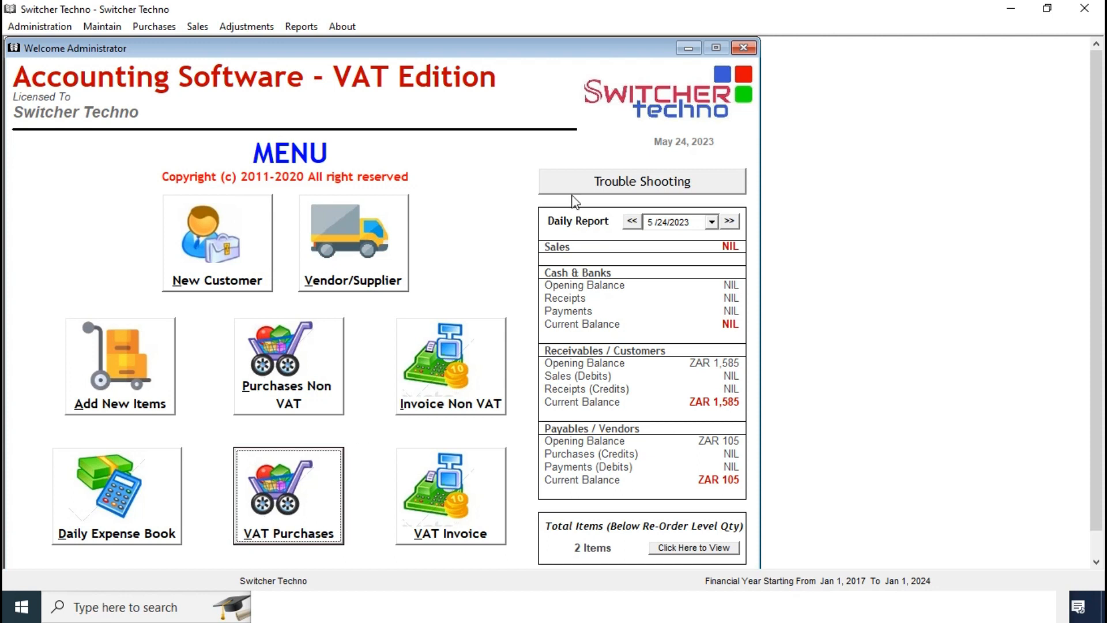
# Step: Select ALI ENTERPISE as the vendor on the tax purchase
pyautogui.click(565, 139)
pyautogui.write('AM')
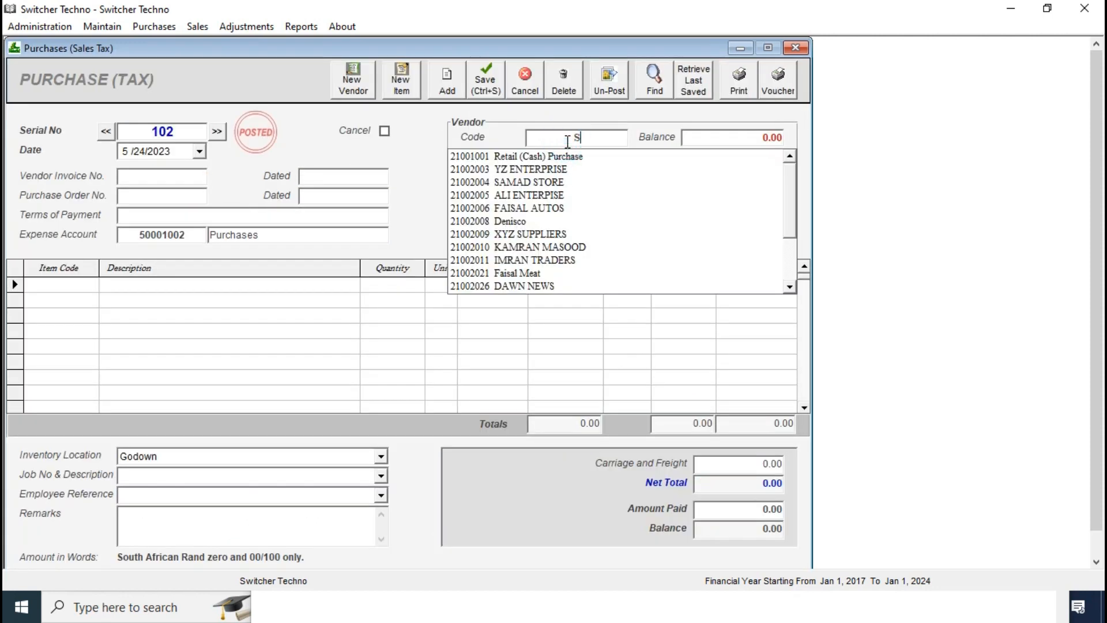
pyautogui.write('IR')
pyautogui.press('BackSpace')
pyautogui.press('BackSpace')
pyautogui.press('Down')
pyautogui.press('Down')
pyautogui.press('Down')
pyautogui.press('Return')
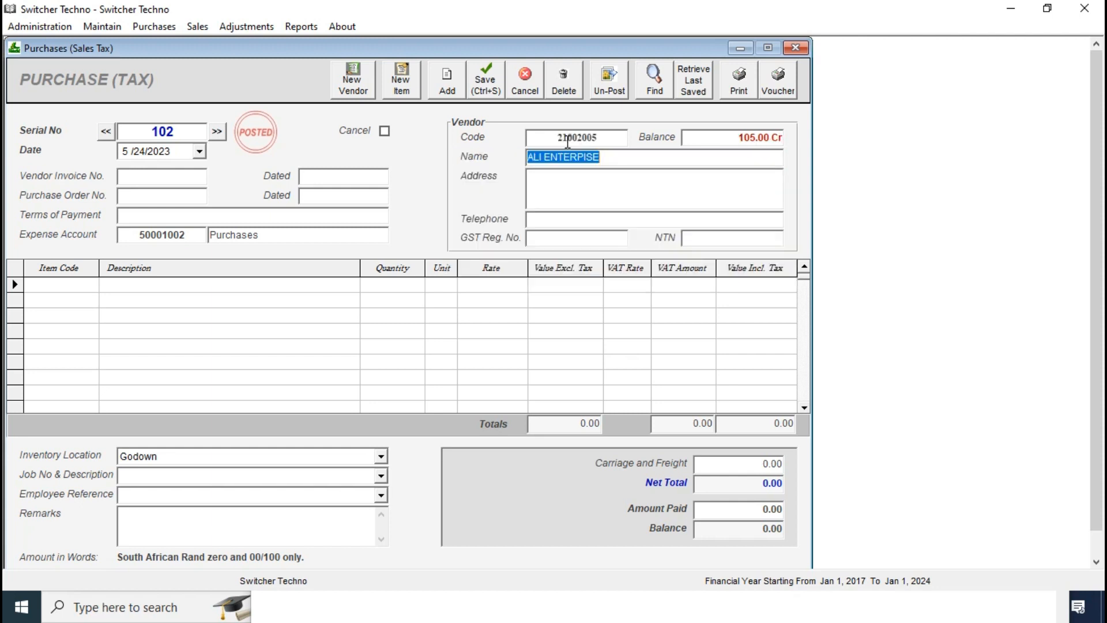
# Step: Enter the vendor invoice number and set the terms of payment to CASH
pyautogui.click(188, 174)
pyautogui.write('399')
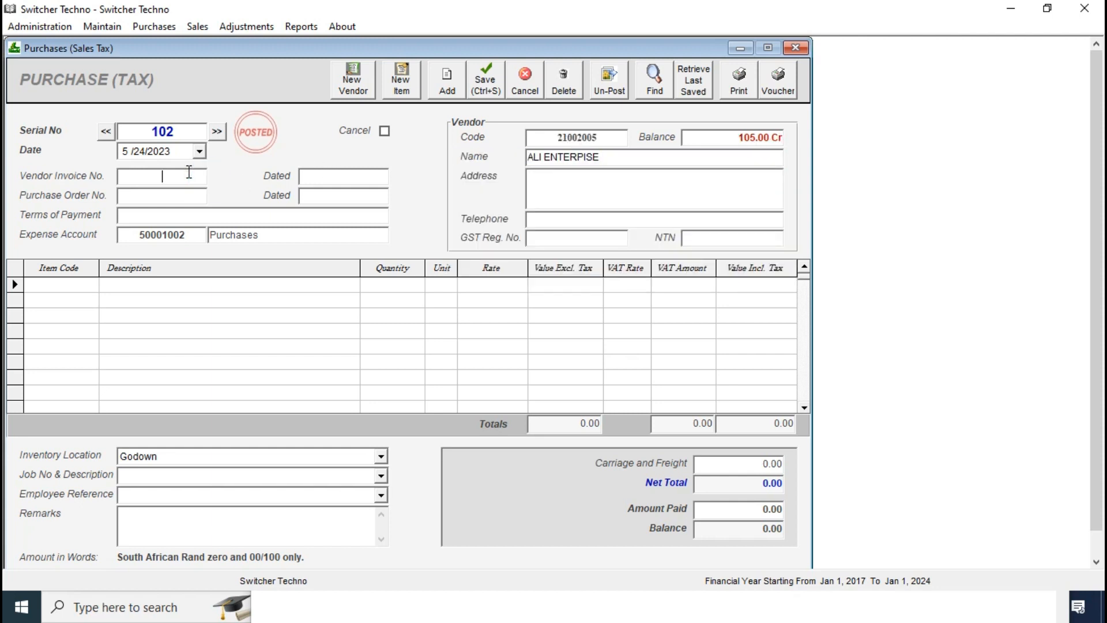
pyautogui.click(148, 216)
pyautogui.write('CASH')
# Step: Add the ENGINE HONDA item to the first line of the tax purchase
pyautogui.click(87, 285)
pyautogui.write('EN')
pyautogui.press('Down')
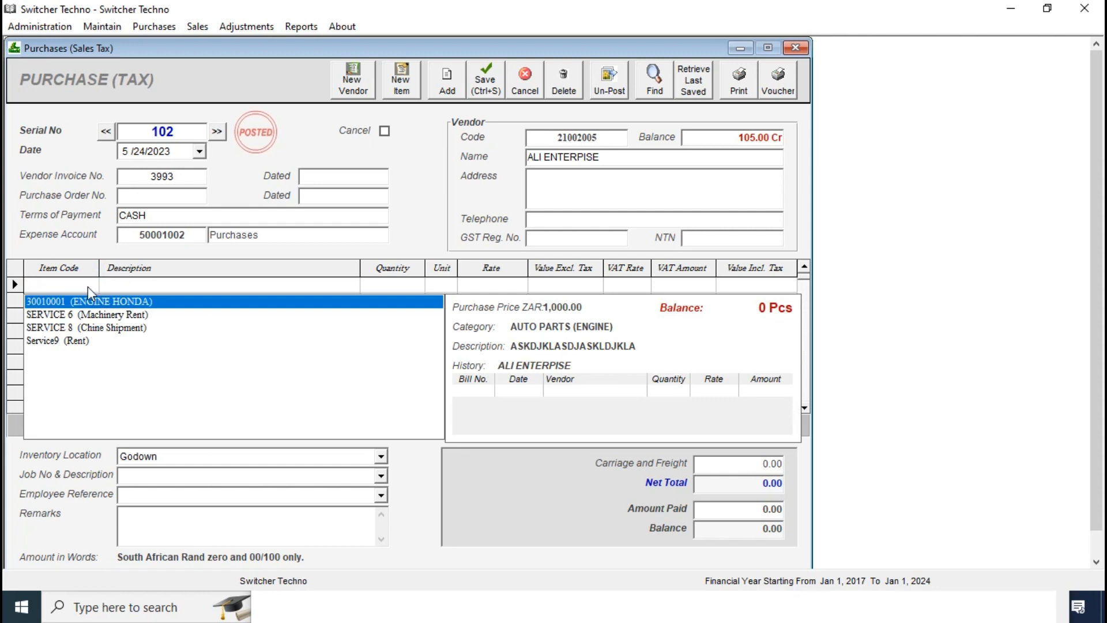
pyautogui.press('Return')
pyautogui.press('Return')
pyautogui.press('Return')
pyautogui.hotkey('shift', 'Tab')
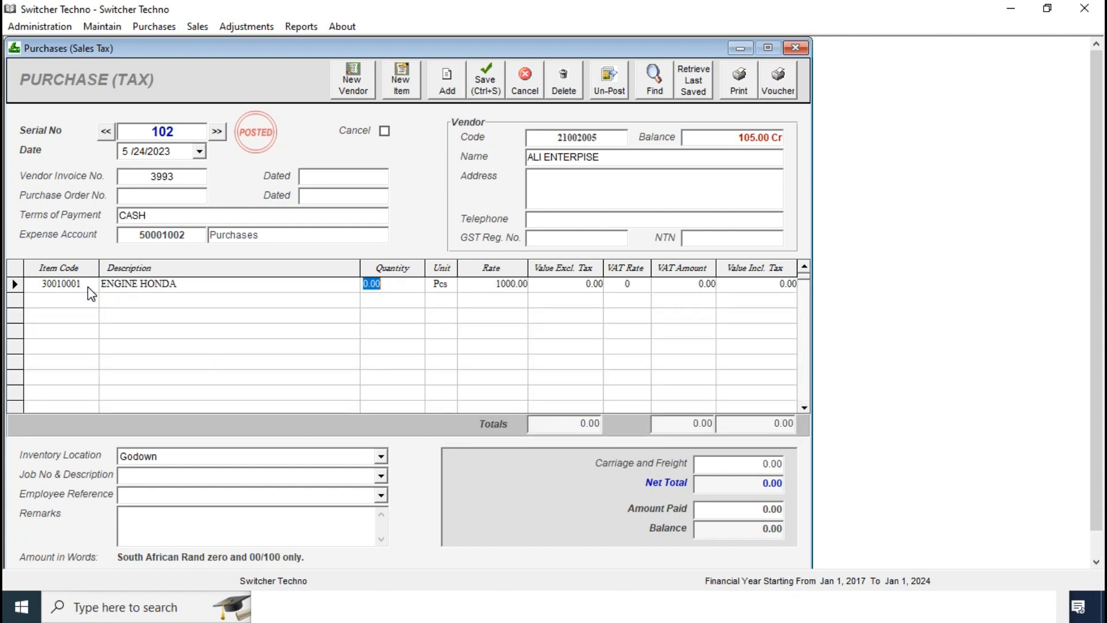
# Step: Set the ENGINE HONDA line's quantity to 5 and its VAT rate to 15
pyautogui.write('5')
pyautogui.press('Return')
pyautogui.press('Return')
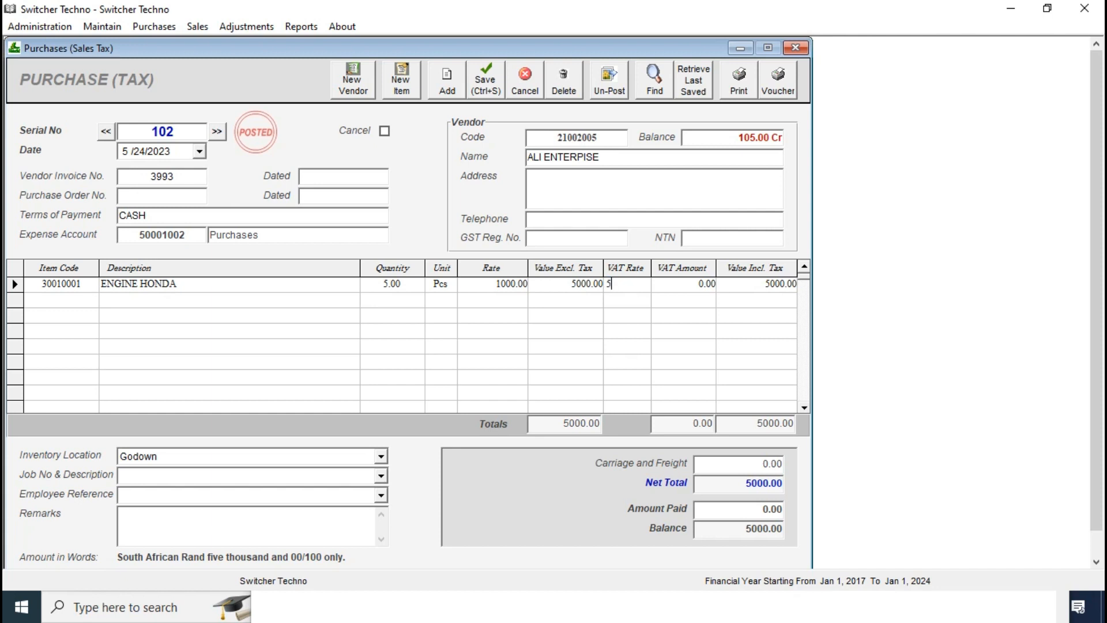
pyautogui.write('15')
pyautogui.press('Return')
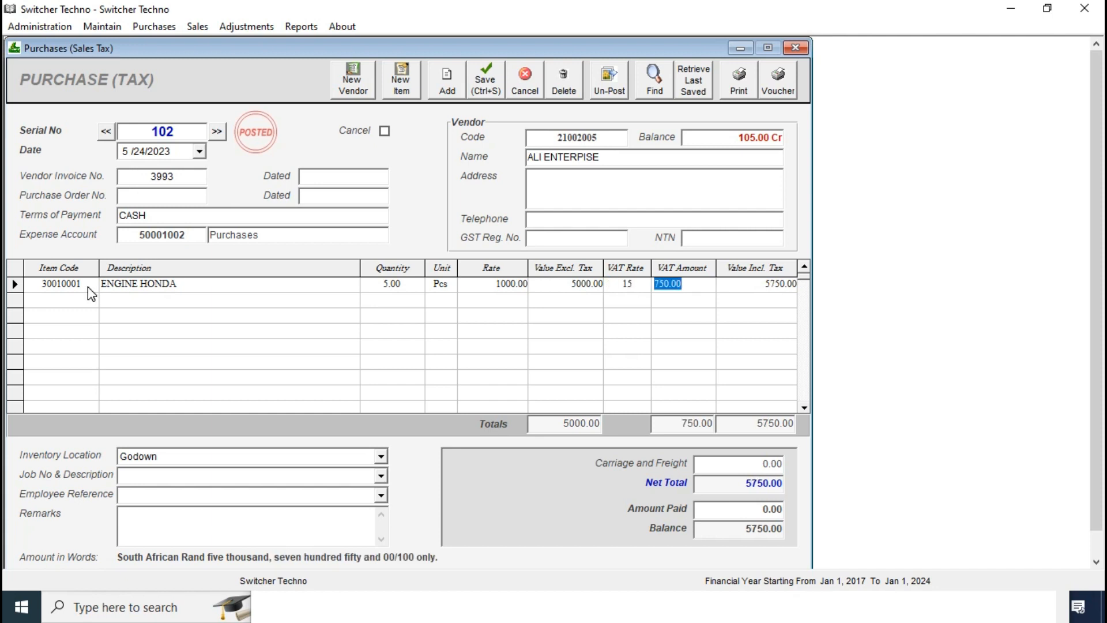
# Step: Set the purchase's amount paid to 2000 and keep Godown as the inventory location
pyautogui.click(740, 284)
pyautogui.doubleClick(776, 485)
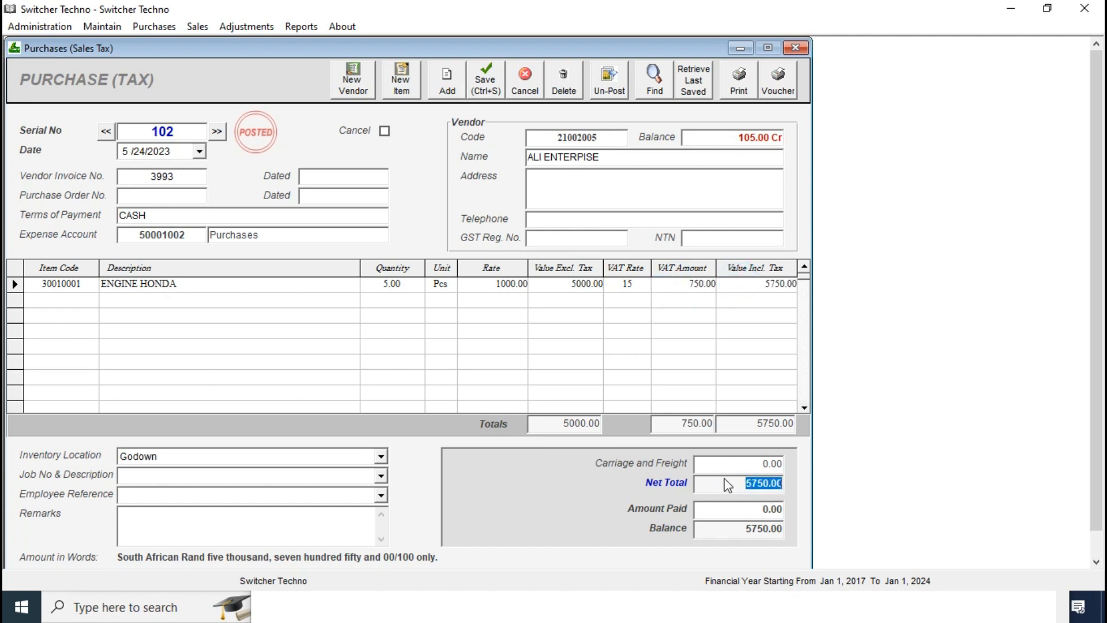
pyautogui.click(733, 509)
pyautogui.click(742, 487)
pyautogui.click(759, 508)
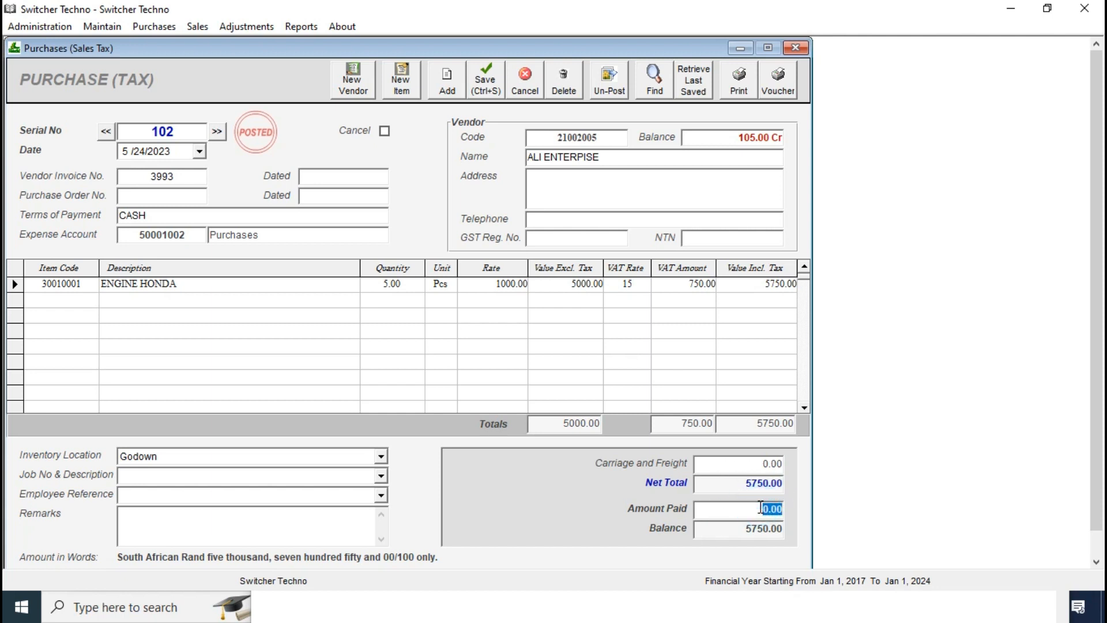
pyautogui.write('2000')
pyautogui.click(740, 532)
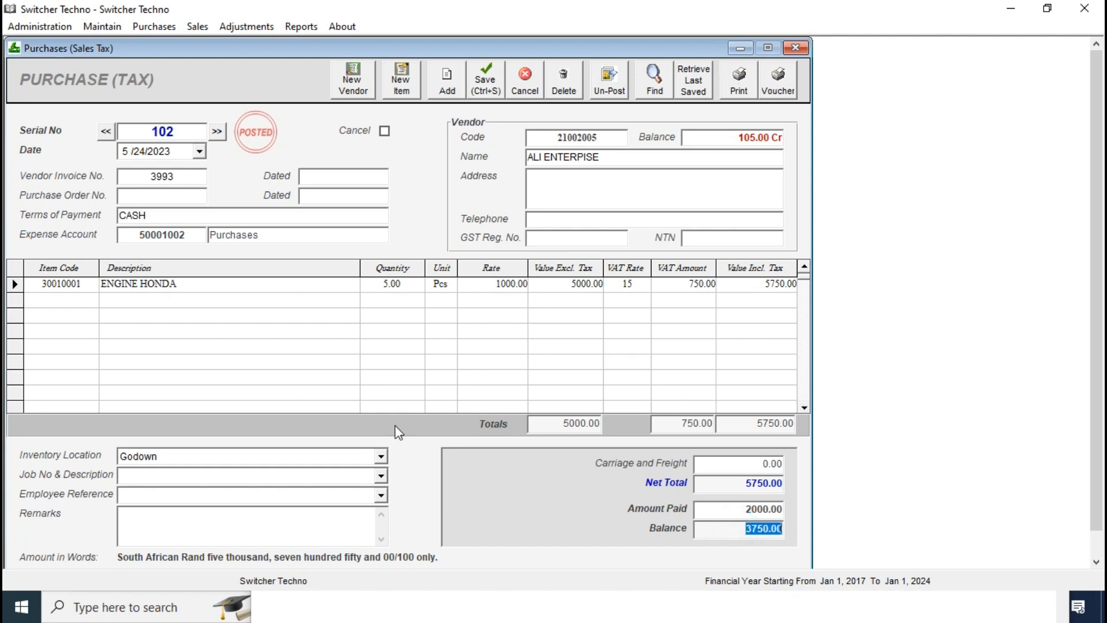
pyautogui.click(383, 457)
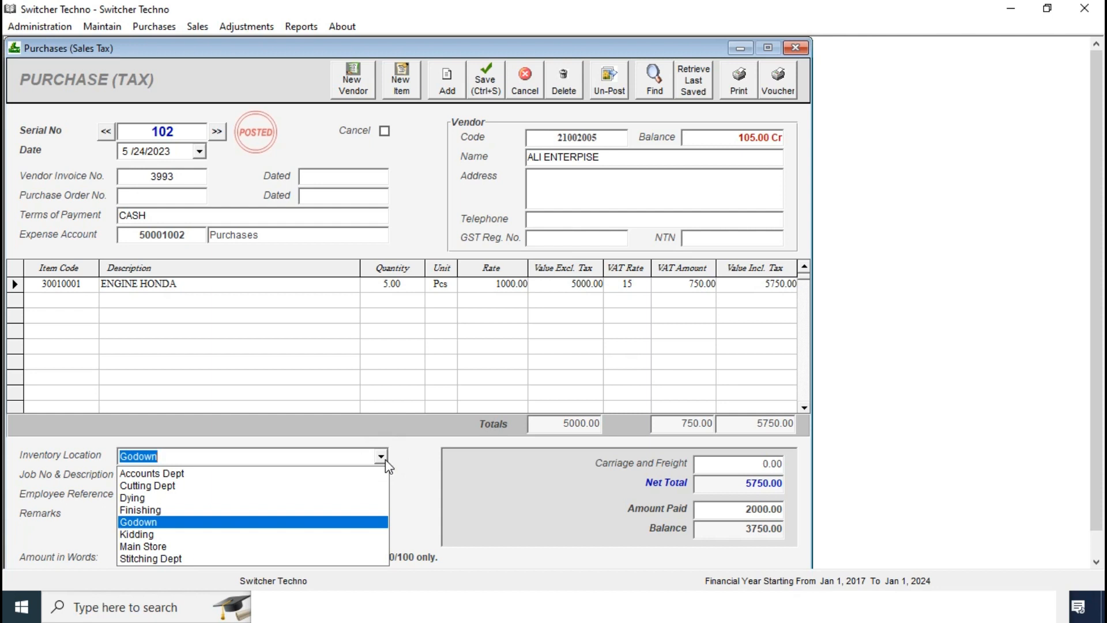
pyautogui.click(385, 459)
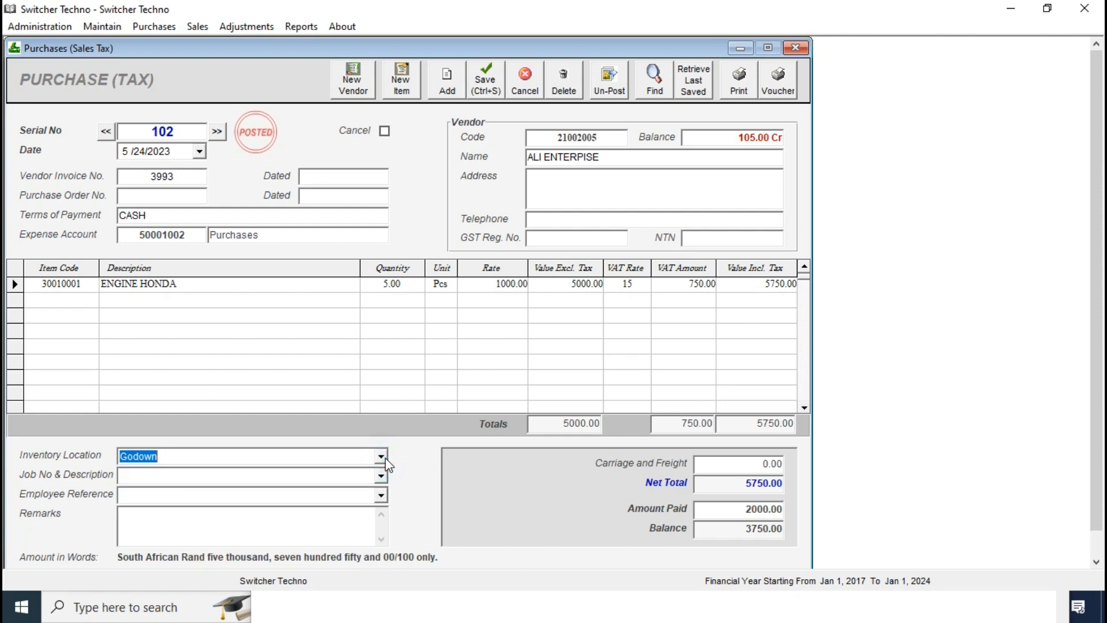
# Step: Preview the purchase invoice and its print options without printing, then close the preview and the purchase forms
pyautogui.click(751, 96)
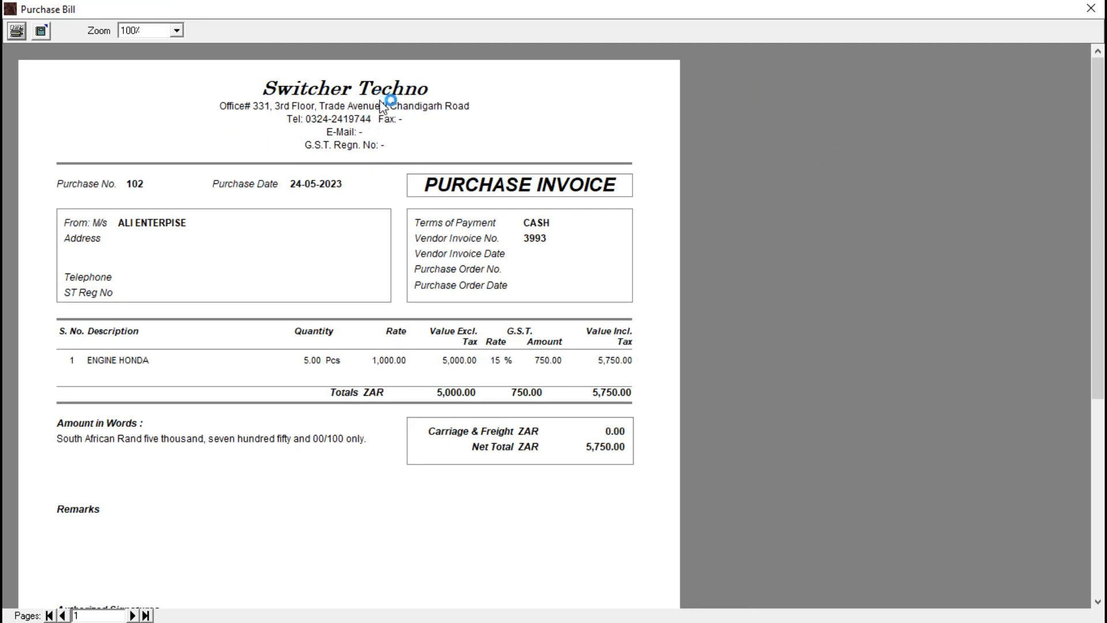
pyautogui.click(23, 36)
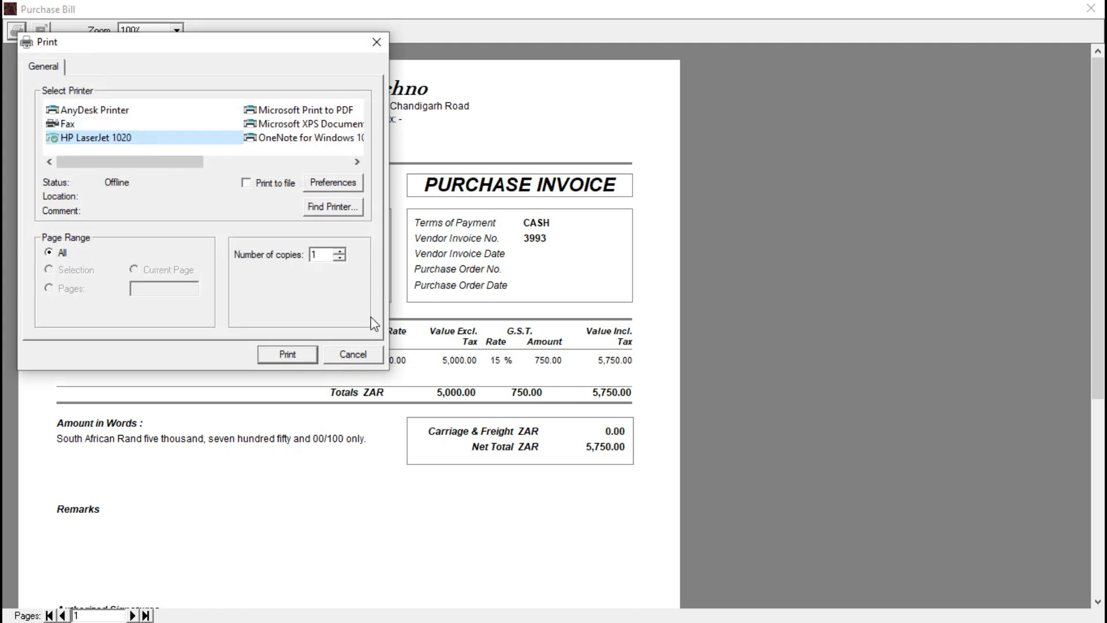
pyautogui.click(352, 354)
pyautogui.click(1099, 8)
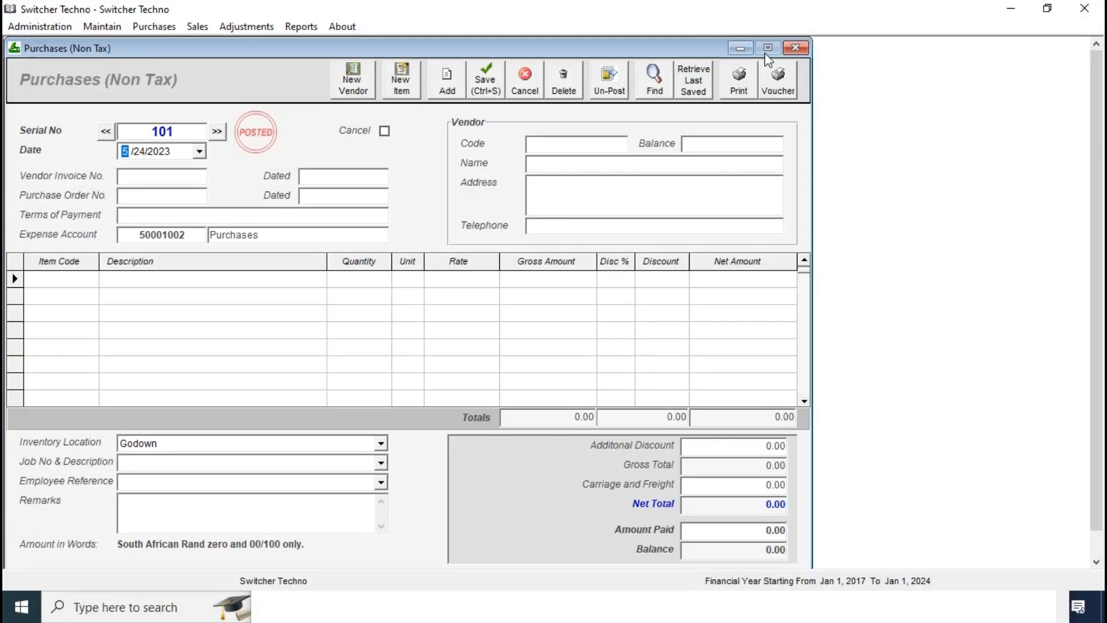
pyautogui.click(795, 47)
pyautogui.click(801, 51)
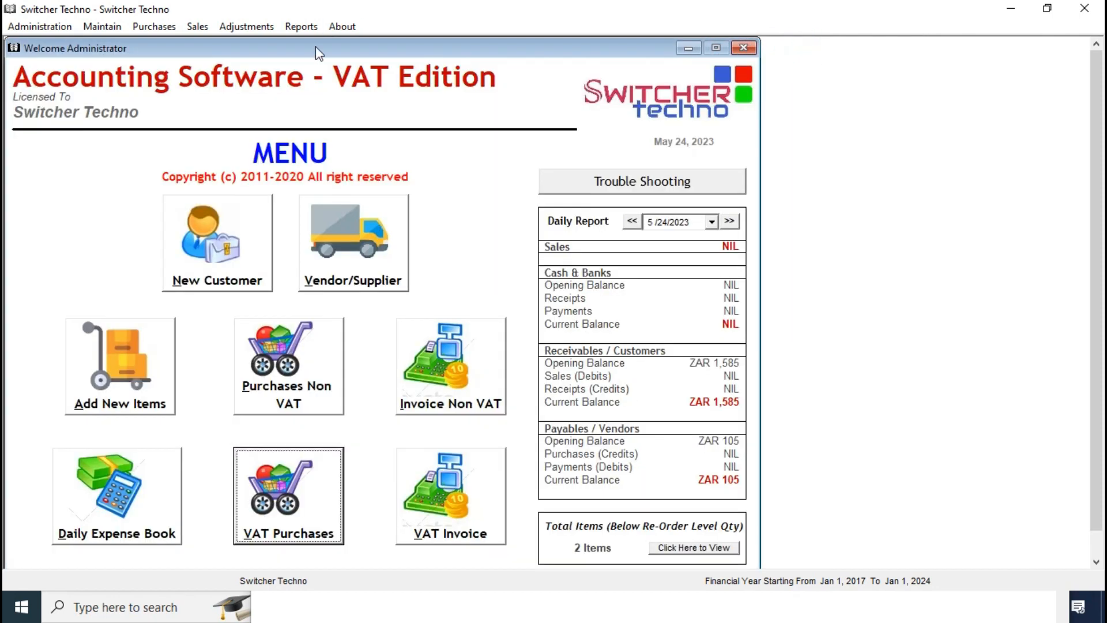
# Step: Display the Inventory Balances report for all inventory items and examine the ENGINE HONDA row's incoming quantity
pyautogui.click(301, 26)
pyautogui.click(395, 311)
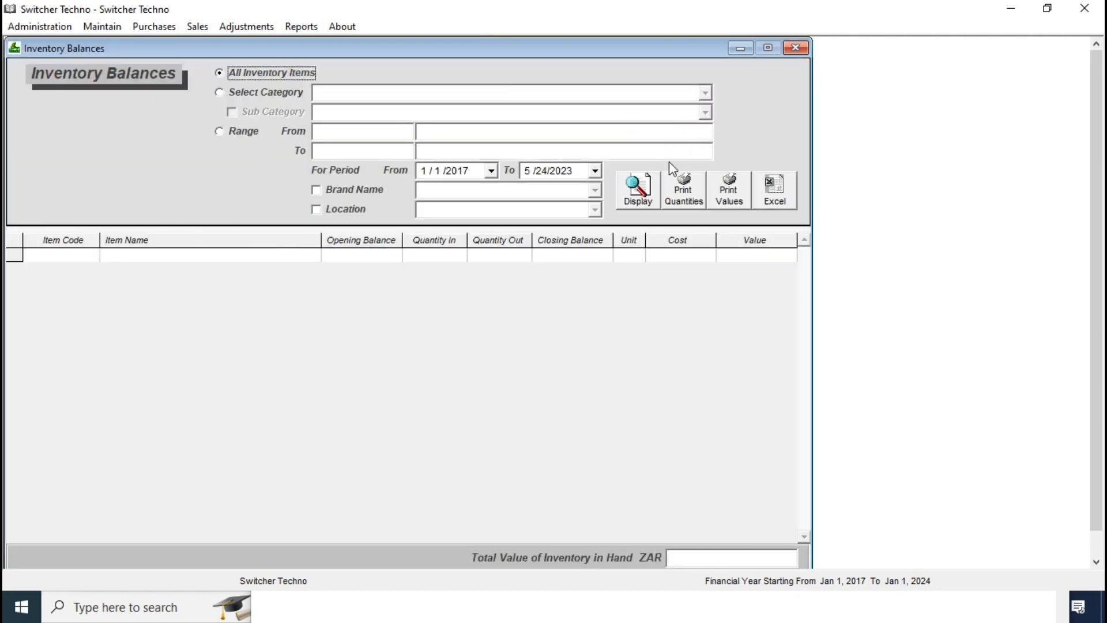
pyautogui.click(635, 185)
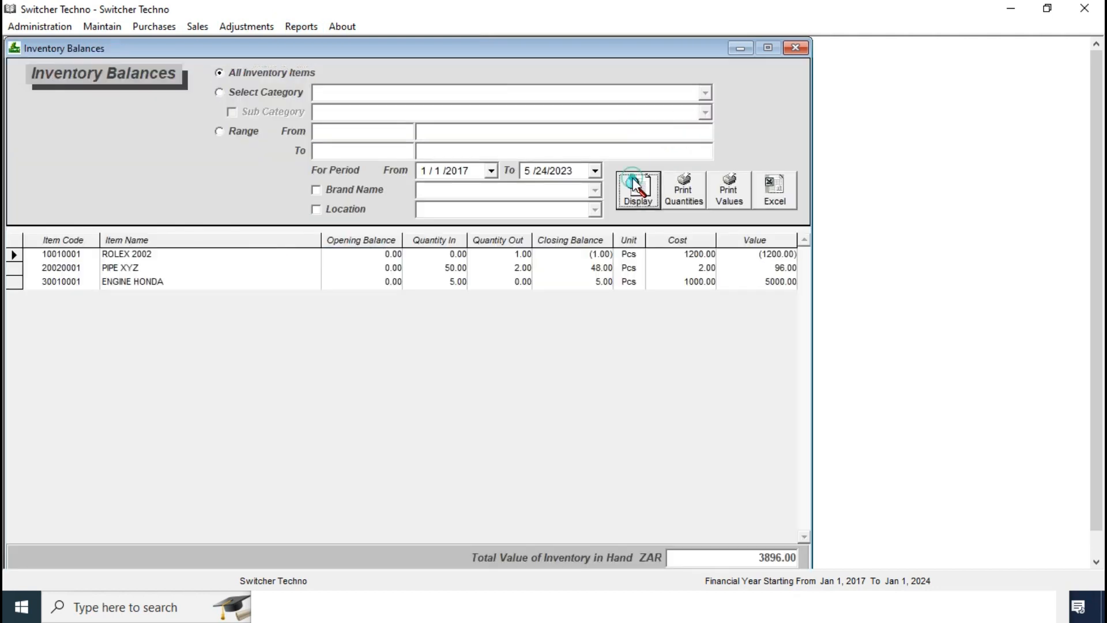
pyautogui.click(173, 281)
pyautogui.click(451, 284)
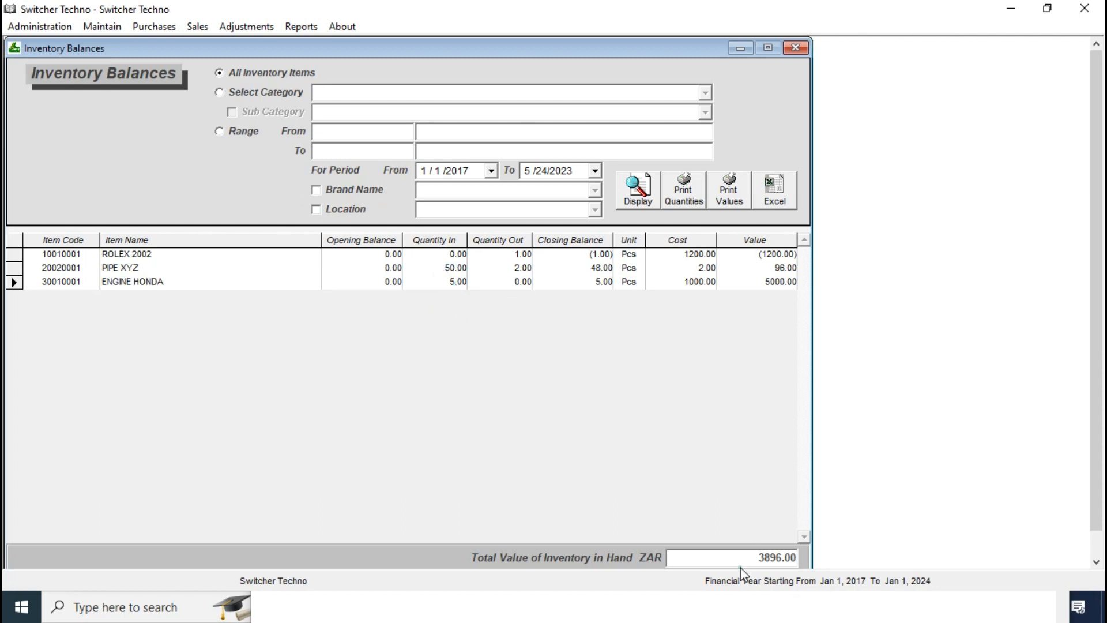
# Step: Display the Inventory Balances report for the AUTO PARTS category only
pyautogui.moveTo(761, 562); pyautogui.dragTo(791, 566)
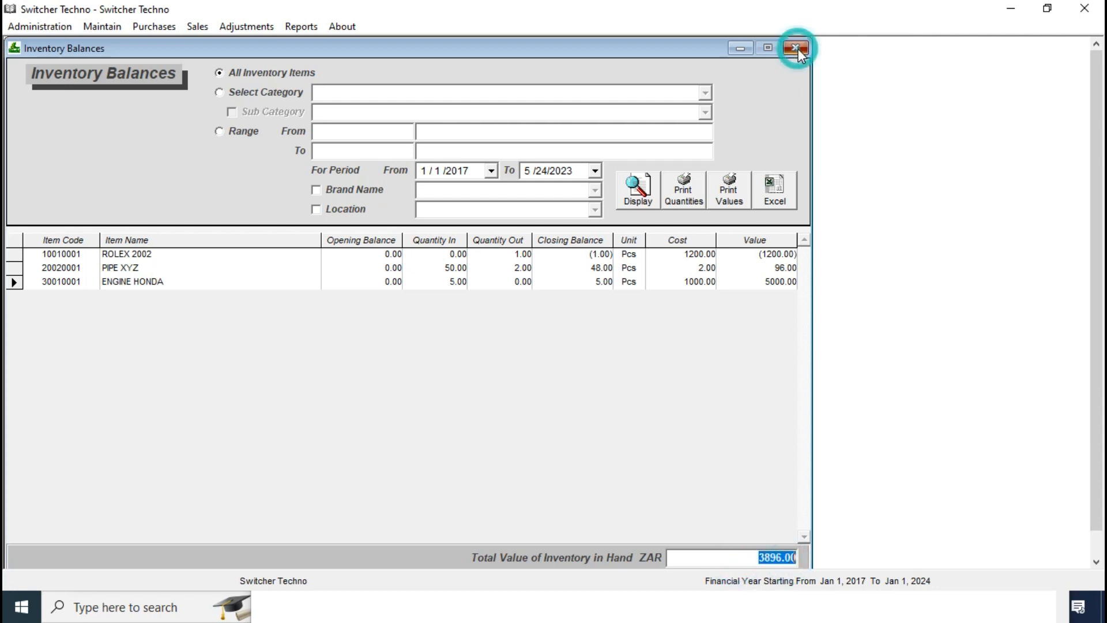
pyautogui.click(300, 93)
pyautogui.click(704, 93)
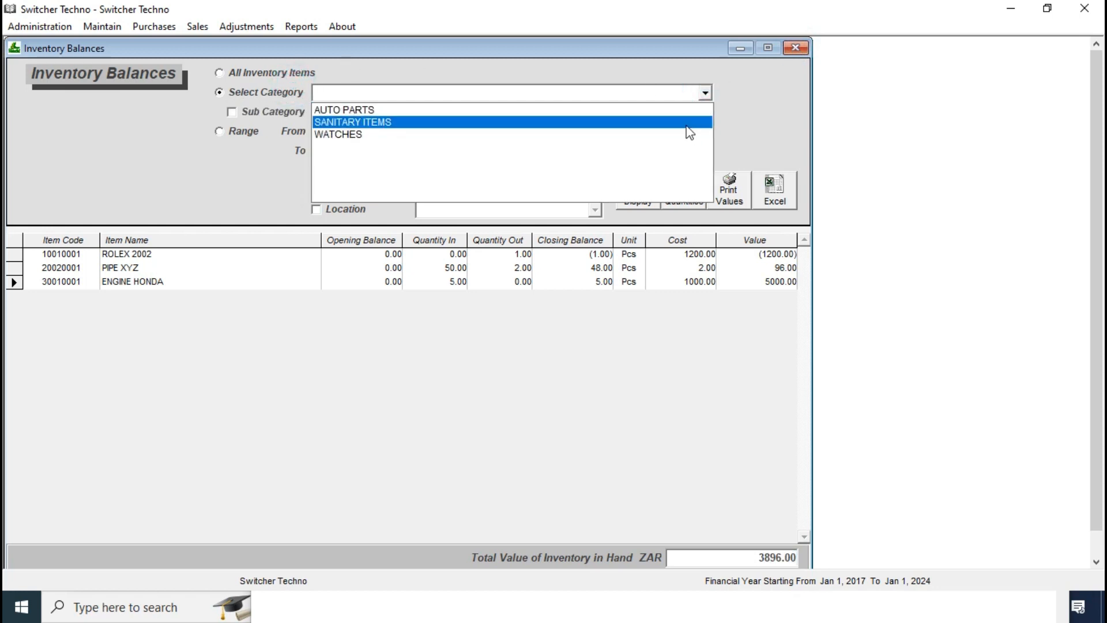
pyautogui.click(687, 110)
pyautogui.click(647, 193)
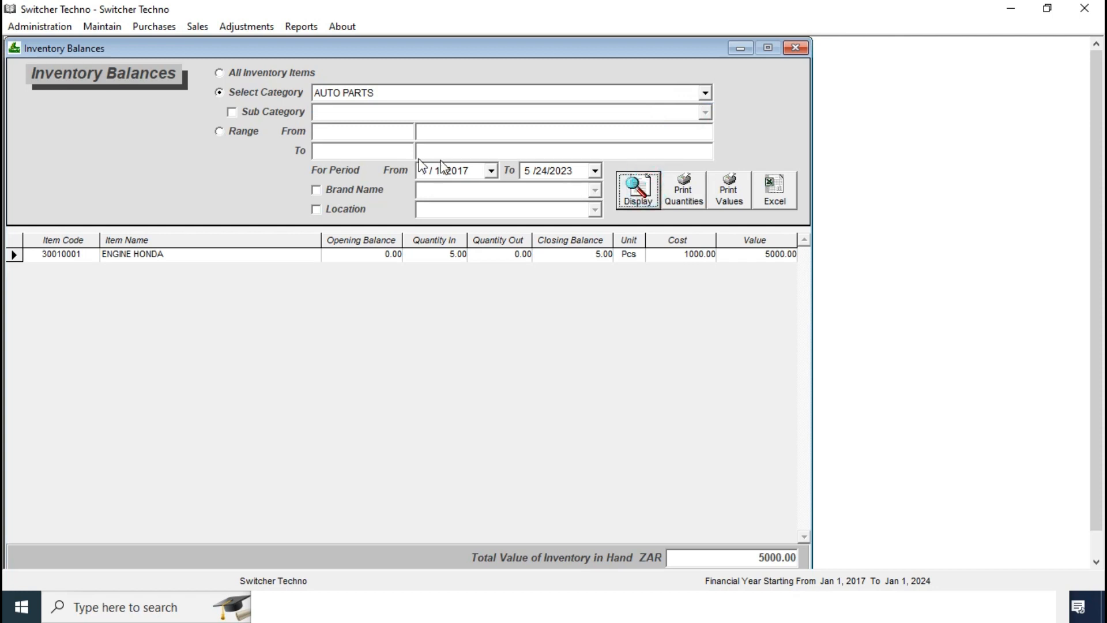
# Step: Look over the report's location, period and sub-category filters, then close Inventory Balances
pyautogui.click(347, 209)
pyautogui.click(347, 209)
pyautogui.click(490, 172)
pyautogui.click(490, 171)
pyautogui.click(291, 113)
pyautogui.click(796, 49)
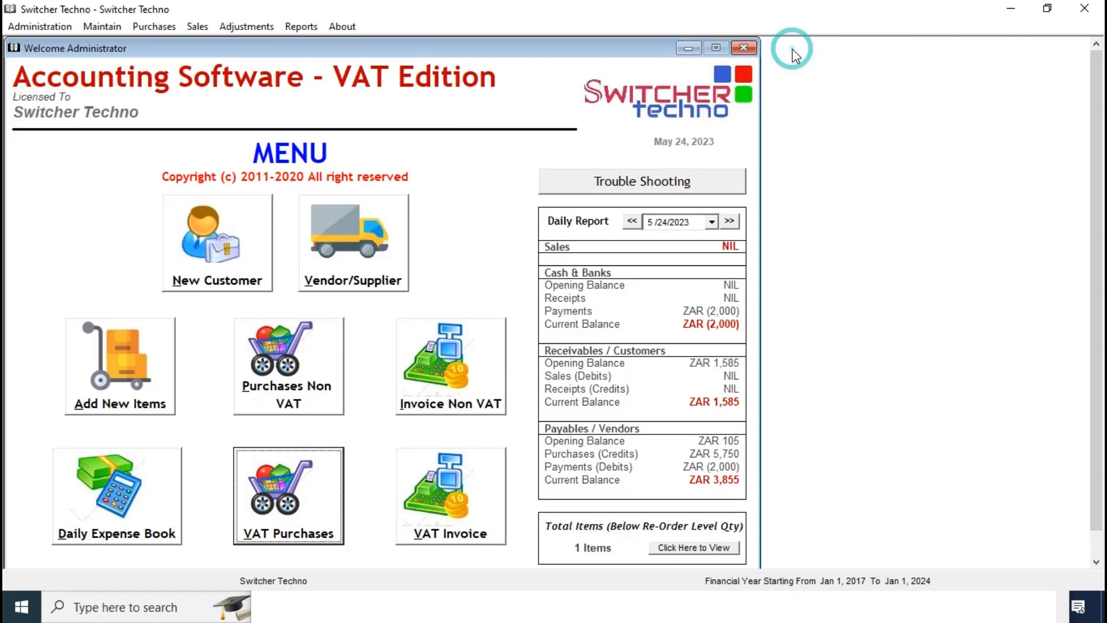
# Step: Start a VAT sales invoice and choose AMIR ALI TRADING LLC as the customer
pyautogui.click(470, 411)
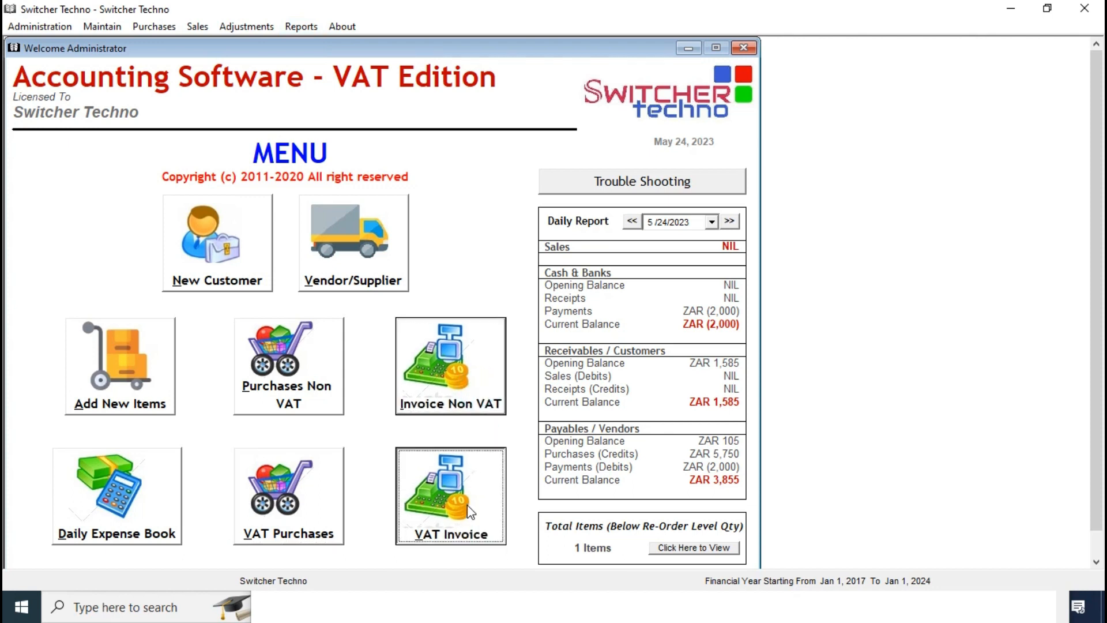
pyautogui.click(478, 398)
pyautogui.click(459, 486)
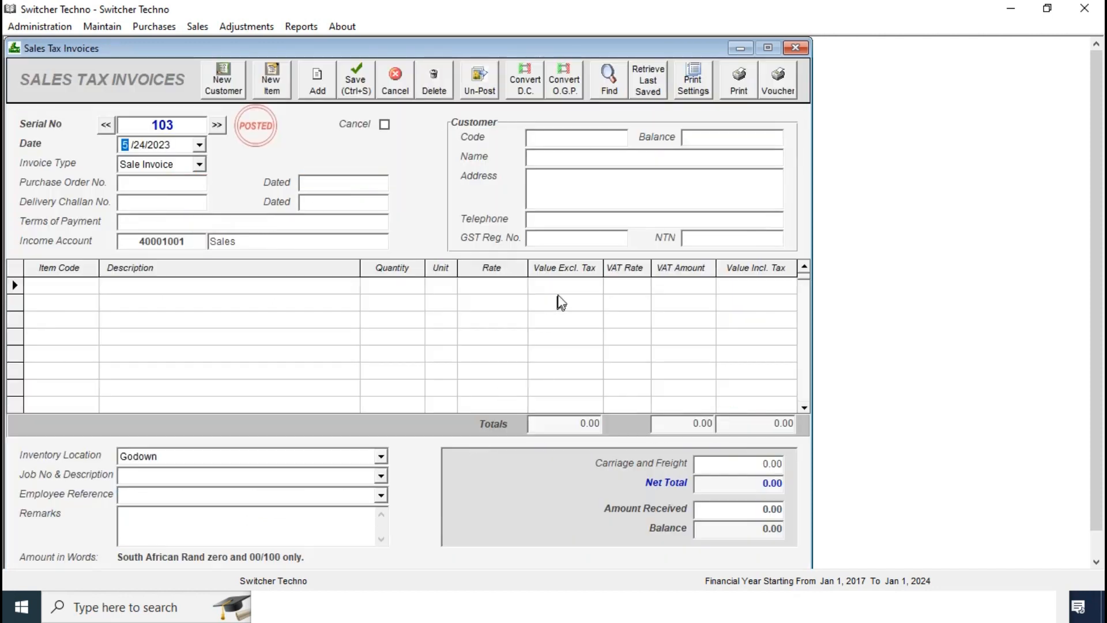
pyautogui.click(583, 140)
pyautogui.write('12002064')
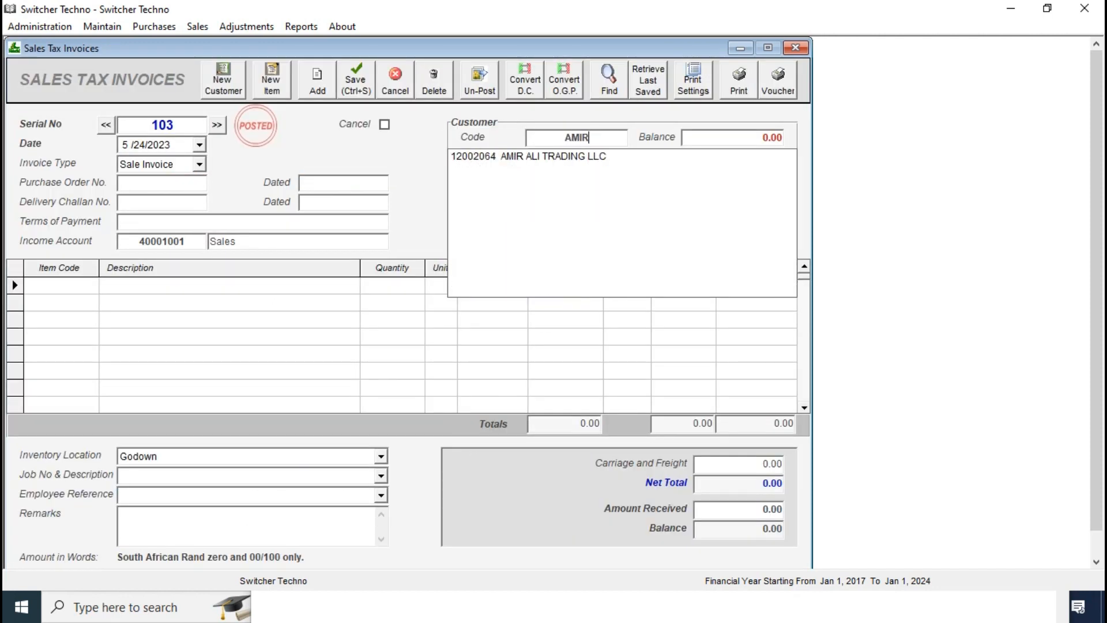
pyautogui.press('Return')
# Step: Add an ENGINE HONDA line with quantity 2, the default rate and a VAT rate of 15
pyautogui.click(61, 284)
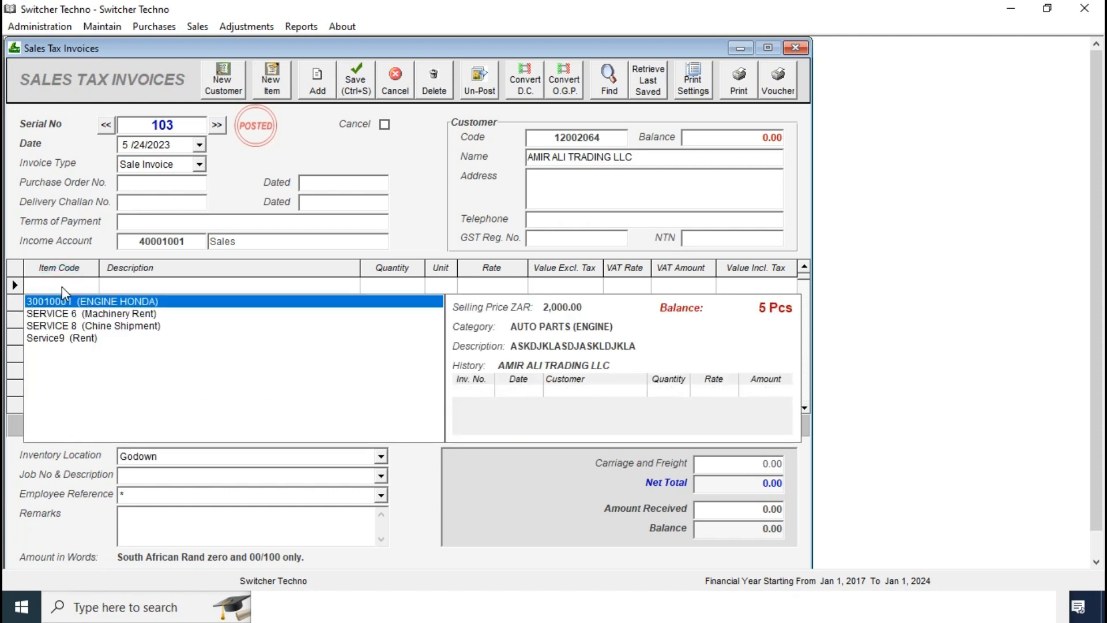
pyautogui.press('Return')
pyautogui.write('2')
pyautogui.press('Return')
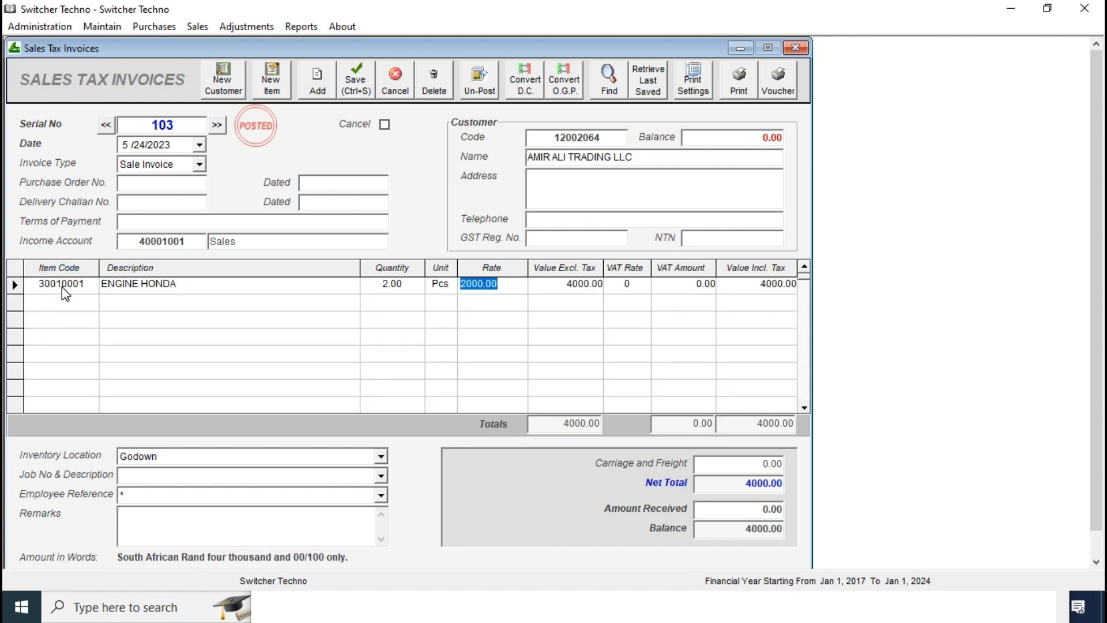
pyautogui.press('Return')
pyautogui.press('Return')
pyautogui.write('15')
pyautogui.press('Return')
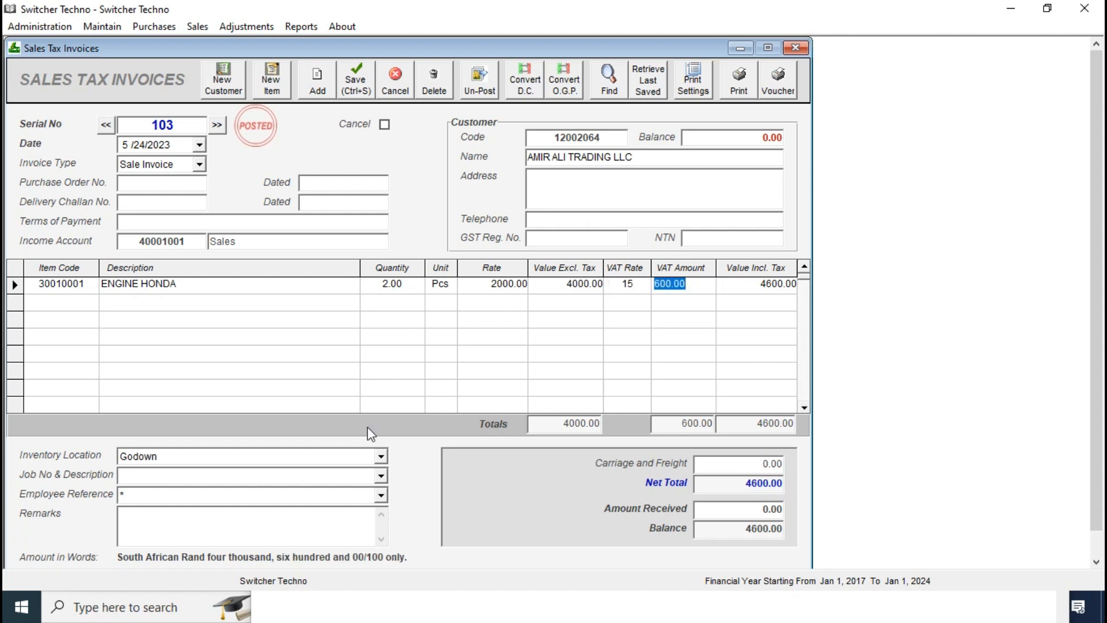
# Step: Preview the sales tax invoice and its print options without printing, then close the preview and the invoice form
pyautogui.click(771, 509)
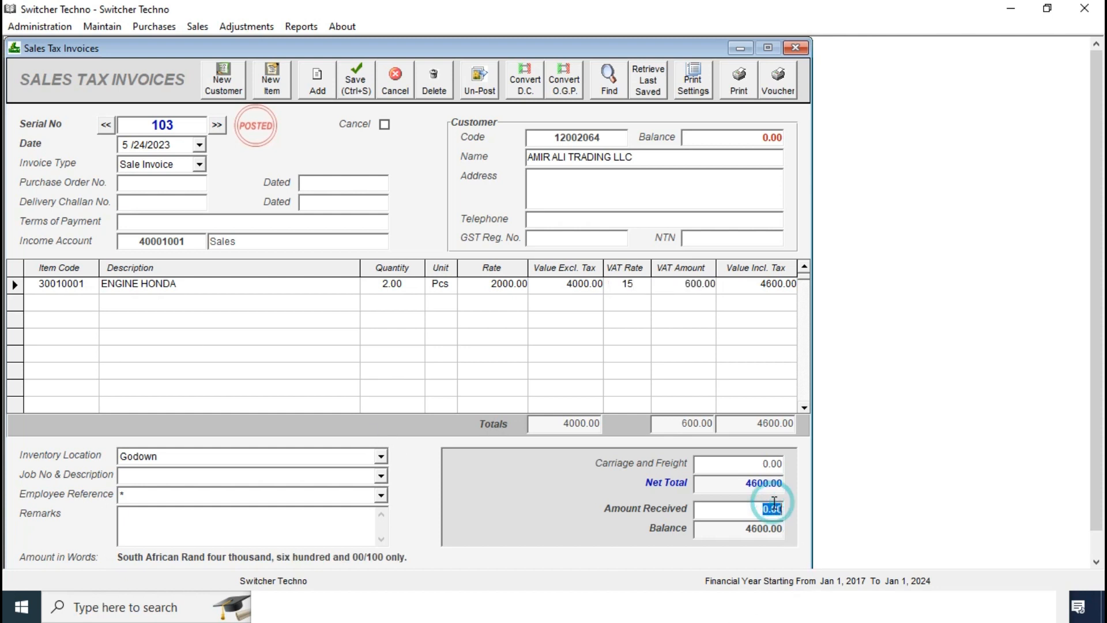
pyautogui.click(743, 89)
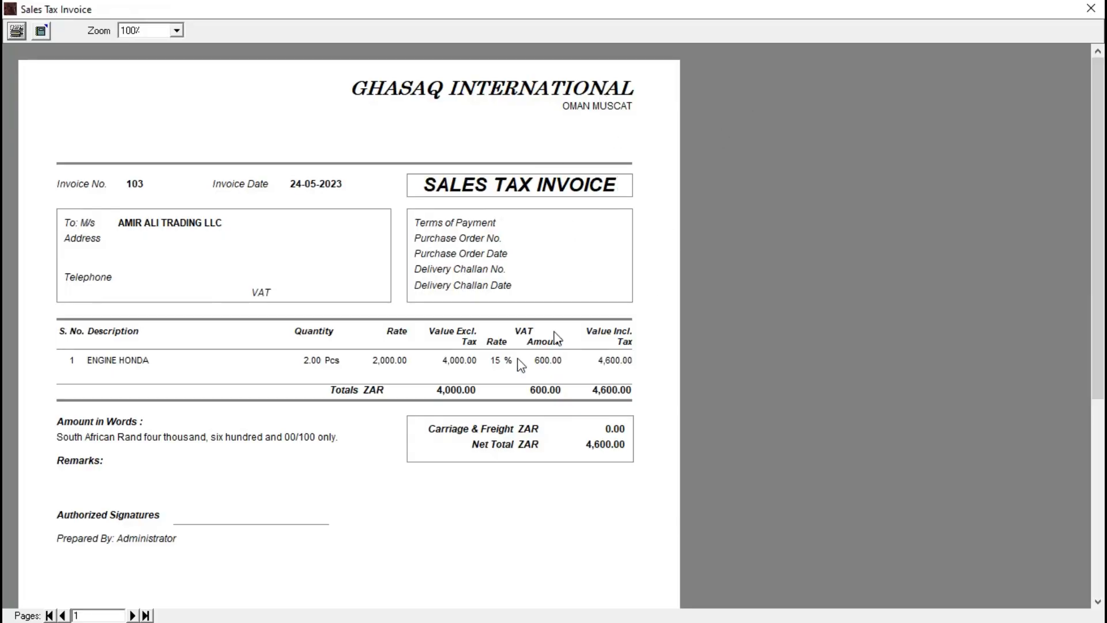
pyautogui.click(13, 37)
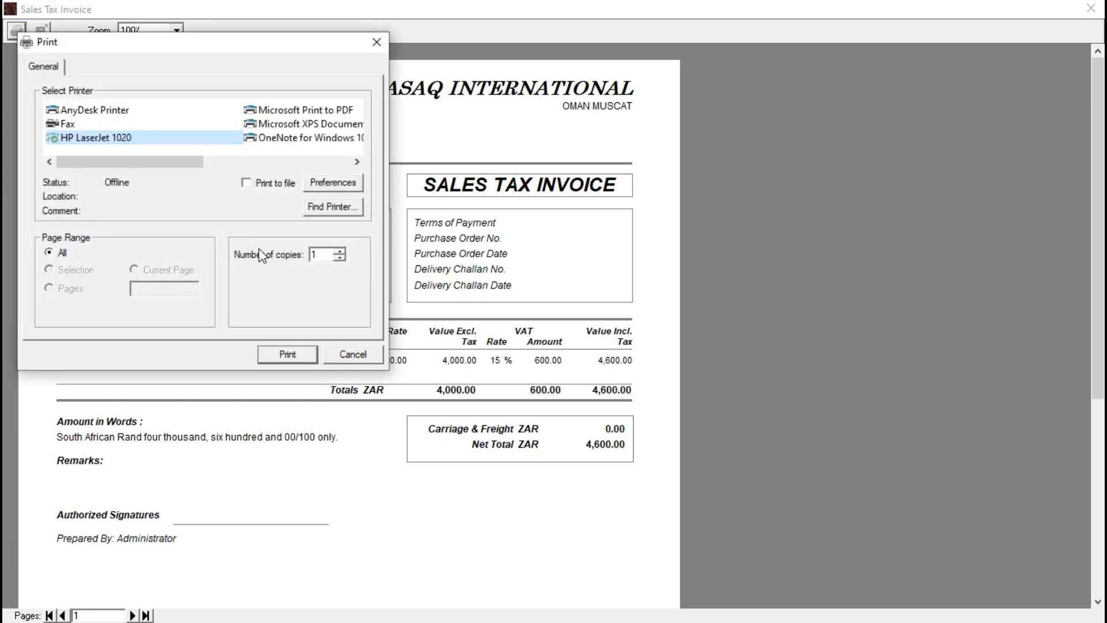
pyautogui.click(317, 110)
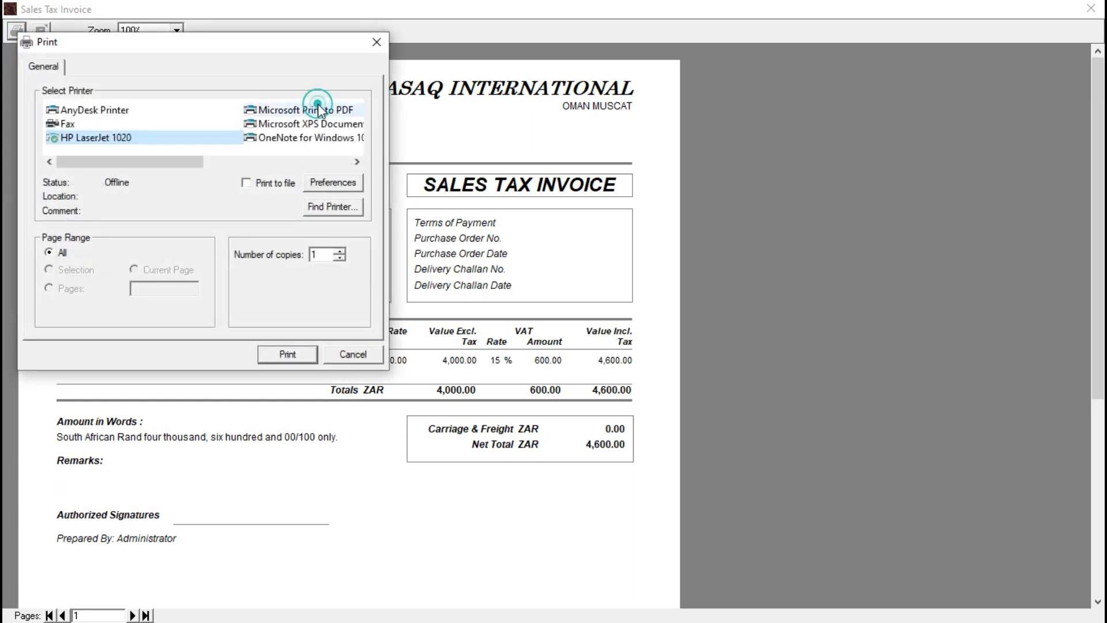
pyautogui.click(364, 355)
pyautogui.click(1089, 8)
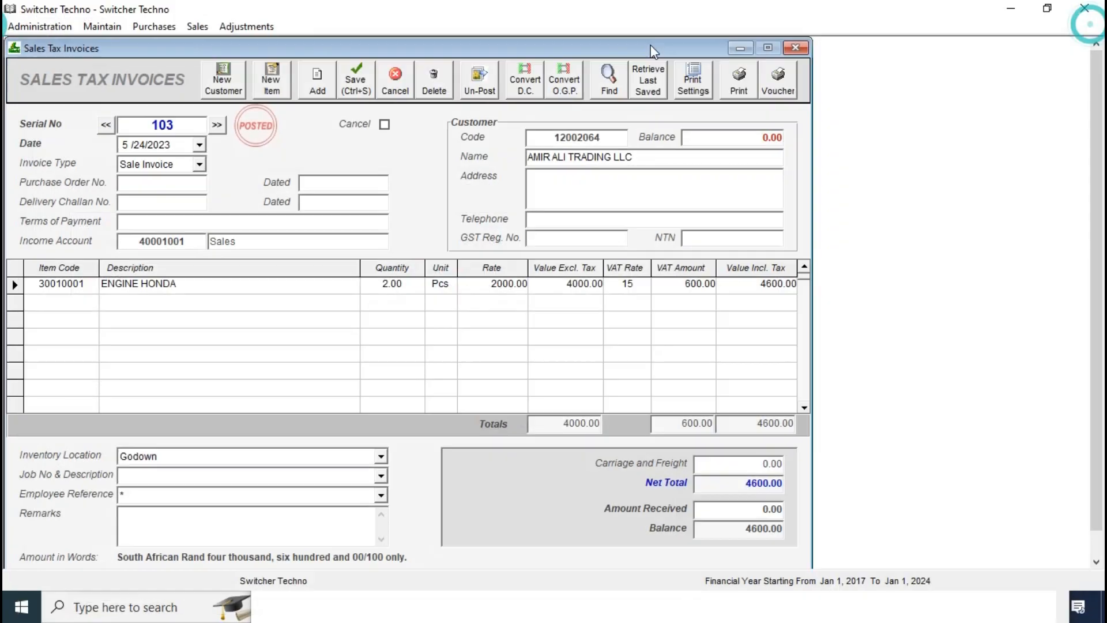
pyautogui.click(796, 47)
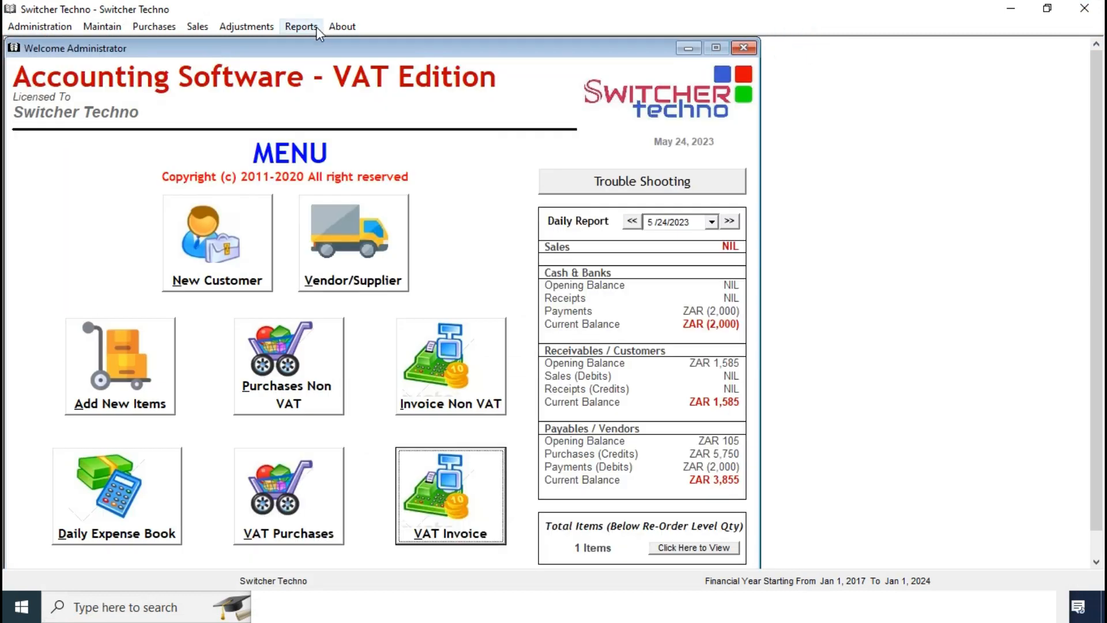
# Step: Display Inventory Balances for all items and examine ENGINE HONDA's incoming, outgoing and closing quantities
pyautogui.click(301, 27)
pyautogui.click(401, 314)
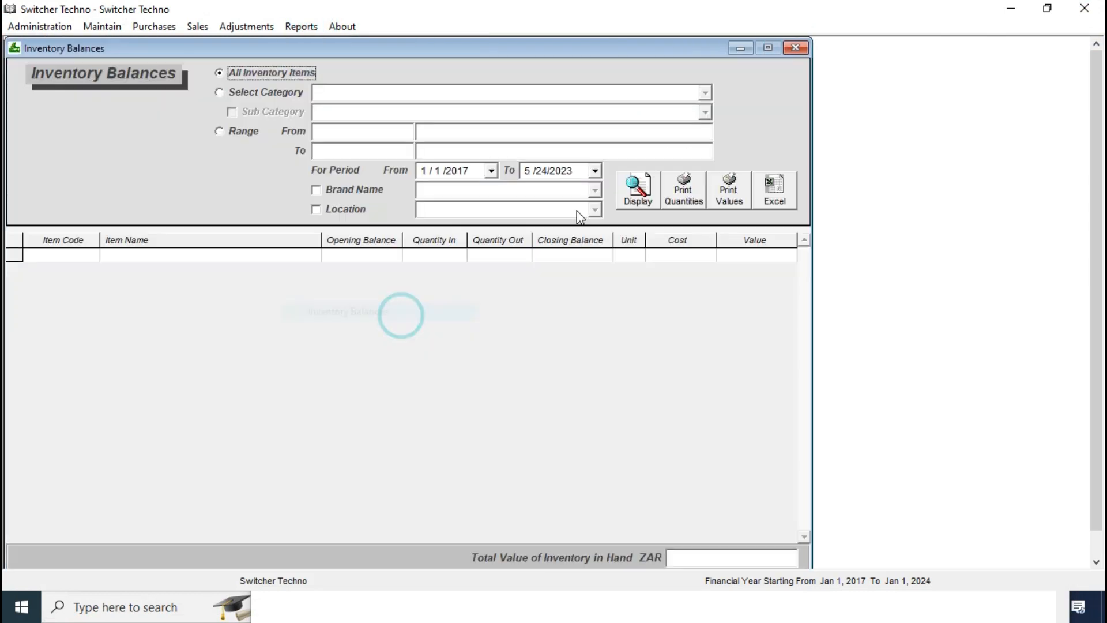
pyautogui.click(636, 196)
pyautogui.click(459, 284)
pyautogui.click(529, 288)
pyautogui.click(602, 288)
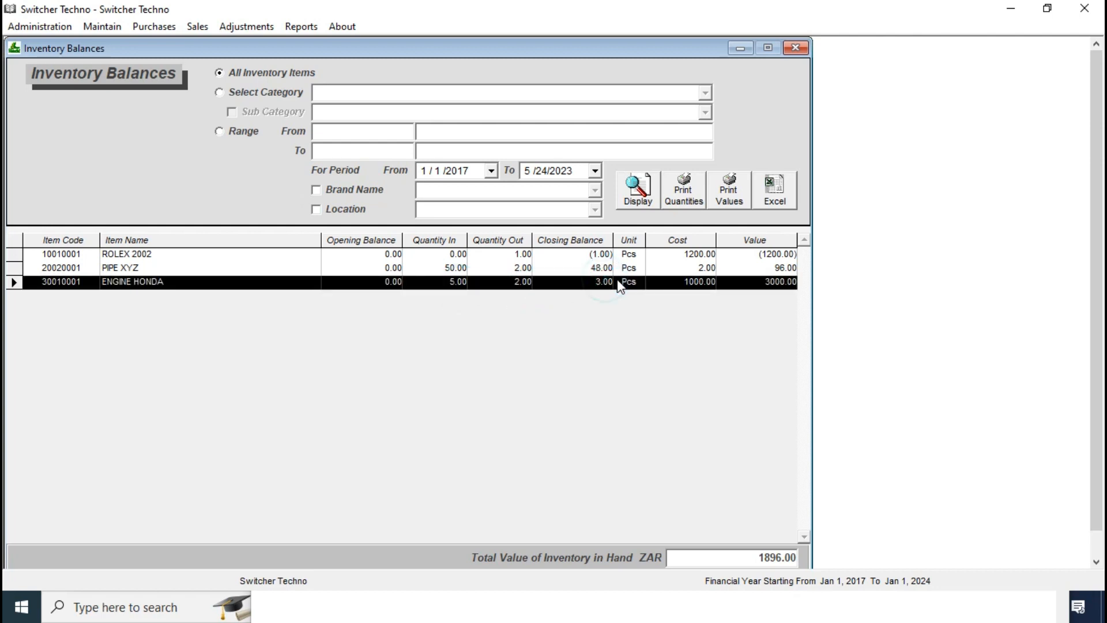
# Step: Show ENGINE HONDA's inventory ledger, examine its purchase and sale entries, and preview the printable ledger
pyautogui.doubleClick(618, 282)
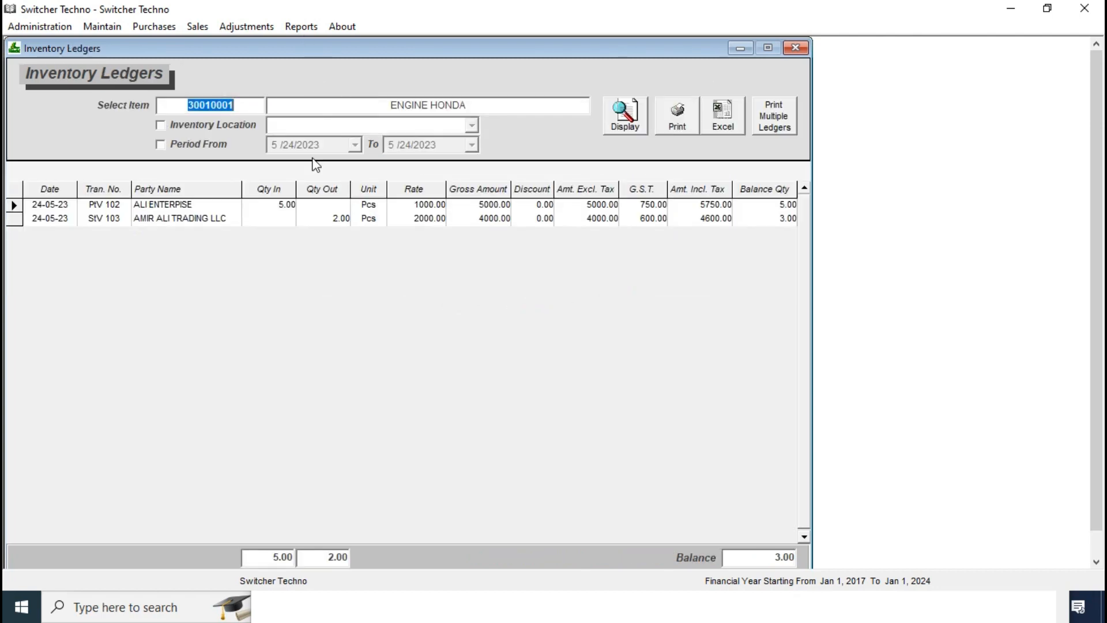
pyautogui.click(281, 205)
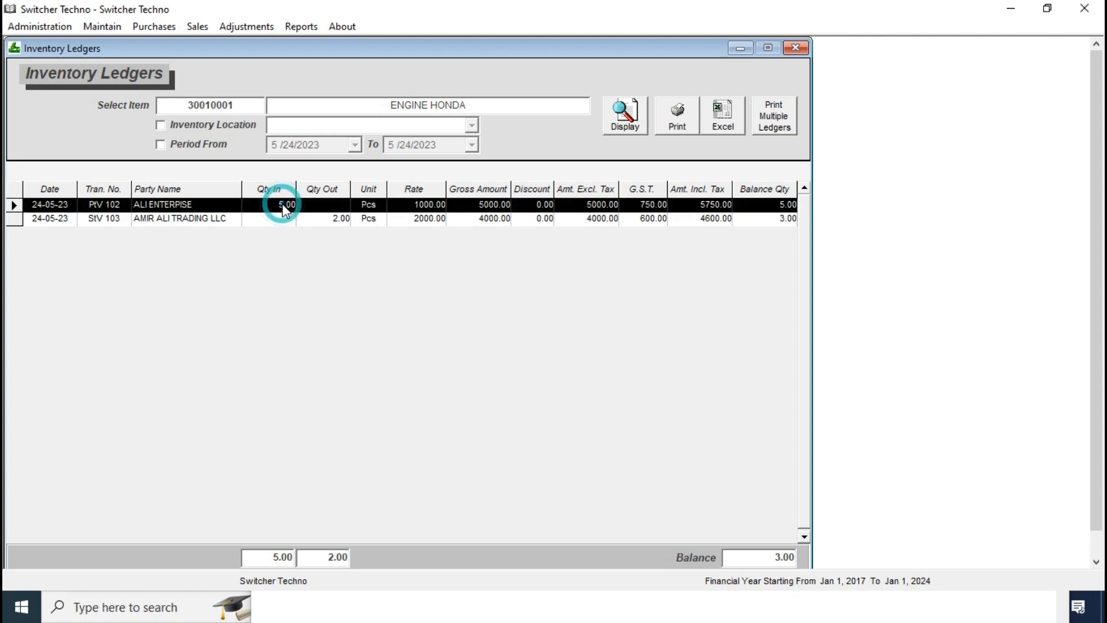
pyautogui.click(341, 214)
pyautogui.click(544, 234)
pyautogui.click(687, 109)
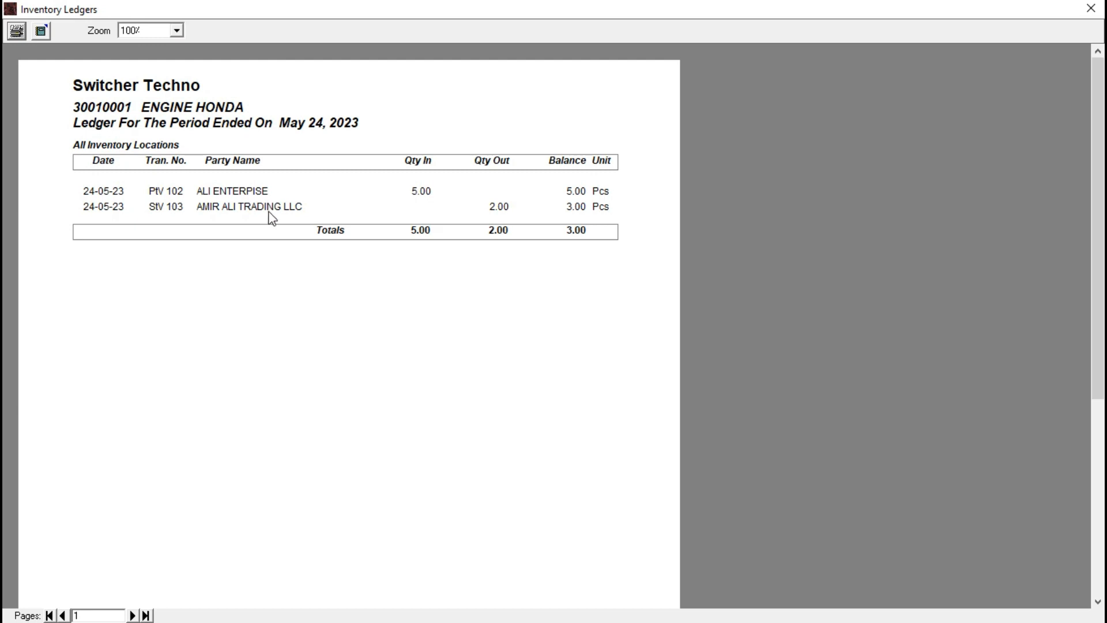
pyautogui.click(1091, 8)
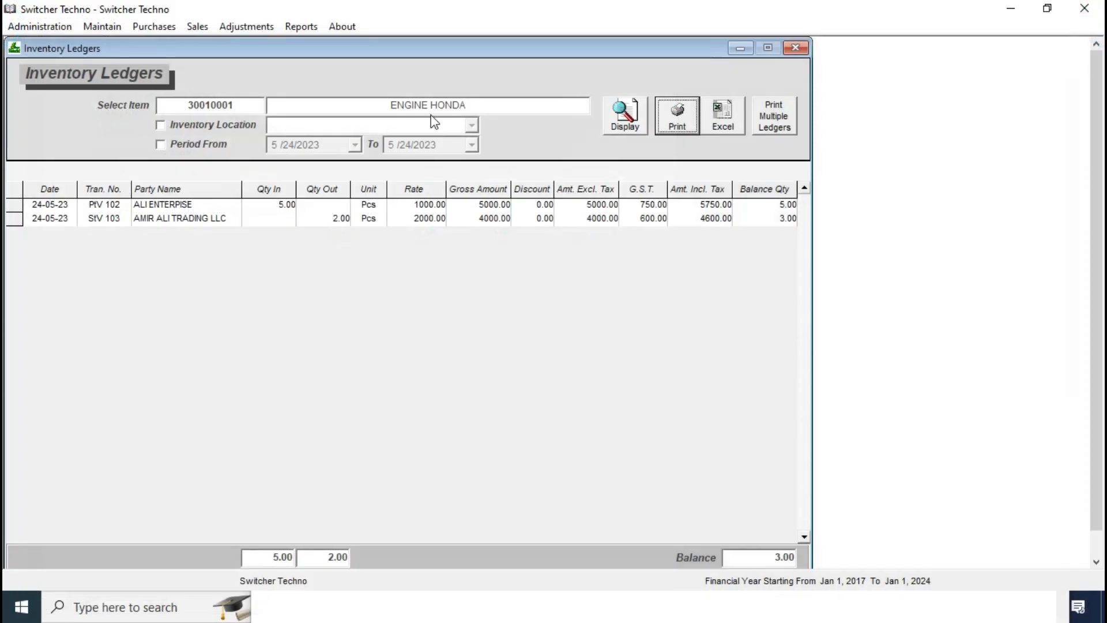
# Step: Check the ledger's inventory location and period filters, leaving the period filter enabled
pyautogui.click(239, 127)
pyautogui.click(205, 145)
pyautogui.click(356, 145)
pyautogui.click(355, 144)
# Step: Display the Purchase Register for all purchases and examine its totals
pyautogui.click(301, 27)
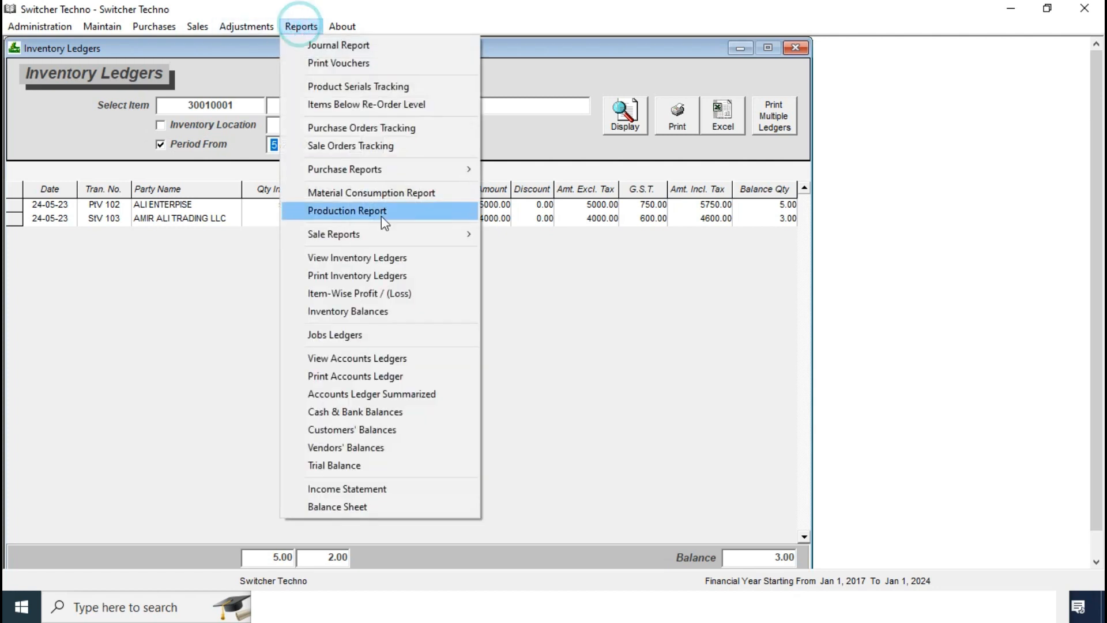
pyautogui.click(410, 166)
pyautogui.click(569, 185)
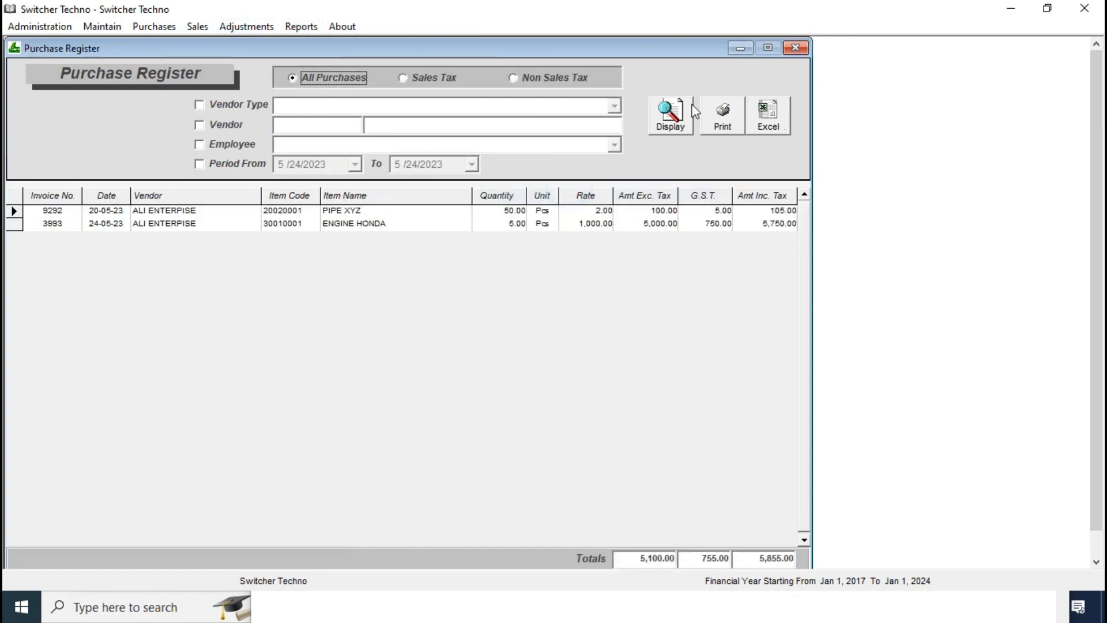
pyautogui.click(678, 114)
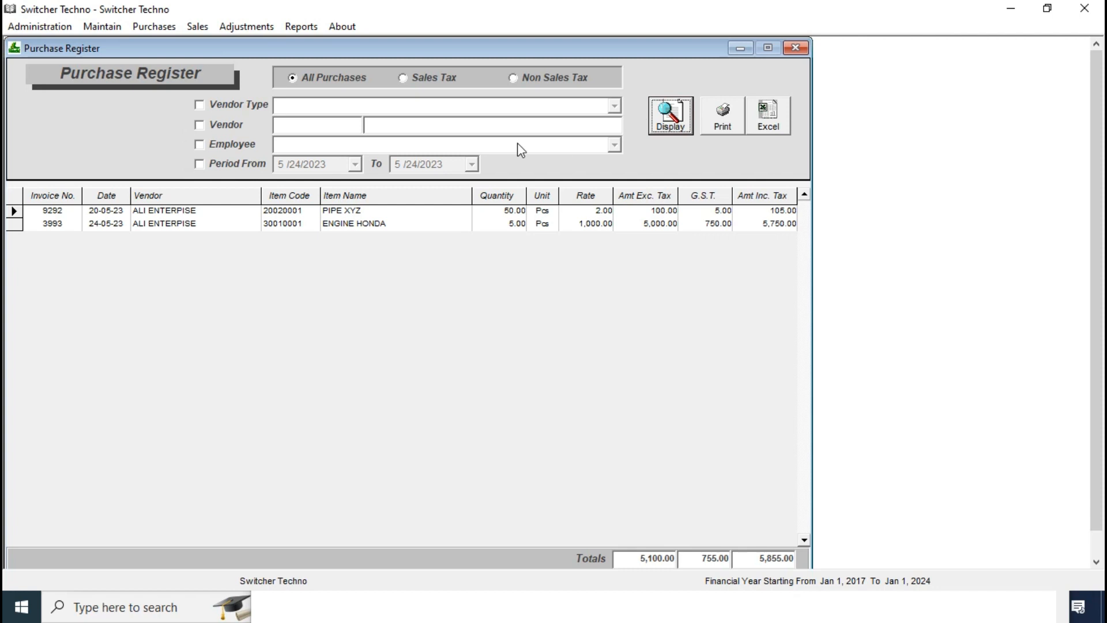
pyautogui.click(639, 558)
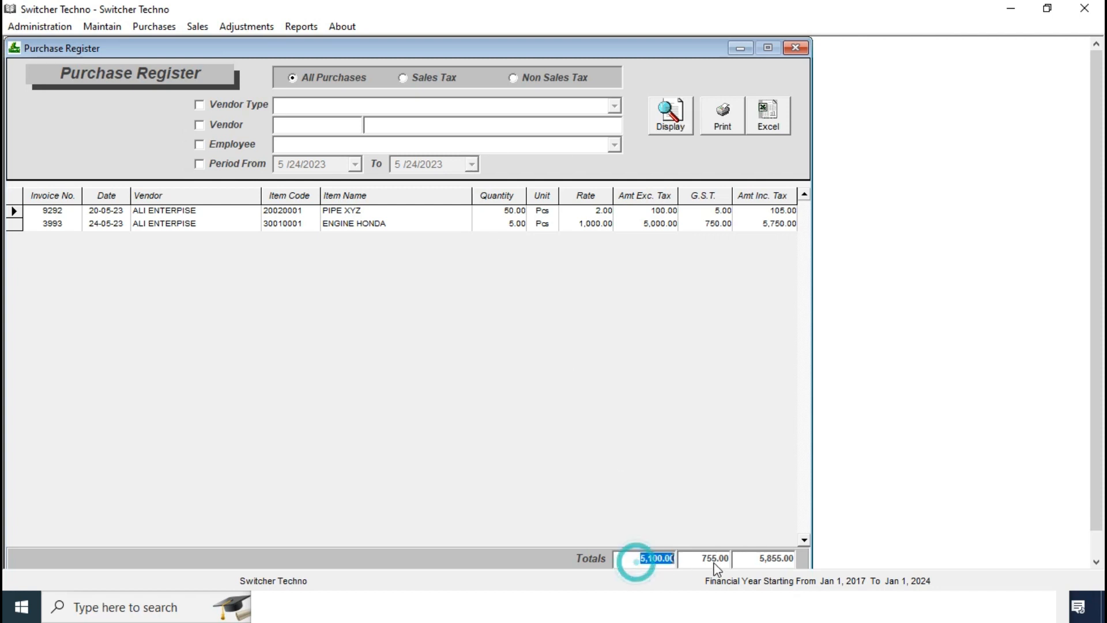
# Step: Explore the Purchase Register's vendor, tax type, period and vendor type filters
pyautogui.click(223, 127)
pyautogui.click(308, 125)
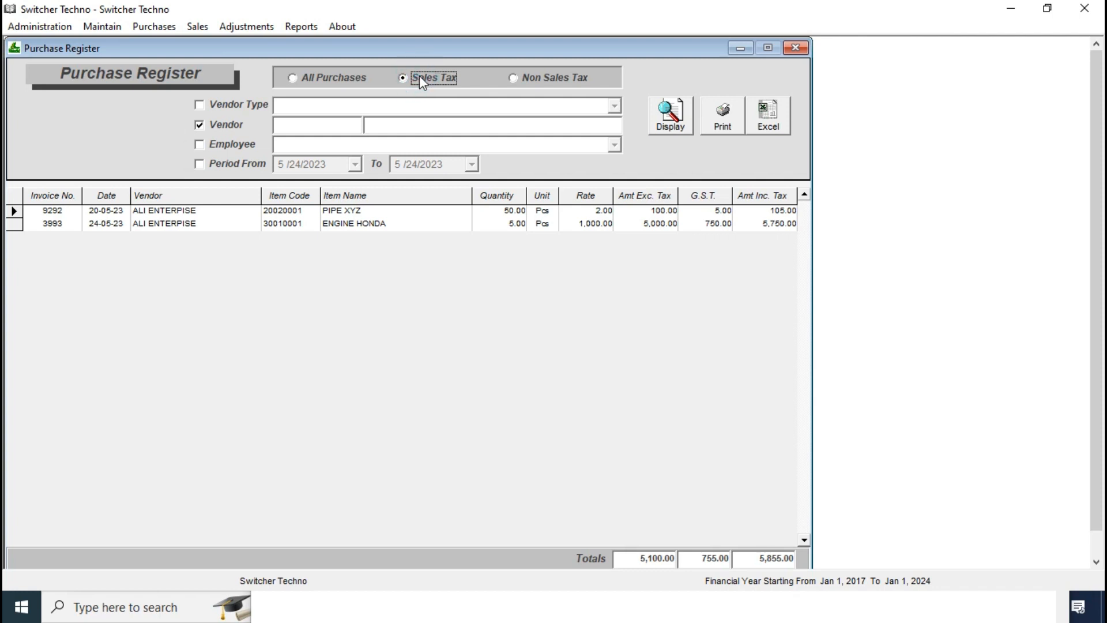
pyautogui.click(537, 77)
pyautogui.click(340, 82)
pyautogui.click(238, 164)
pyautogui.click(355, 164)
pyautogui.click(355, 164)
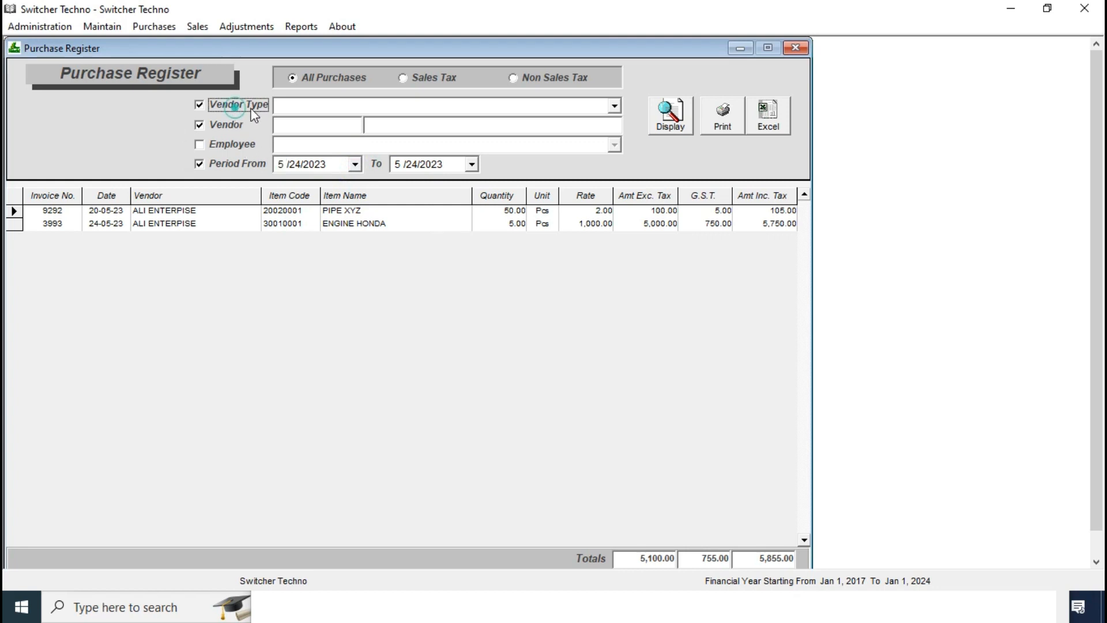
pyautogui.click(612, 107)
# Step: Clear the period and vendor filters, then close the Purchase Register and the other open report windows
pyautogui.click(221, 164)
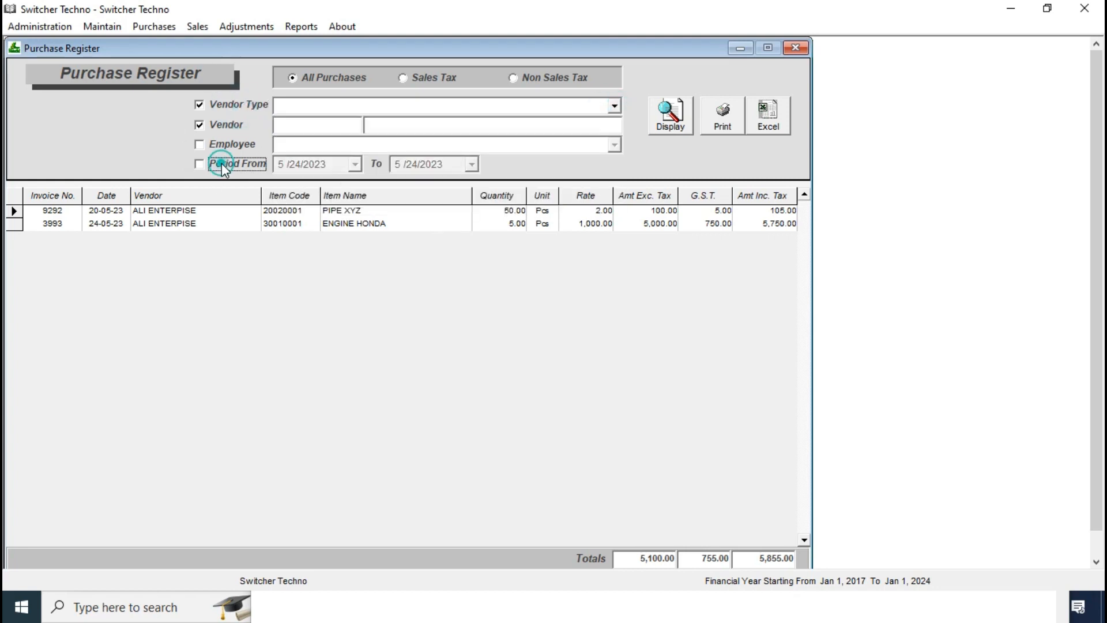
pyautogui.click(223, 125)
pyautogui.click(228, 104)
pyautogui.click(777, 111)
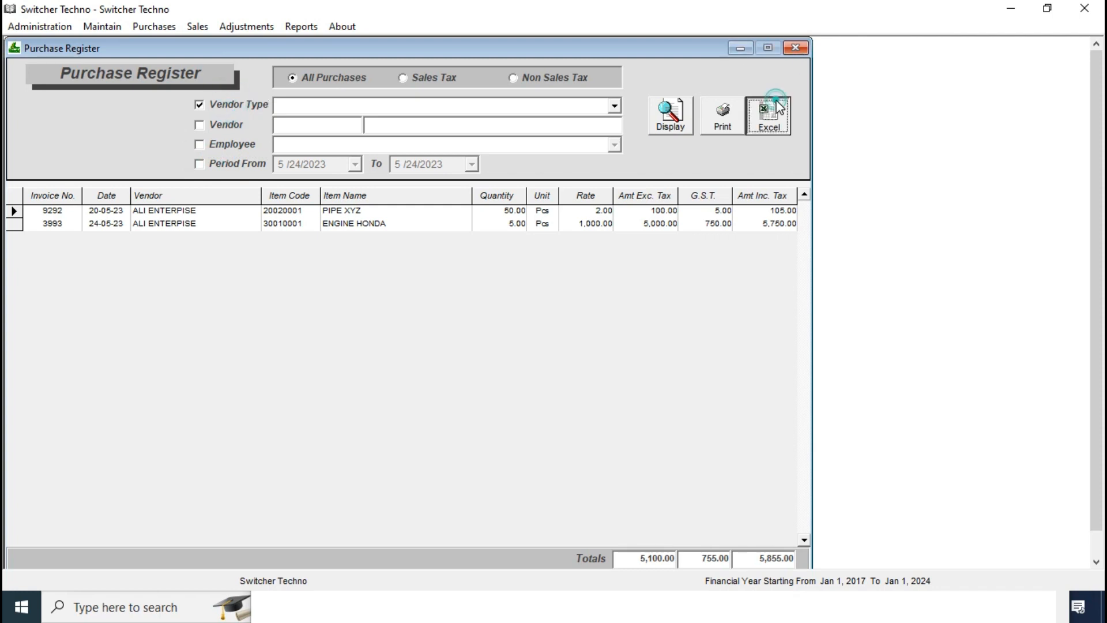
pyautogui.click(797, 49)
pyautogui.click(796, 48)
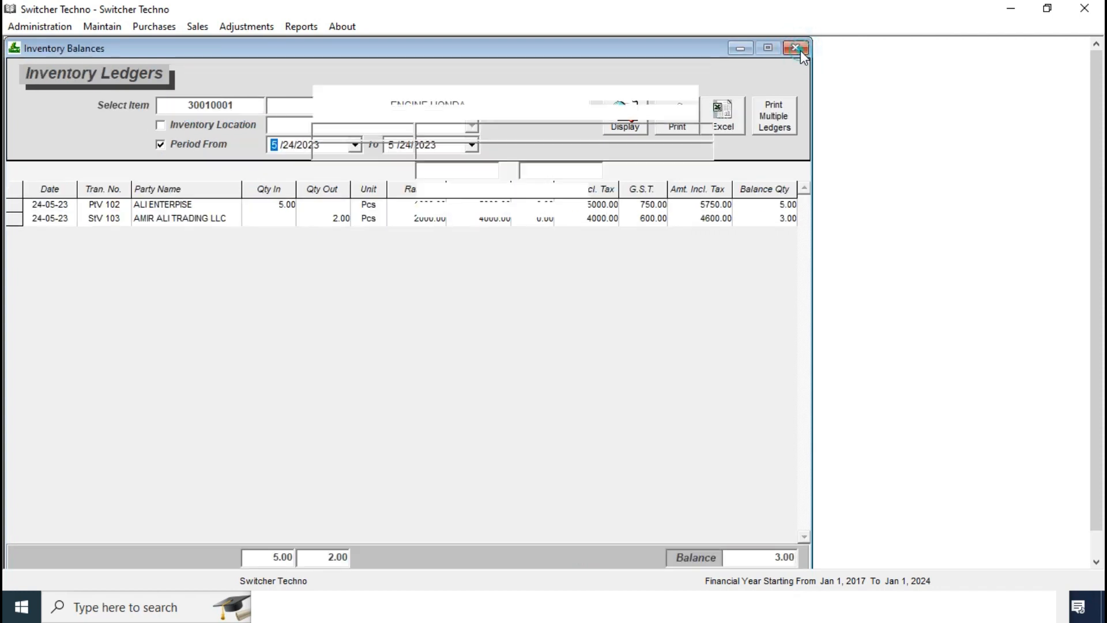
pyautogui.press('Escape')
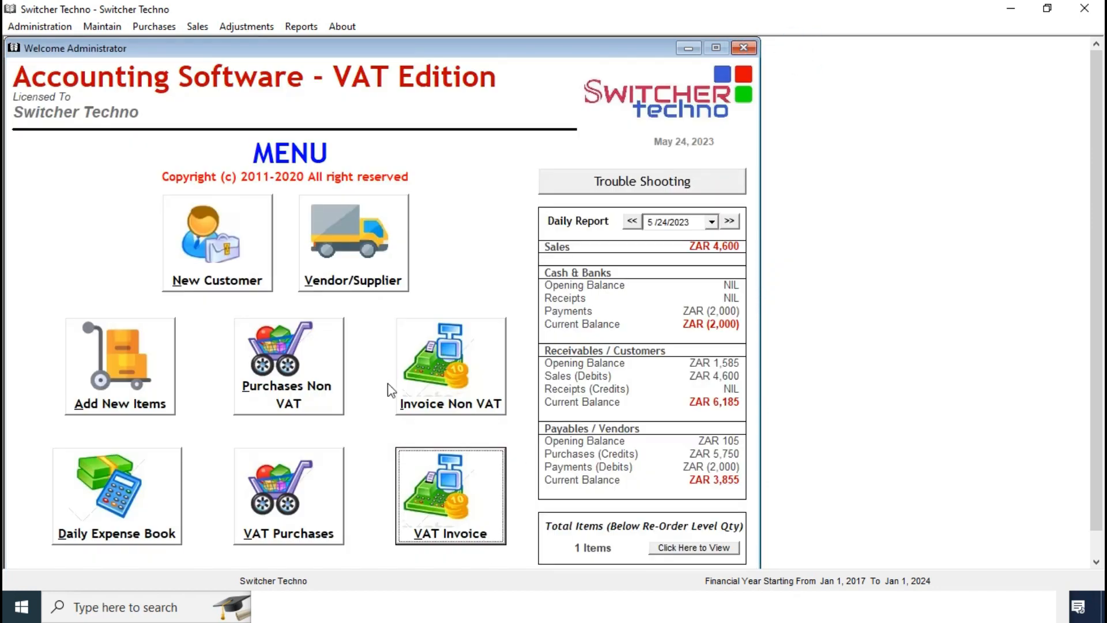
# Step: Display the Item-Wise Profits report for all inventory items and examine ENGINE HONDA's sales value and profit
pyautogui.click(314, 26)
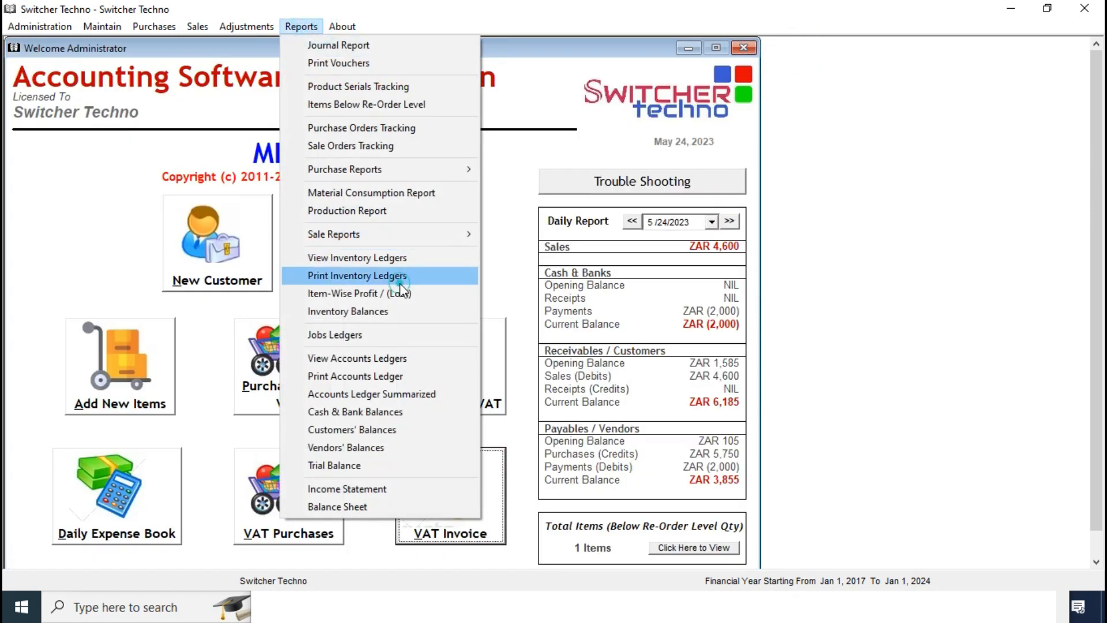
pyautogui.click(405, 293)
pyautogui.click(711, 110)
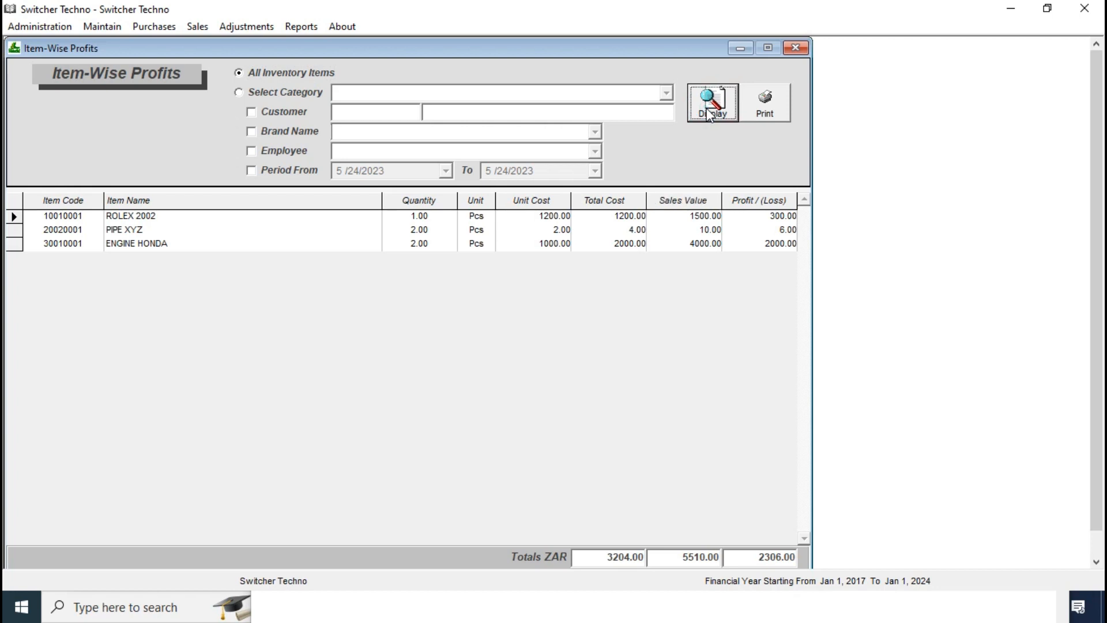
pyautogui.click(689, 244)
pyautogui.click(726, 278)
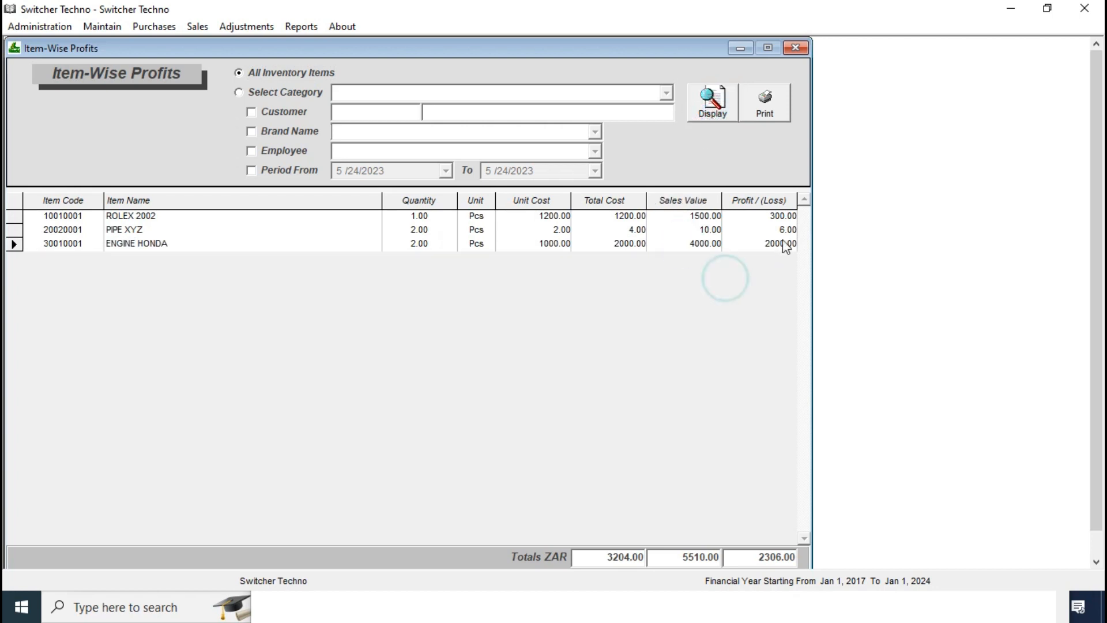
# Step: Examine ENGINE HONDA's profit, try the category and period filters, and close the Item-Wise Profits report
pyautogui.click(784, 246)
pyautogui.click(790, 283)
pyautogui.click(279, 92)
pyautogui.click(292, 169)
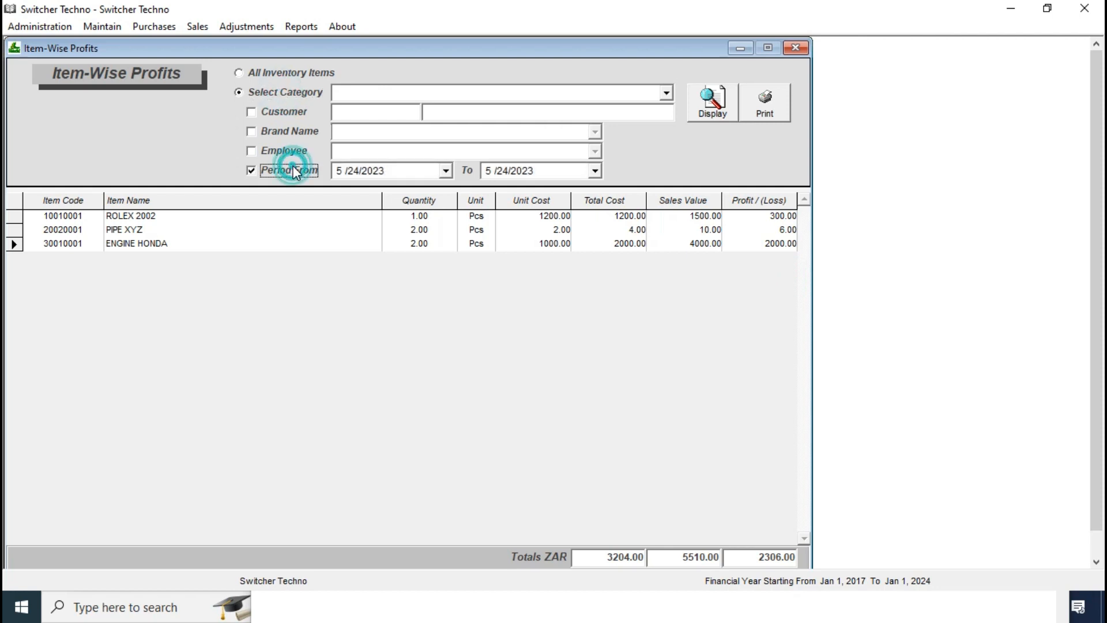
pyautogui.click(281, 73)
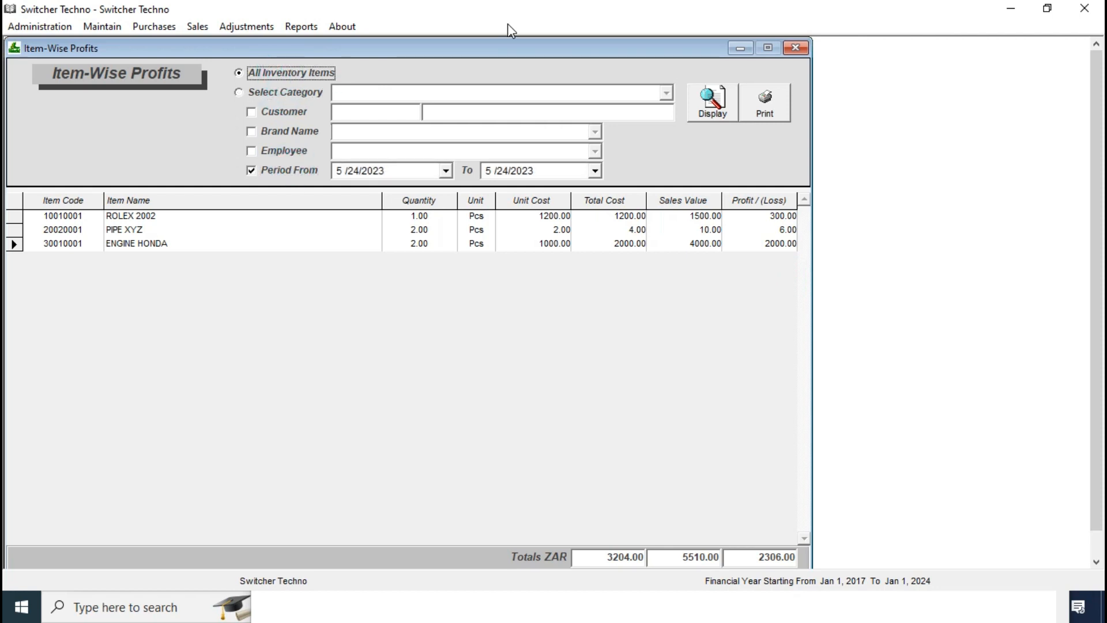
pyautogui.click(796, 44)
# Step: Display the account ledger for AMIR ALI TRADING LLC and examine its debit entry
pyautogui.click(301, 27)
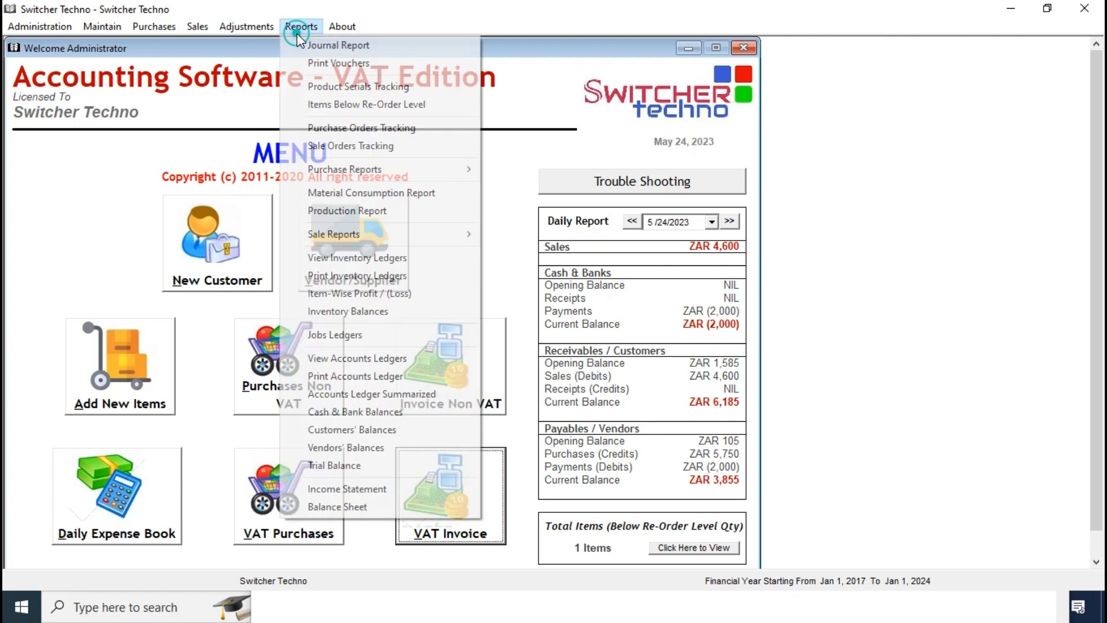
pyautogui.click(443, 356)
pyautogui.write('AMIR')
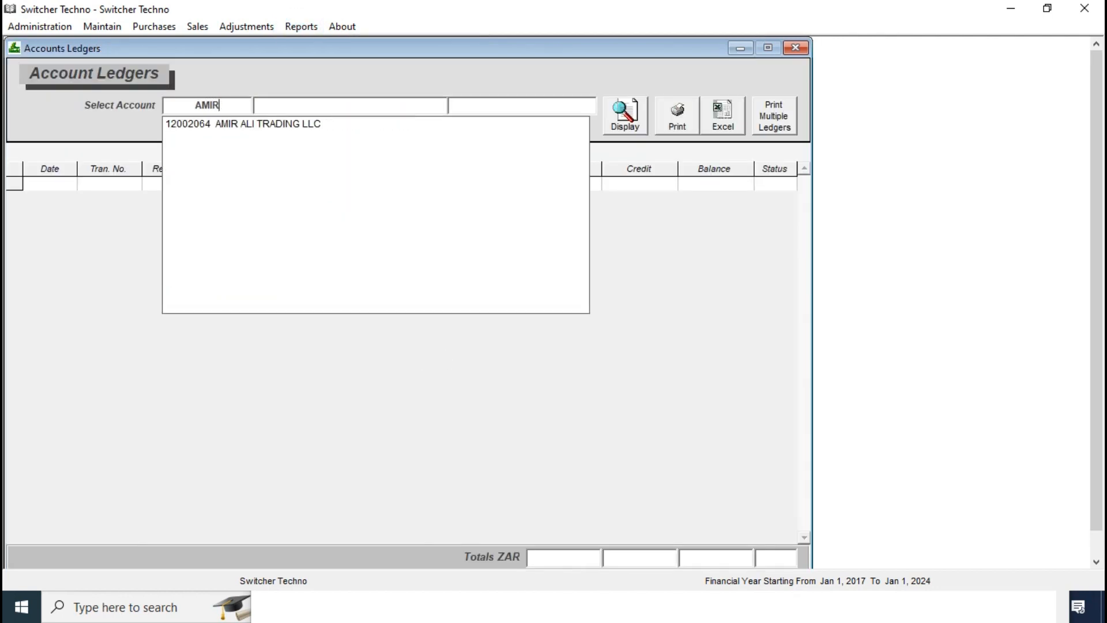
pyautogui.press('Down')
pyautogui.press('Return')
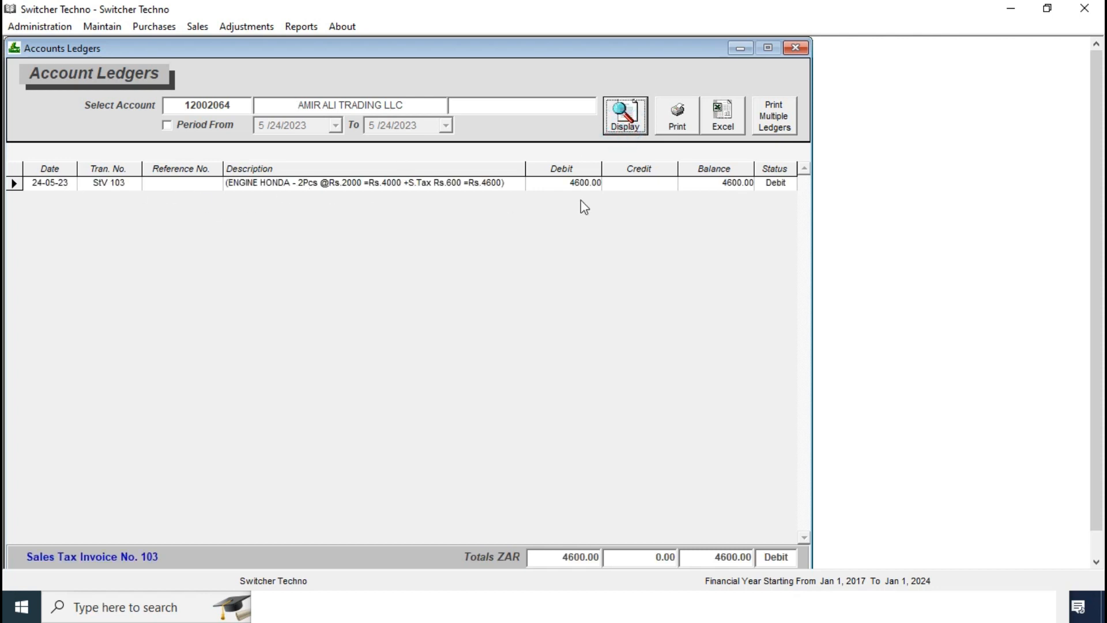
pyautogui.click(584, 168)
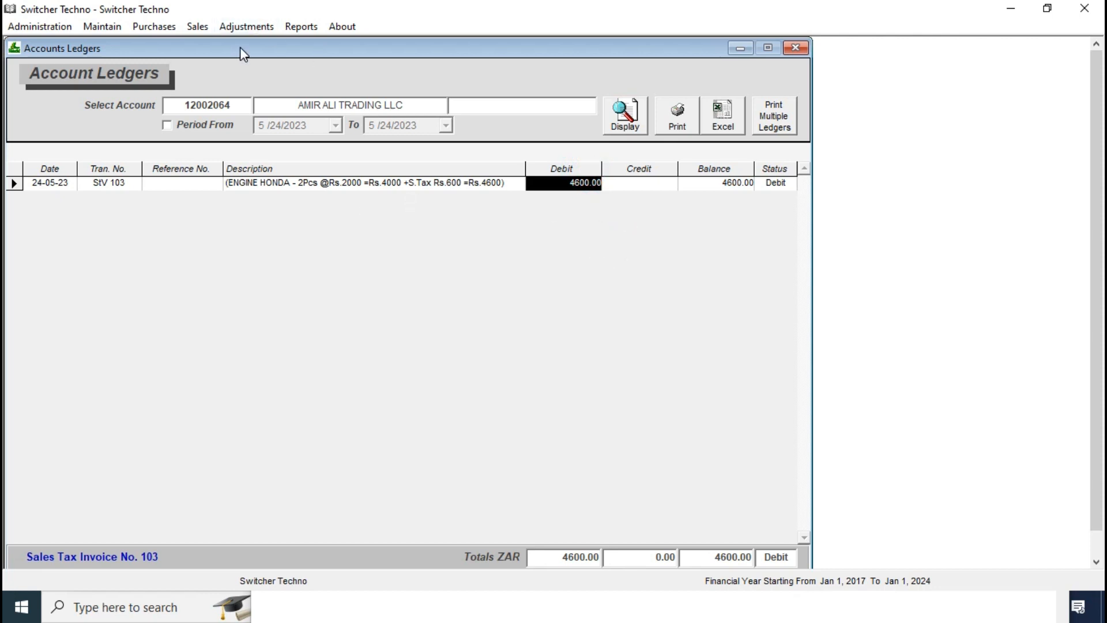
# Step: Start a cash receipt as a petty receipt with Cash in Hand as the cash account
pyautogui.click(195, 26)
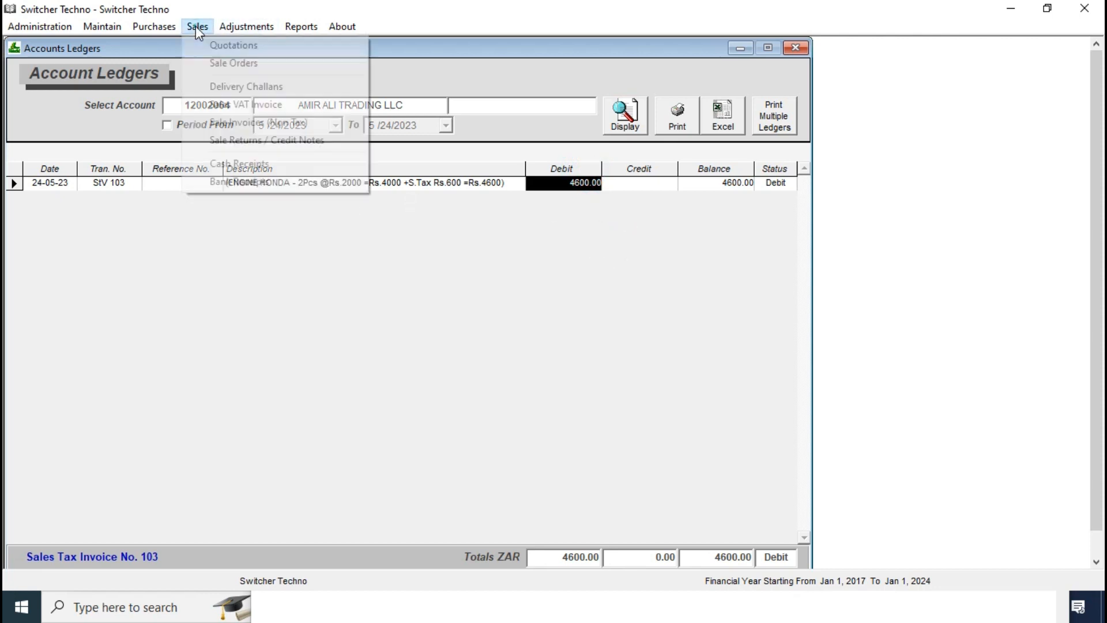
pyautogui.click(267, 166)
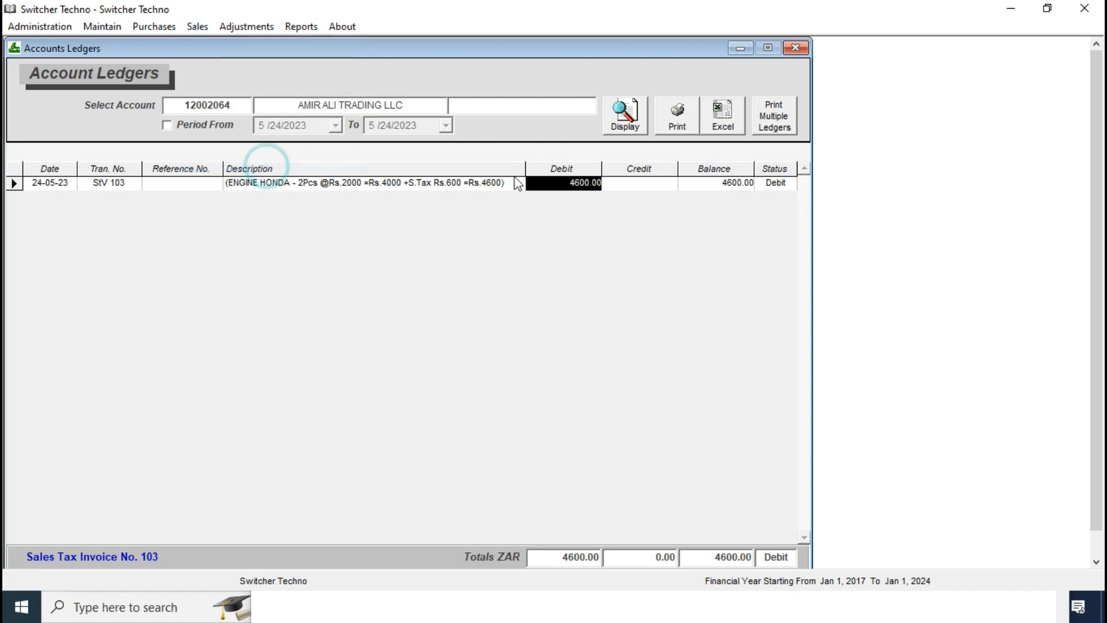
pyautogui.click(696, 149)
pyautogui.click(199, 231)
pyautogui.write('CA')
pyautogui.press('Return')
# Step: Enter a receipt line for AMIR ALI TRADING LLC with description RECEVEID and amount 2000, and save the receipt
pyautogui.click(91, 293)
pyautogui.write('AMIR')
pyautogui.press('Down')
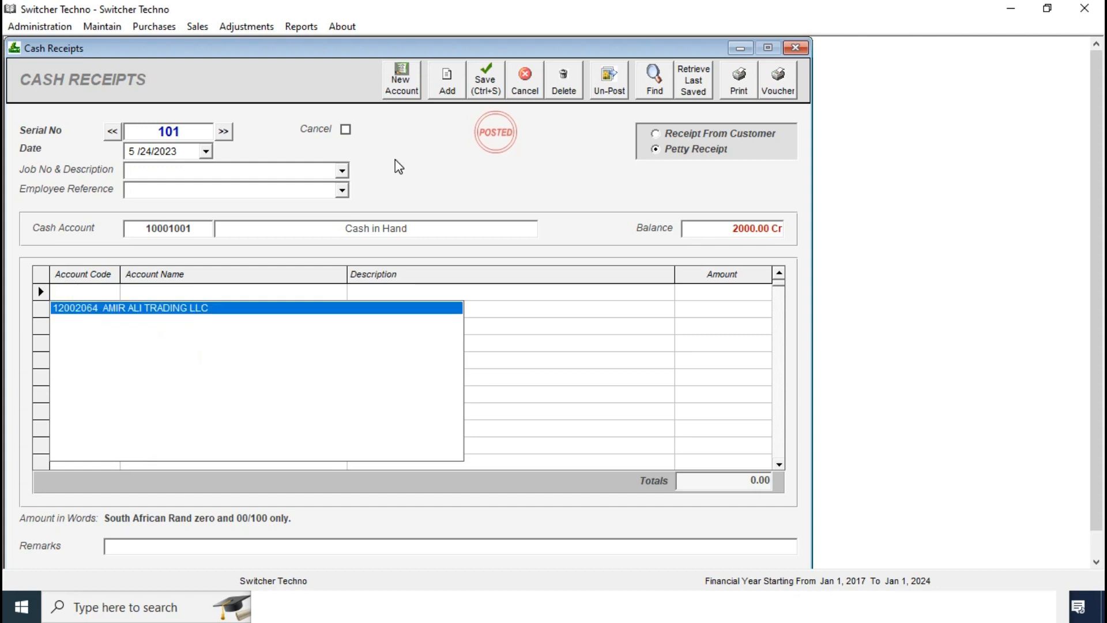
pyautogui.press('Return')
pyautogui.write('RECEVEID')
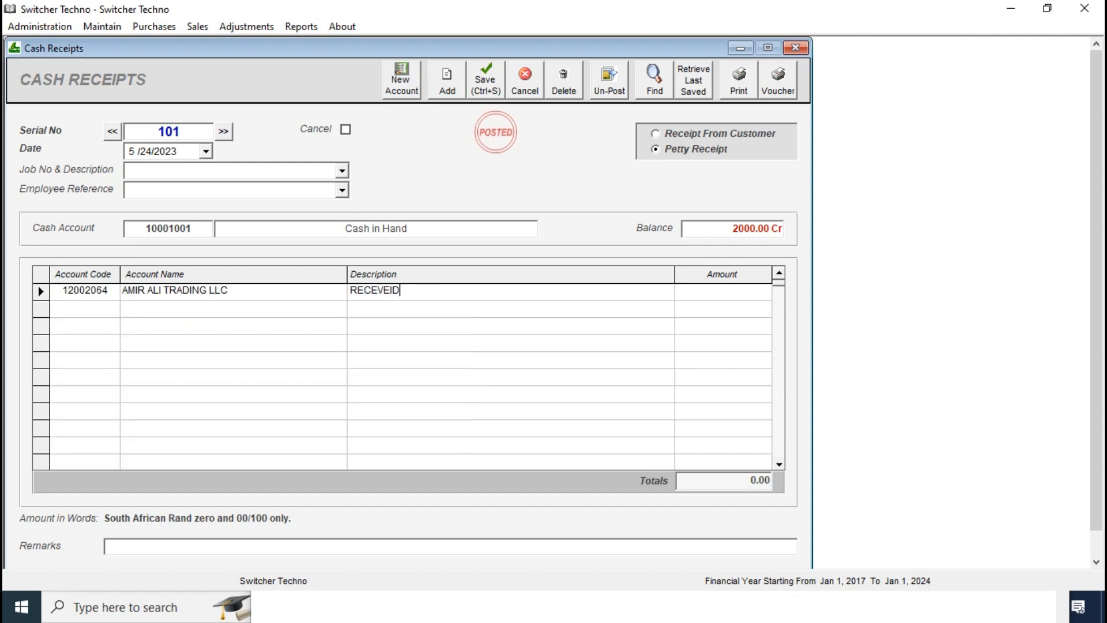
pyautogui.press('Return')
pyautogui.write('2000')
pyautogui.press('Return')
pyautogui.click(484, 87)
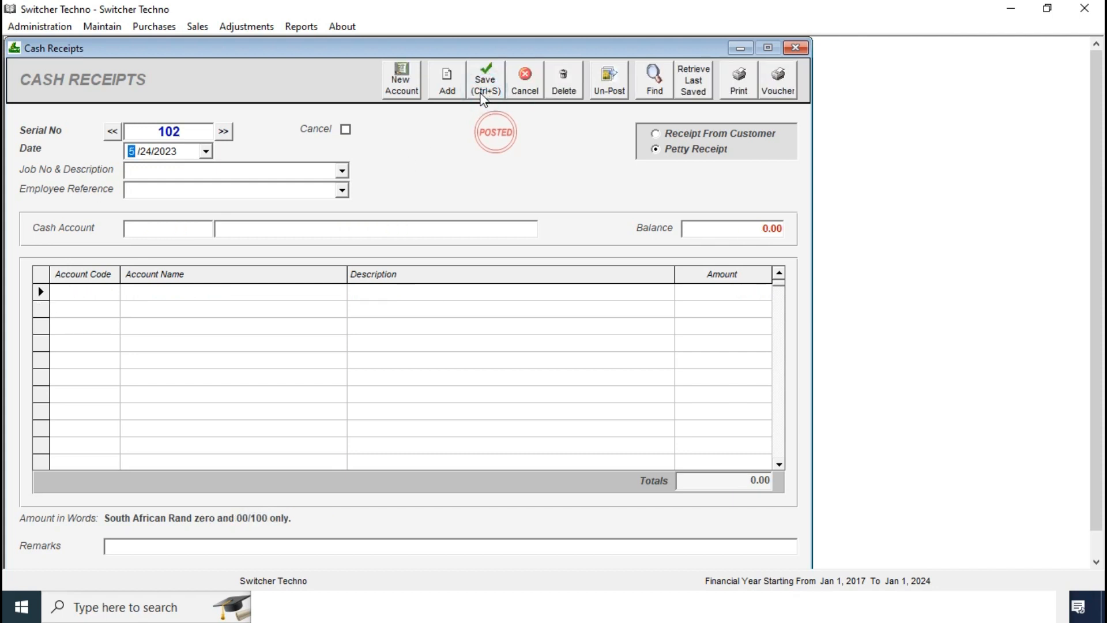
# Step: Redisplay the AMIR ALI TRADING LLC account ledger and examine the cash receipt entry and balance
pyautogui.click(301, 26)
pyautogui.click(398, 356)
pyautogui.click(628, 110)
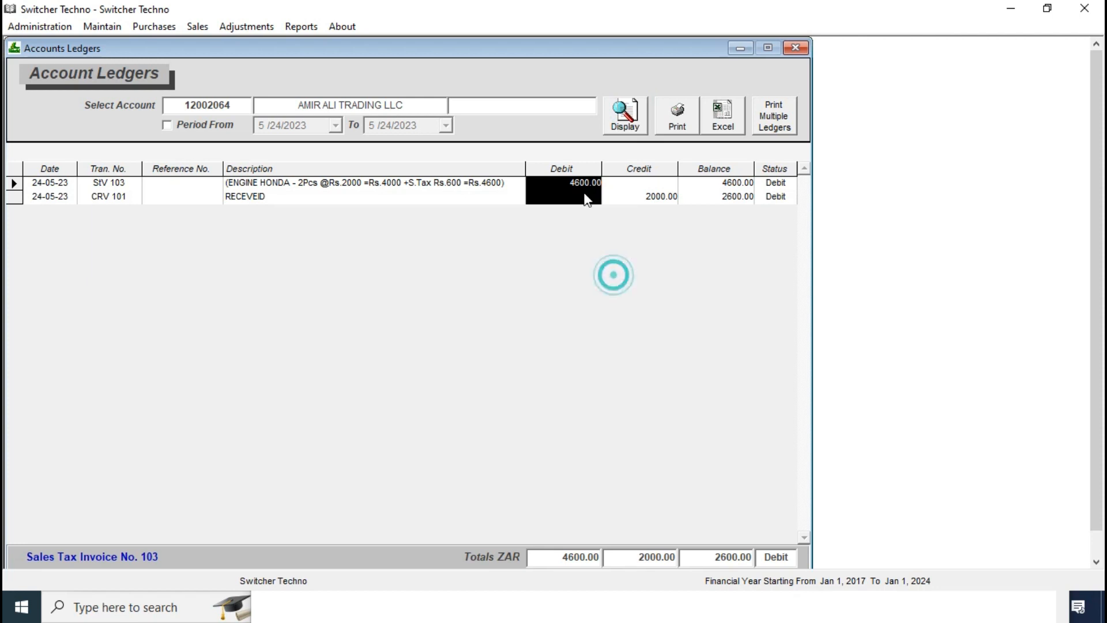
pyautogui.click(582, 196)
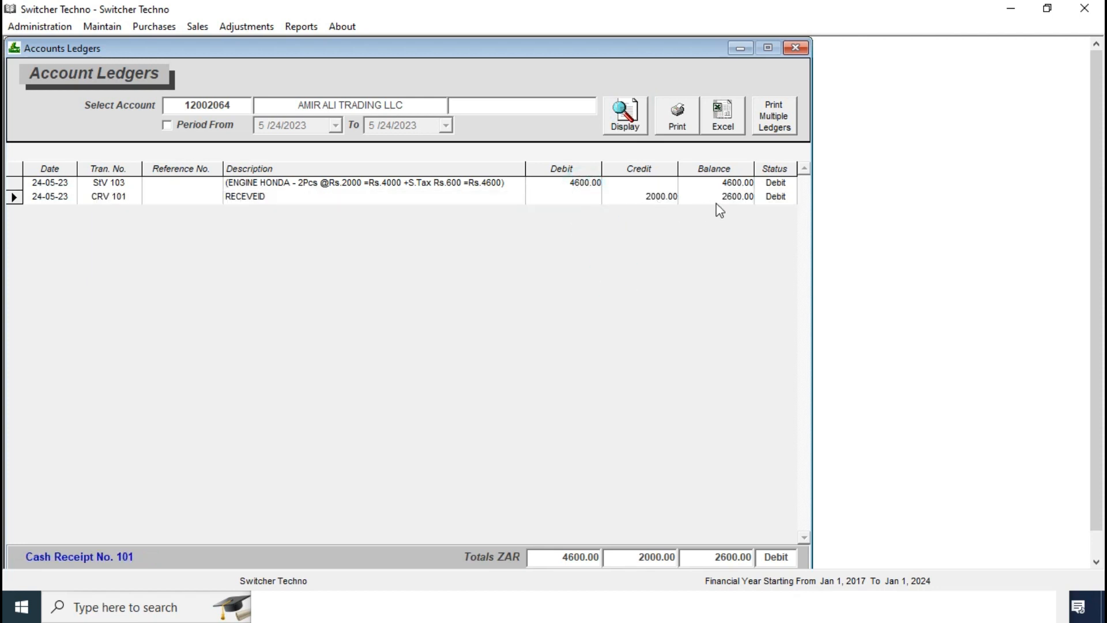
# Step: Preview the printable AMIR ALI TRADING LLC ledger, then close the preview and the ledger window
pyautogui.click(689, 123)
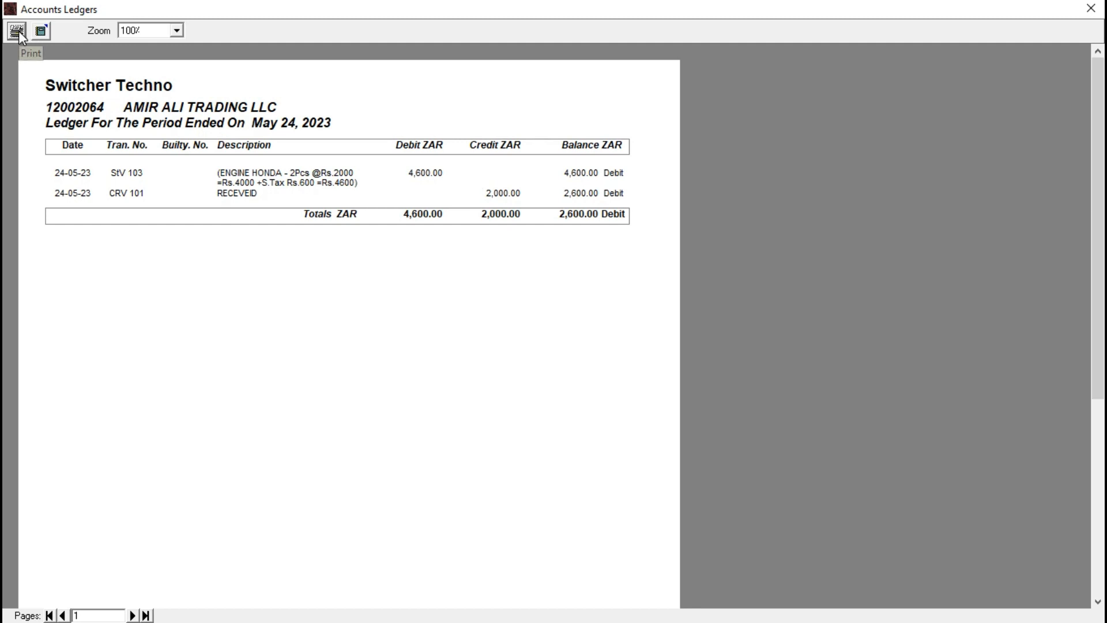
pyautogui.click(1090, 8)
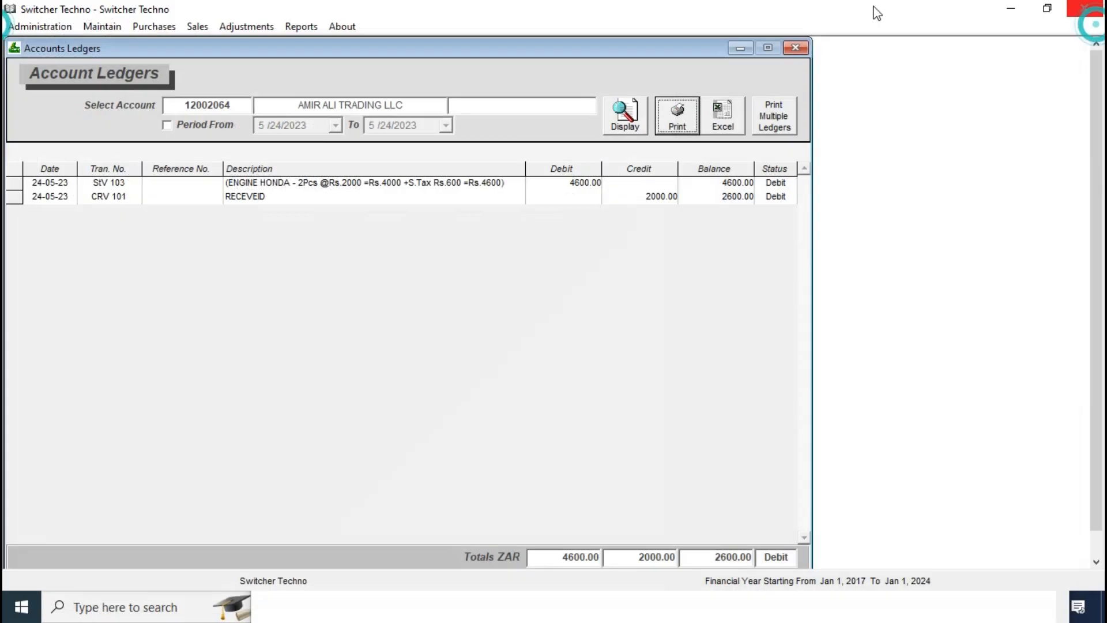
pyautogui.click(787, 51)
# Step: Display the Customers' Balances report for all customers and examine its balances
pyautogui.click(301, 26)
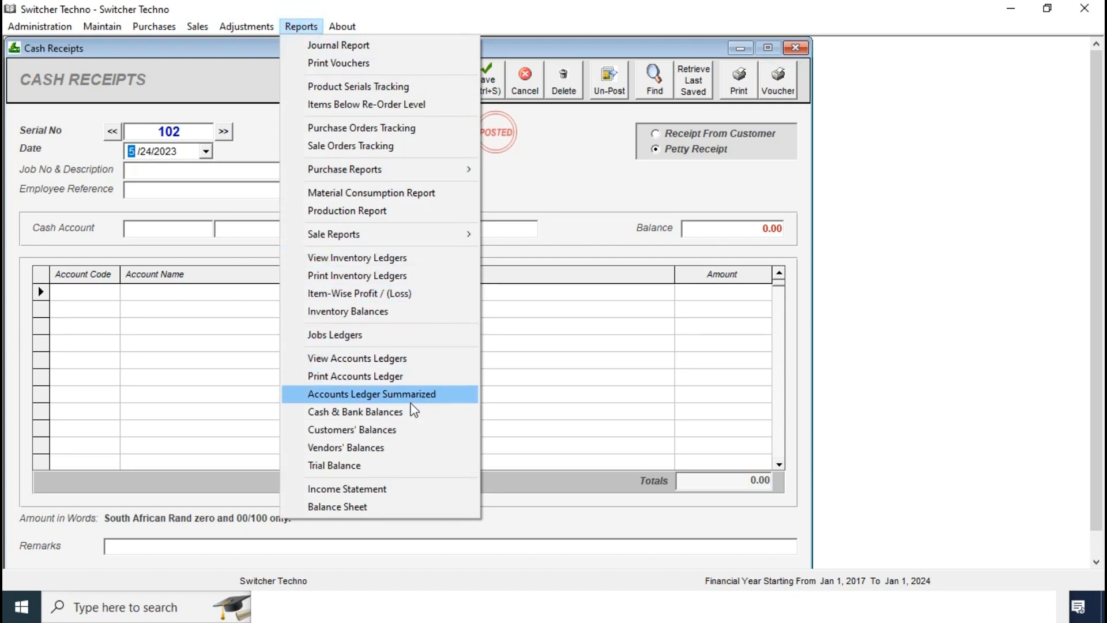
pyautogui.click(402, 429)
pyautogui.click(711, 93)
pyautogui.click(713, 371)
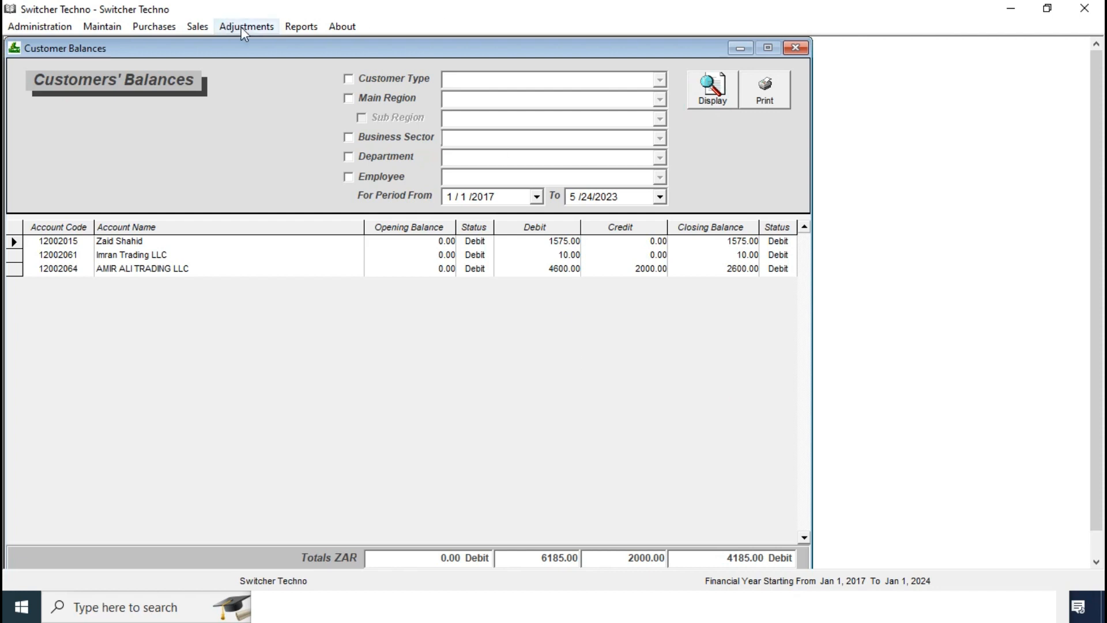
# Step: Explore the customer type filter of the Customers' Balances report and clear it again
pyautogui.click(374, 78)
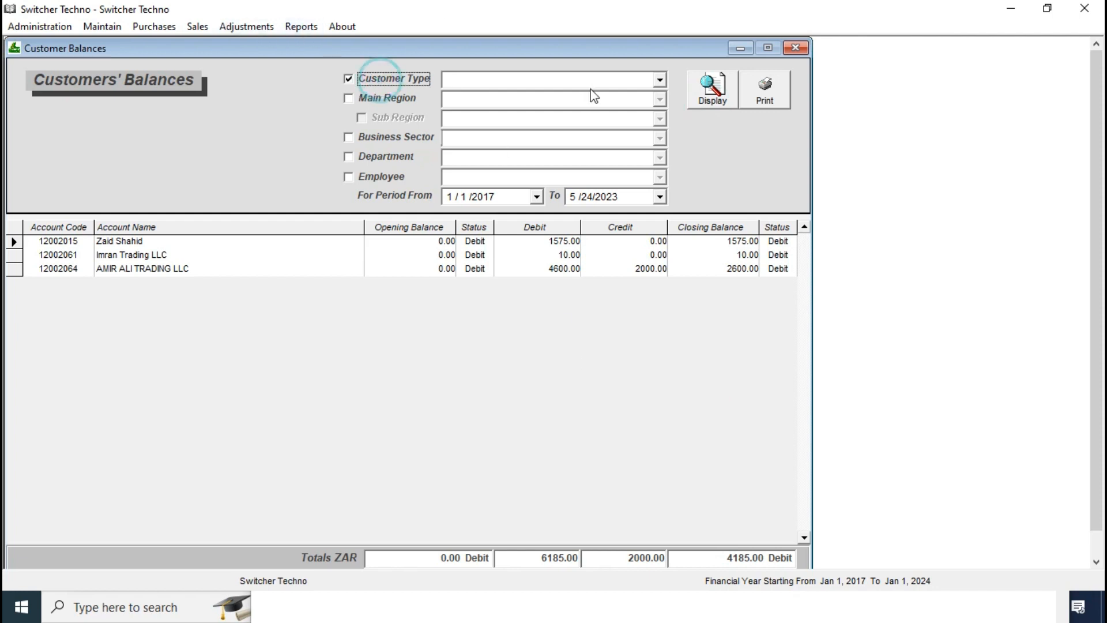
pyautogui.click(660, 79)
pyautogui.click(661, 80)
pyautogui.click(398, 79)
# Step: Display the Vendors' Balances report for all vendors, examine it, and close it
pyautogui.click(301, 26)
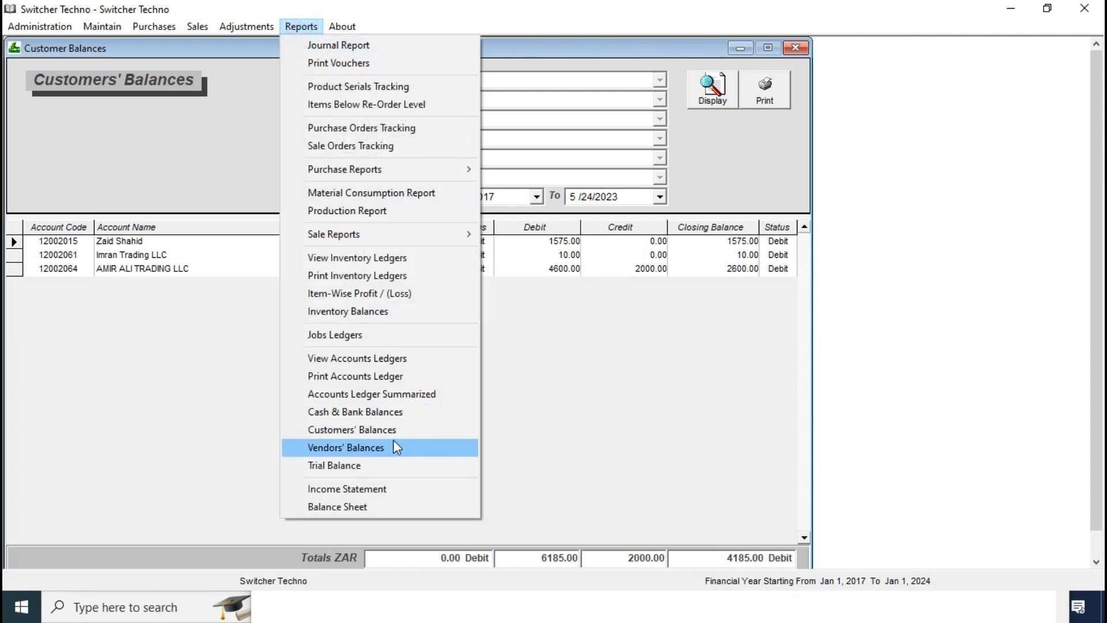
pyautogui.click(396, 448)
pyautogui.click(715, 103)
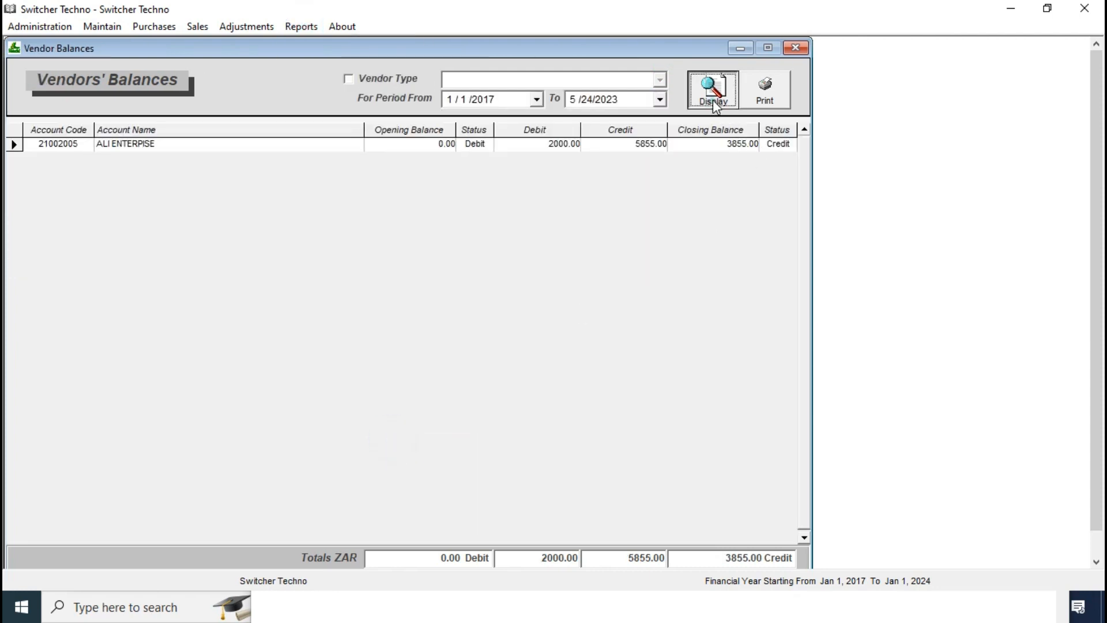
pyautogui.click(795, 48)
# Step: View the to-date Income Statement, read it through, and close the report and its options window
pyautogui.click(302, 27)
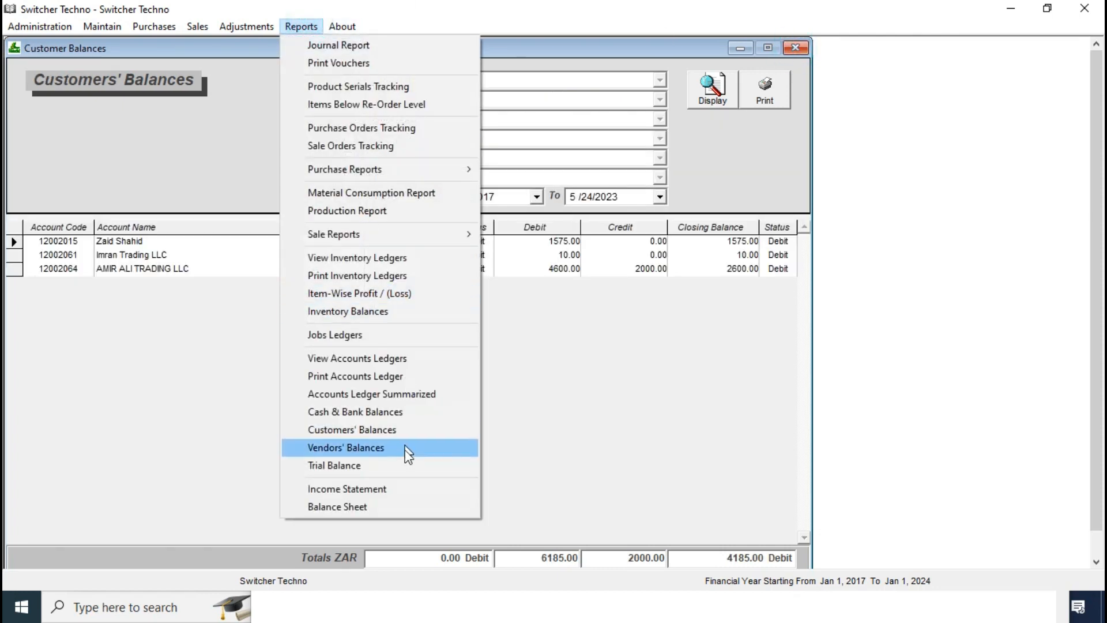
pyautogui.click(402, 486)
pyautogui.click(711, 213)
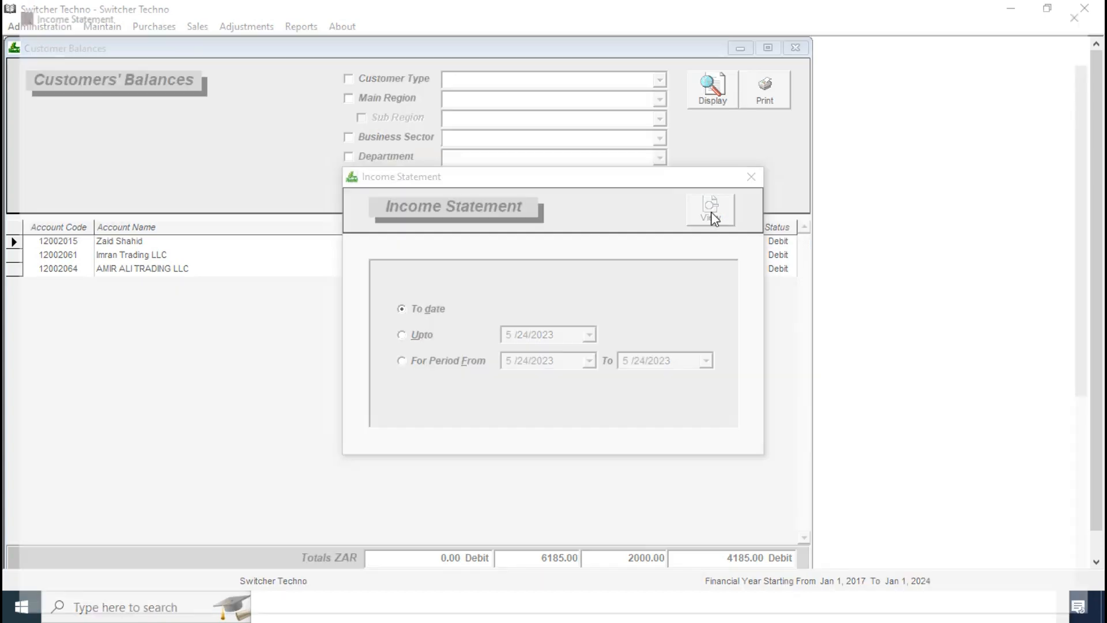
pyautogui.scroll(-3, 5, 319)
pyautogui.scroll(3, 5, 319)
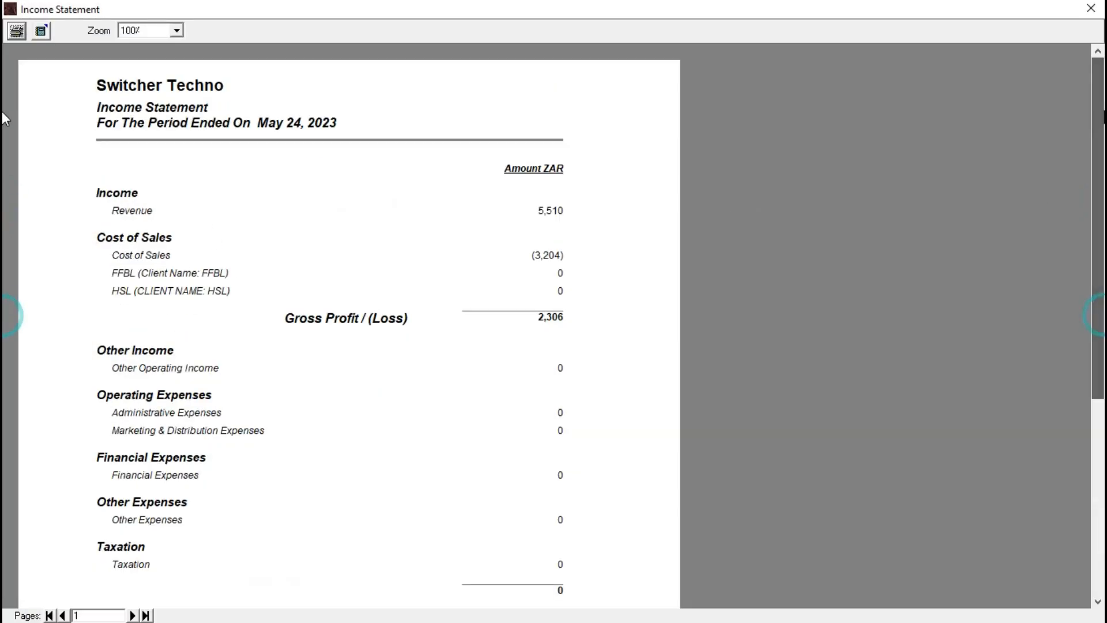
pyautogui.click(1091, 8)
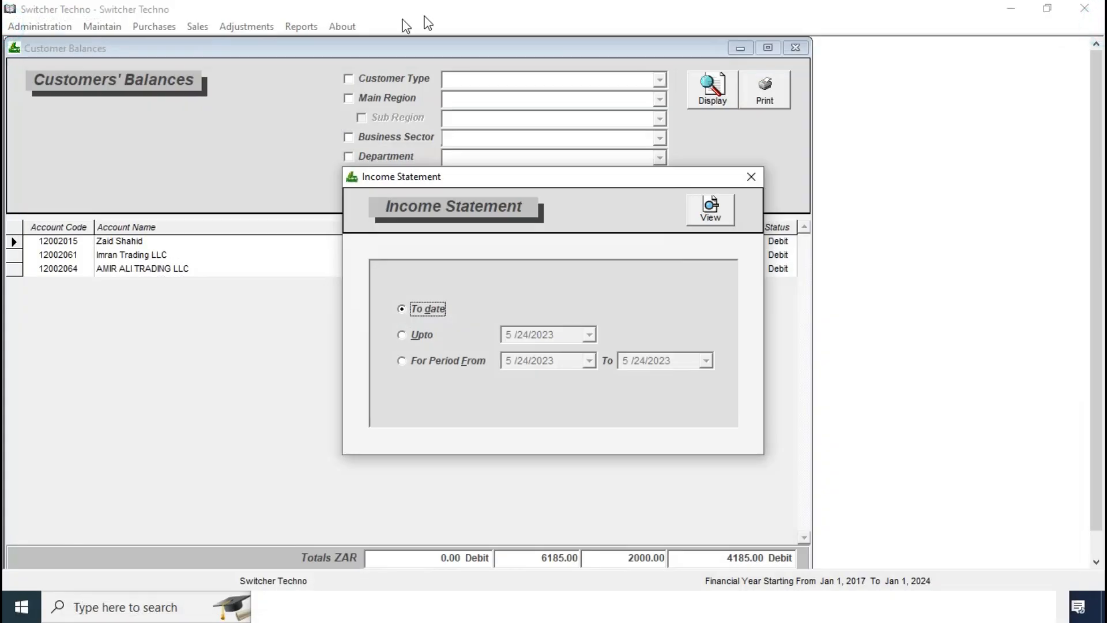
pyautogui.click(751, 177)
# Step: Display the account ledger for Sales Tax Payable, examine its debits and credits, and close it
pyautogui.click(301, 27)
pyautogui.click(390, 358)
pyautogui.write('SALE')
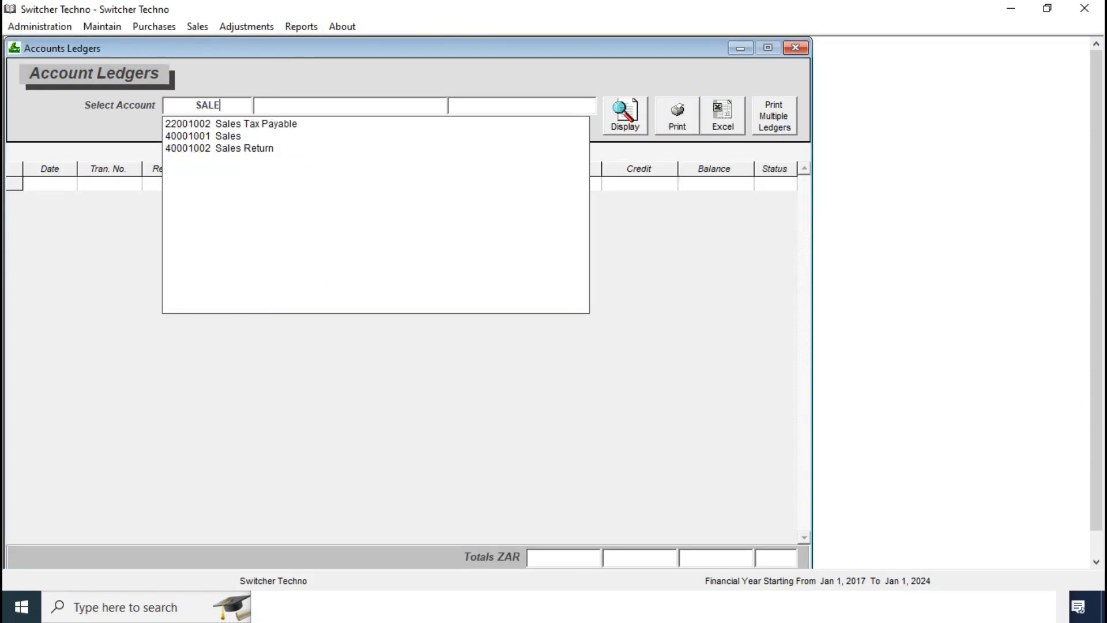
pyautogui.press('Down')
pyautogui.press('Return')
pyautogui.click(619, 114)
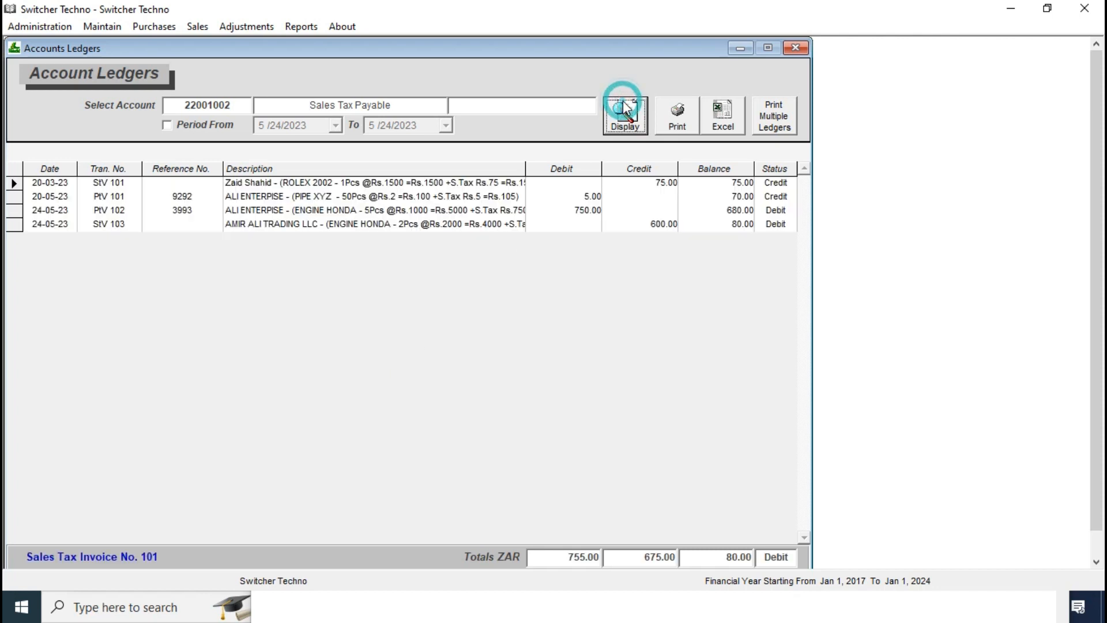
pyautogui.click(618, 124)
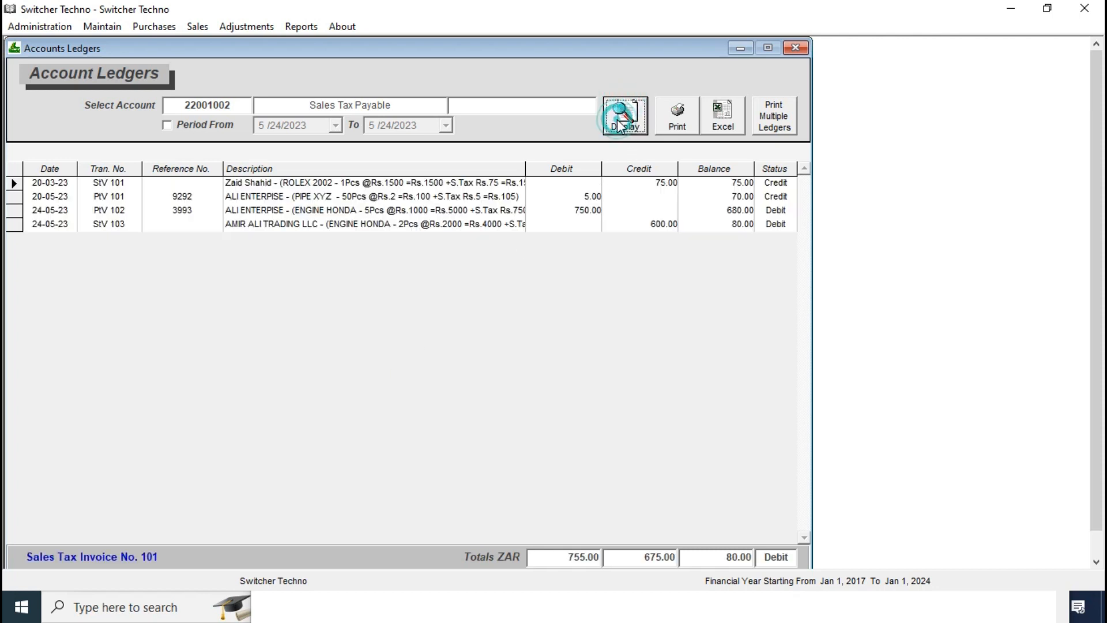
pyautogui.click(802, 51)
# Step: Display the Sale Register for all sales and examine the VAT column and its total
pyautogui.click(305, 27)
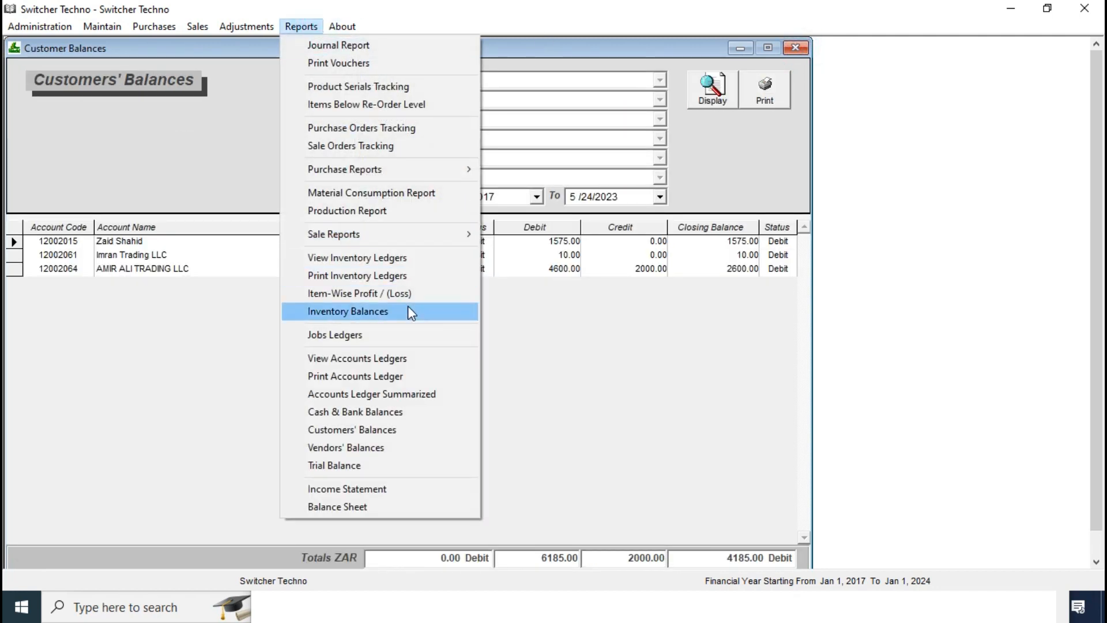
pyautogui.click(399, 463)
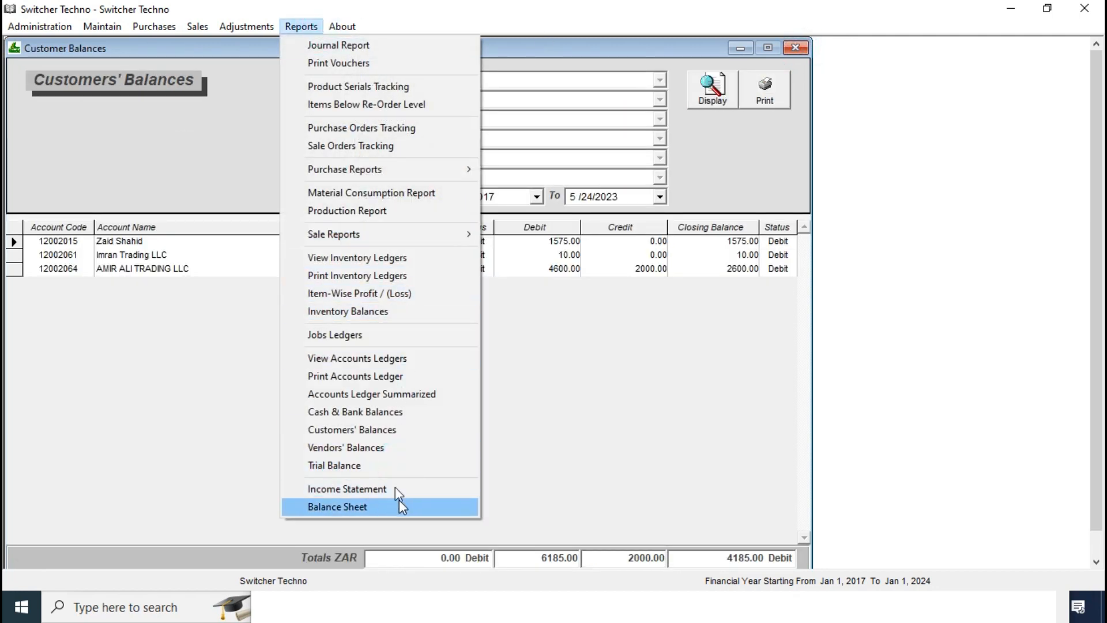
pyautogui.moveTo(470, 234)
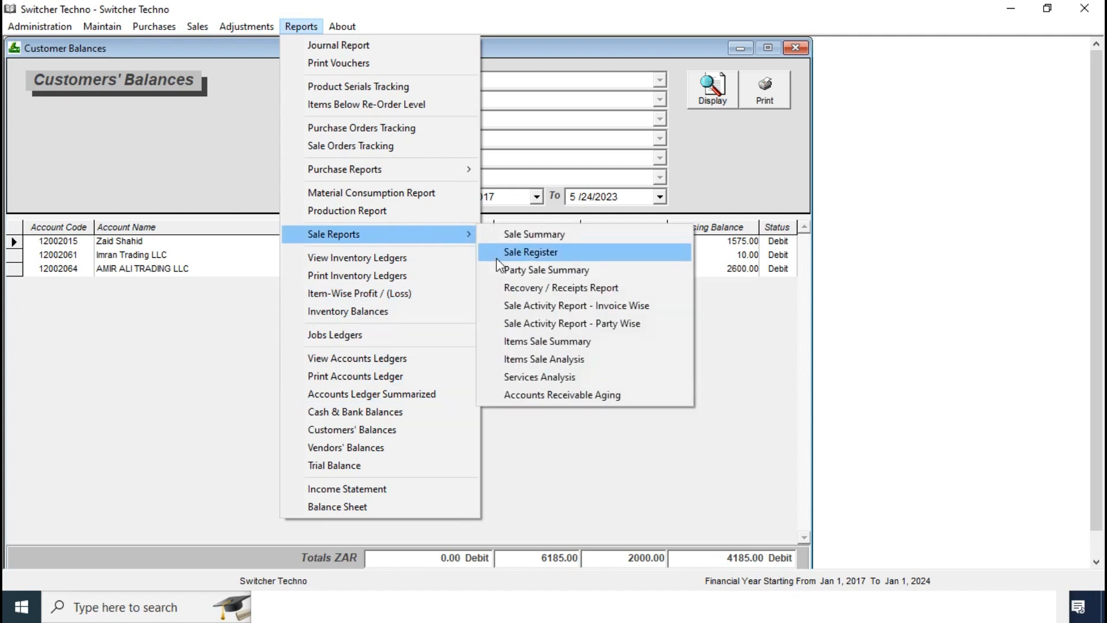
pyautogui.click(511, 253)
pyautogui.click(670, 115)
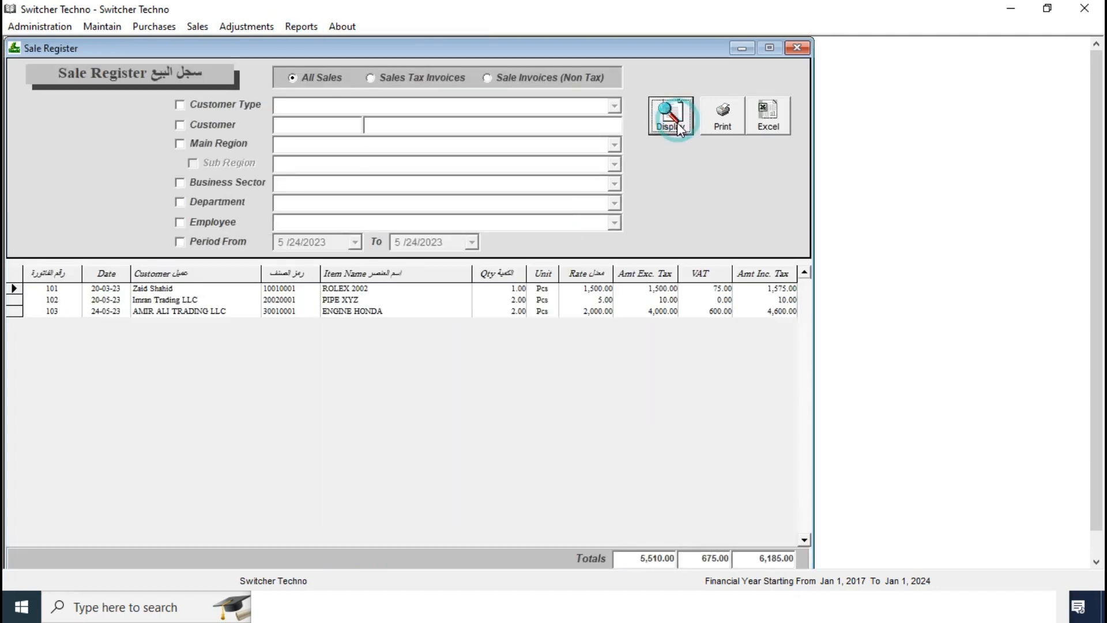
pyautogui.click(707, 271)
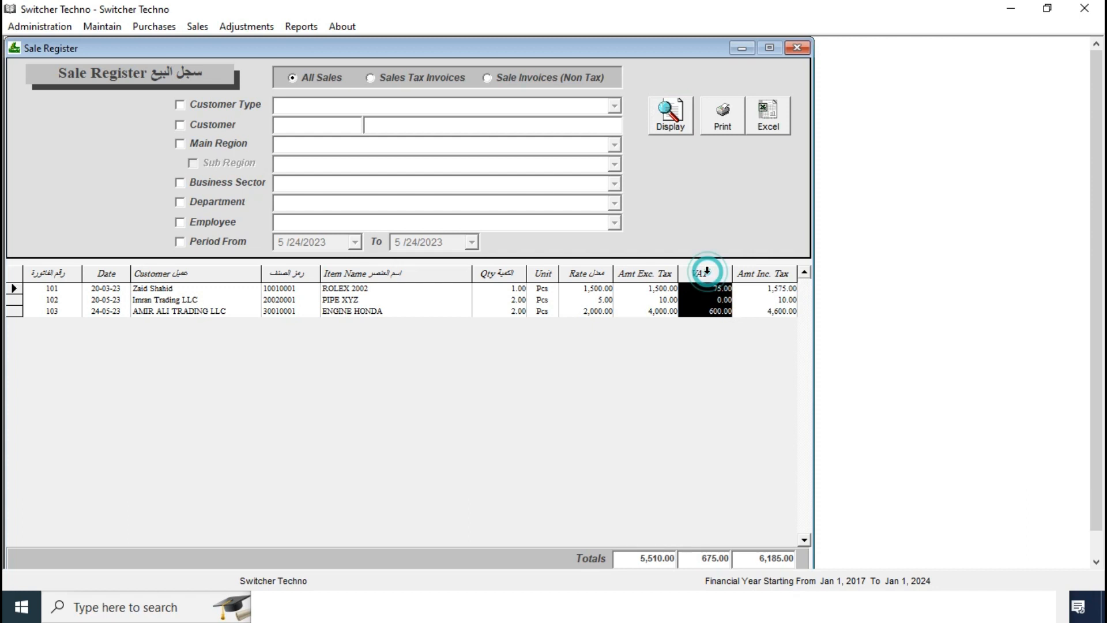
pyautogui.moveTo(713, 568); pyautogui.dragTo(734, 565)
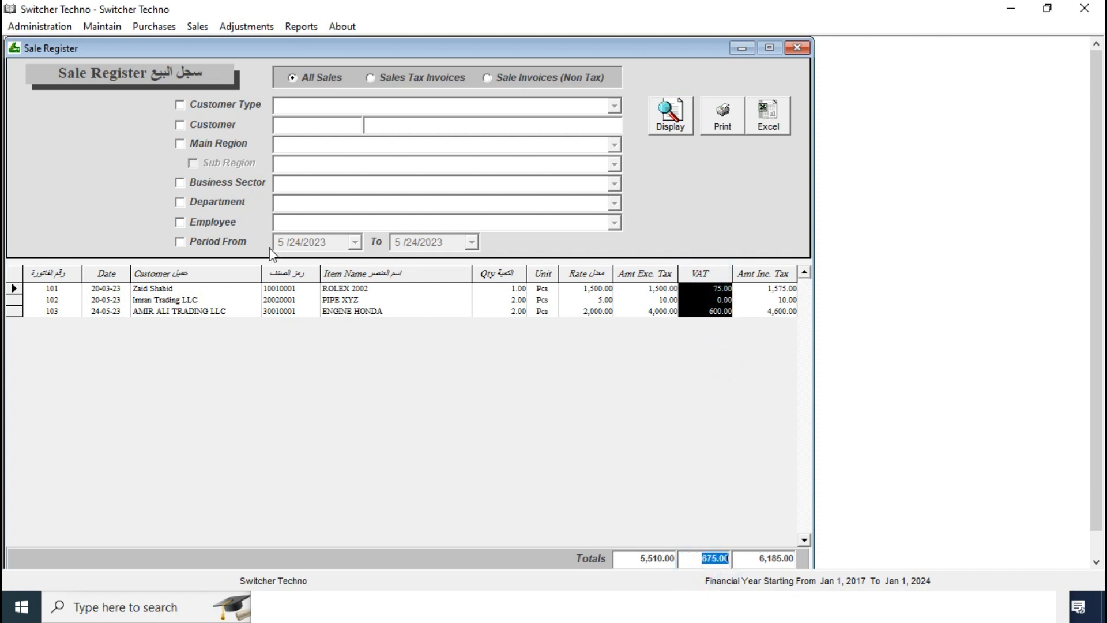
# Step: Try the Sale Register's period filter, clear it, and close all open windows back to the main menu
pyautogui.click(219, 242)
pyautogui.click(361, 243)
pyautogui.click(355, 242)
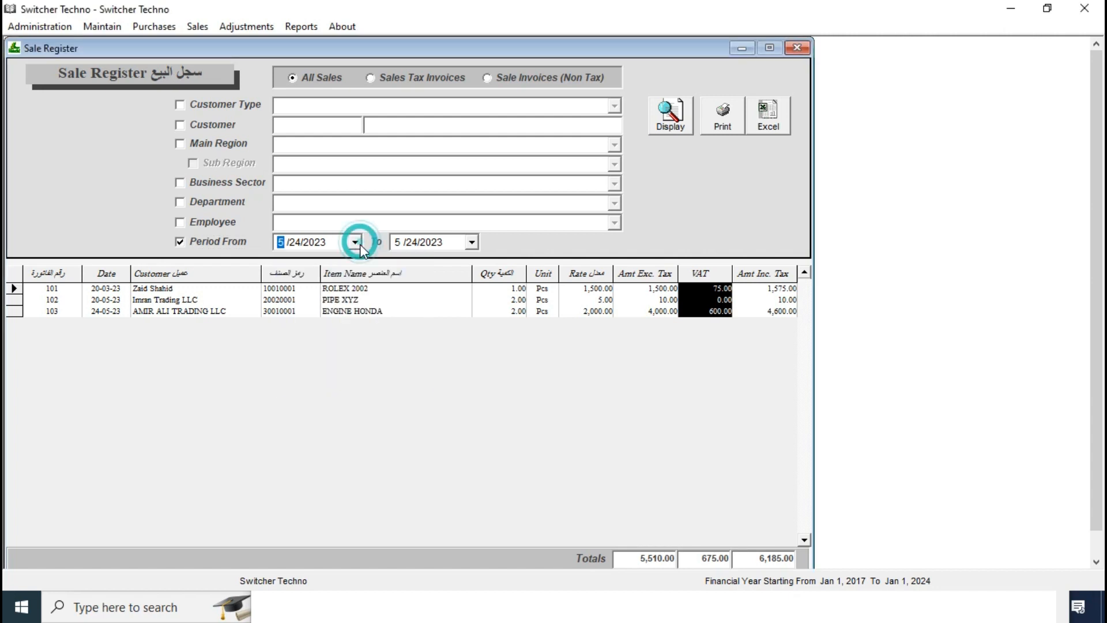
pyautogui.click(234, 242)
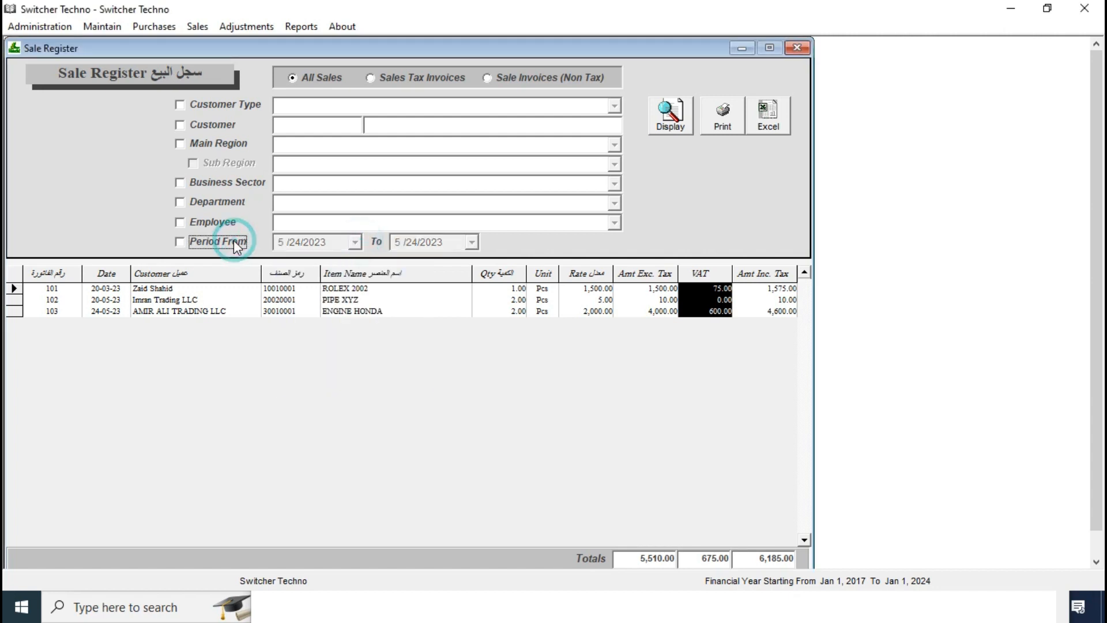
pyautogui.click(802, 48)
pyautogui.click(803, 47)
pyautogui.click(802, 47)
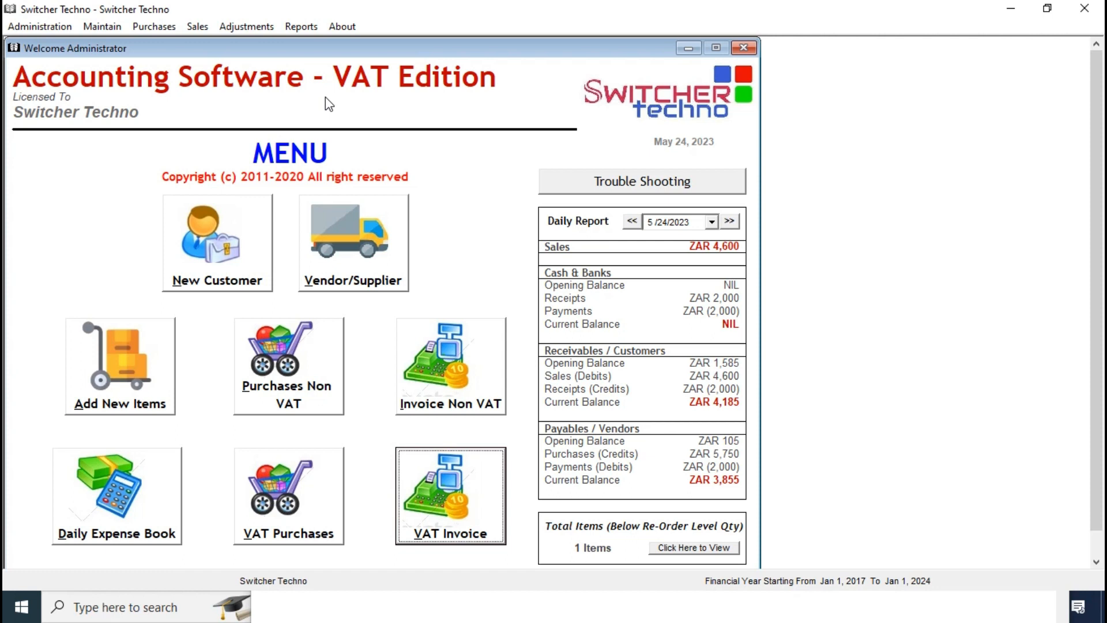
# Step: Exit the accounting program, end its run in Visual Basic, and switch to the Notepad window
pyautogui.click(1101, 8)
pyautogui.press('n')
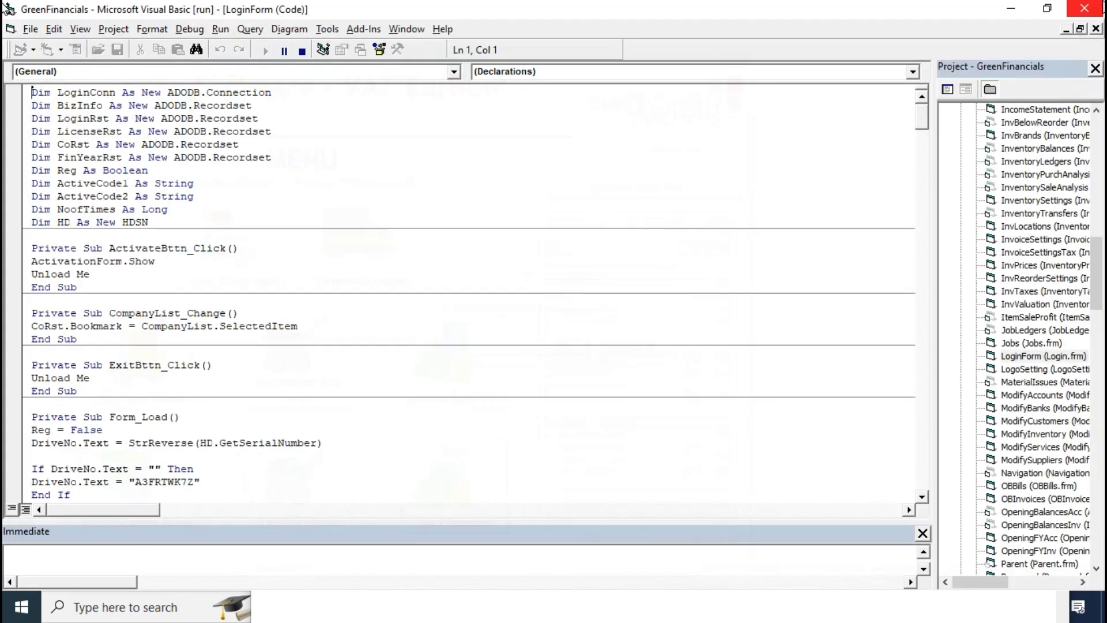
pyautogui.click(301, 52)
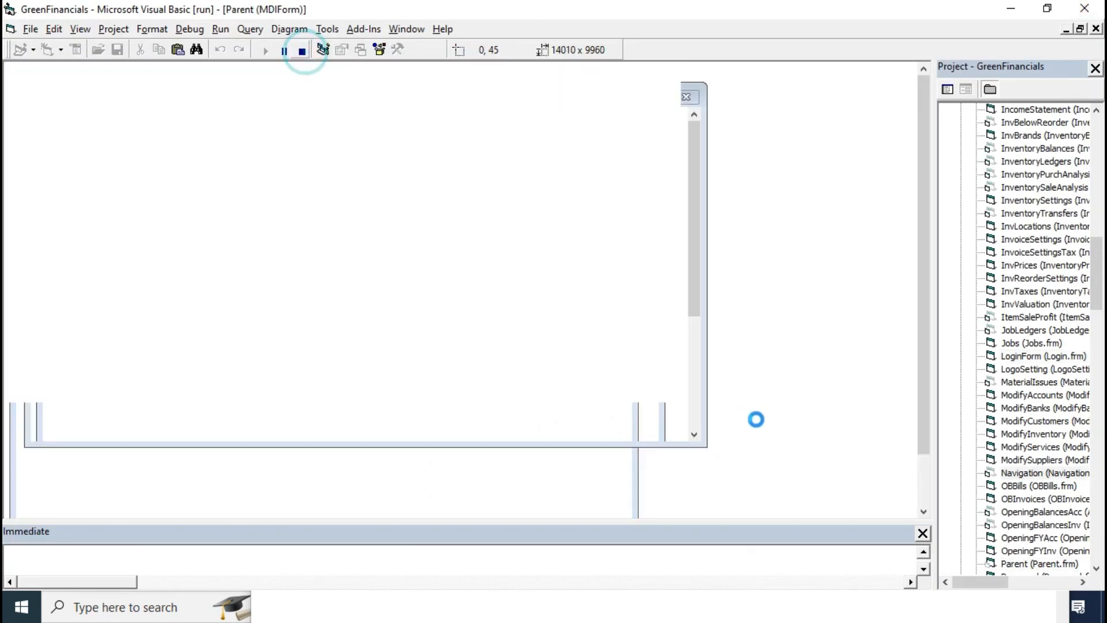
pyautogui.click(1022, 614)
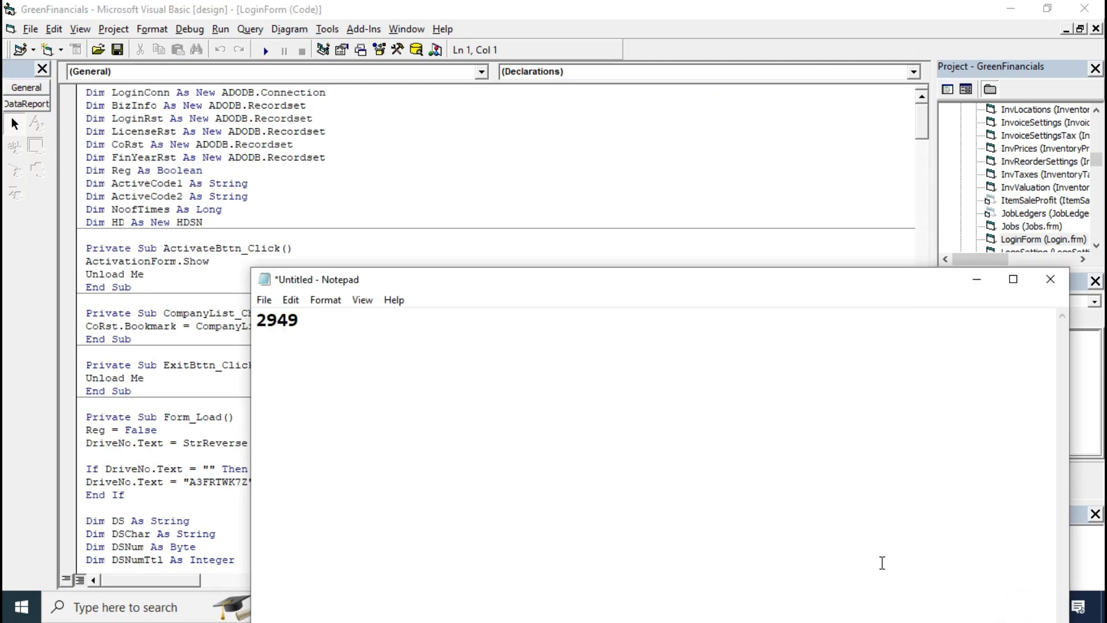